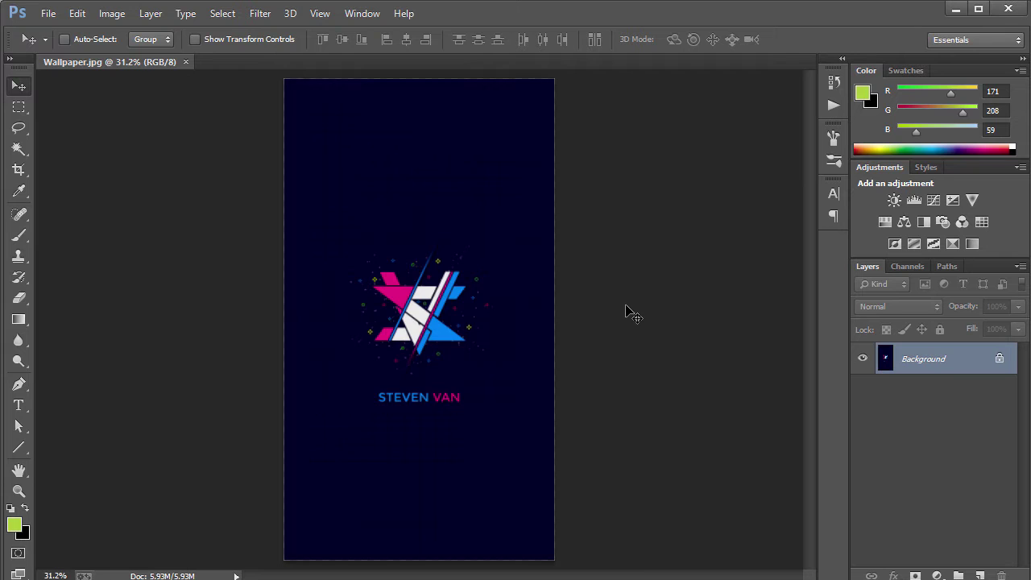
Step: Create a new document 1080 pixels wide and 1920 pixels high
key("ctrl+plus")
key("ctrl+plus")
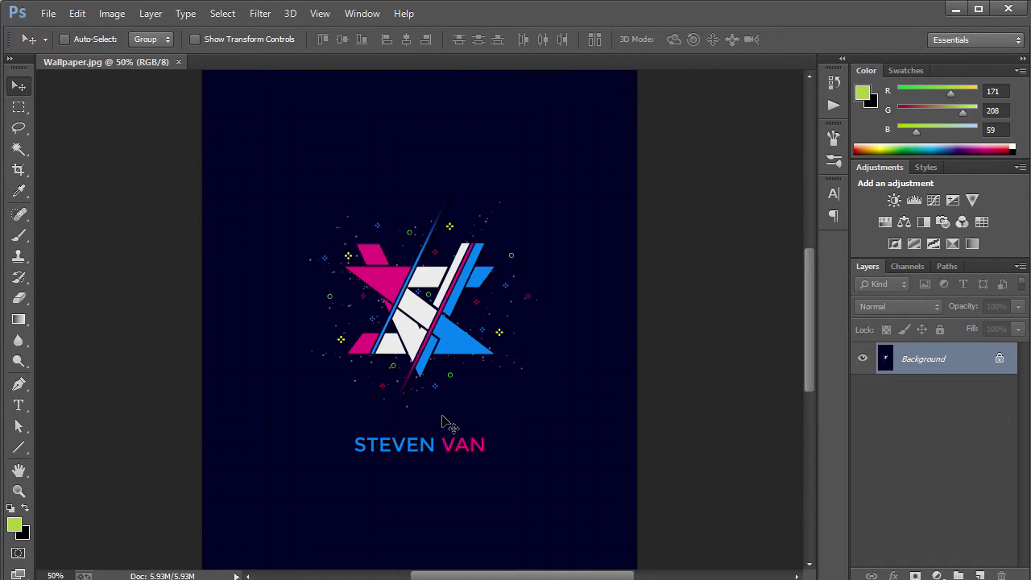
left_click(48, 12)
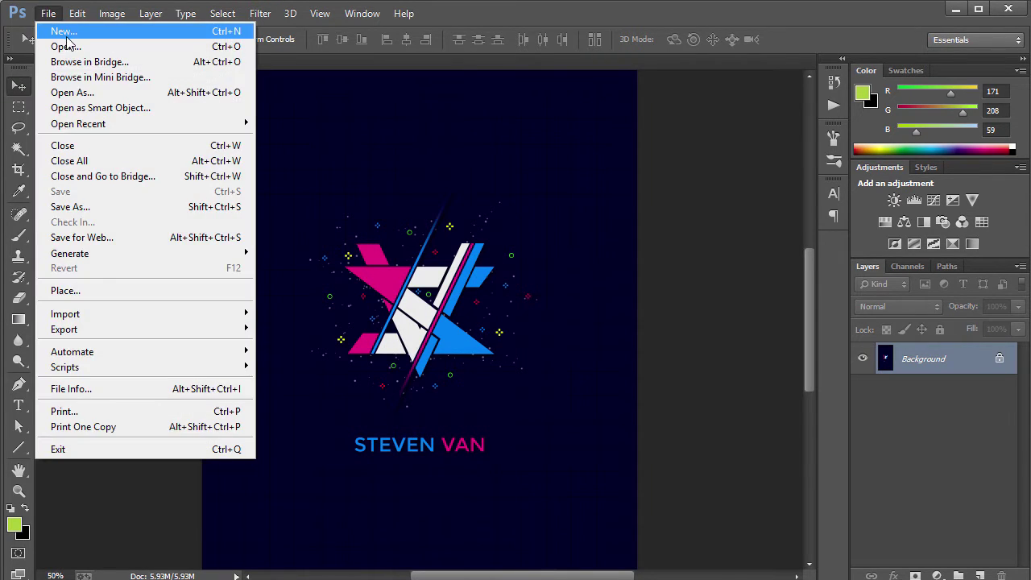
left_click(64, 32)
left_click(520, 209)
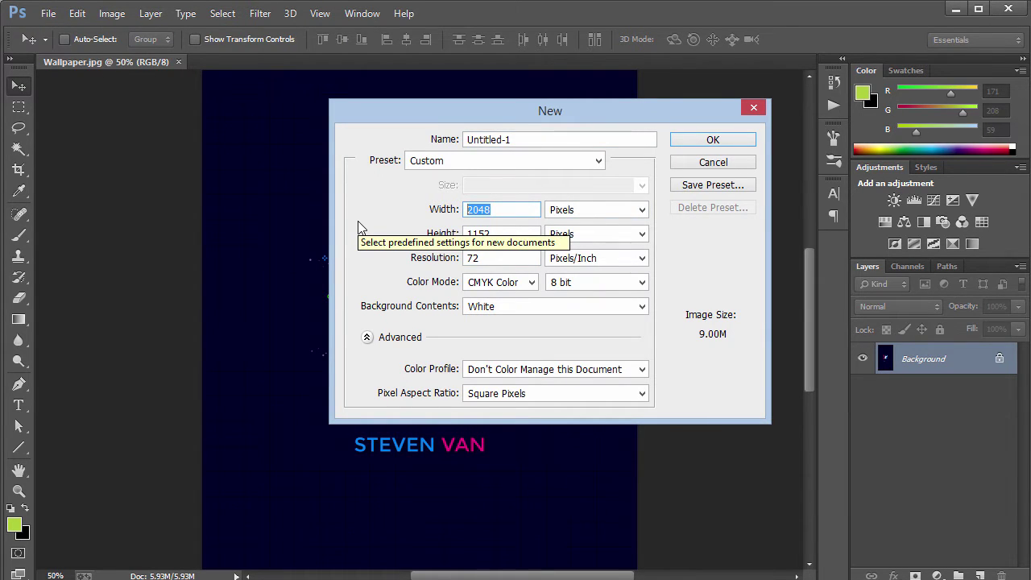
type("1080")
key("Tab")
key("Tab")
type("109")
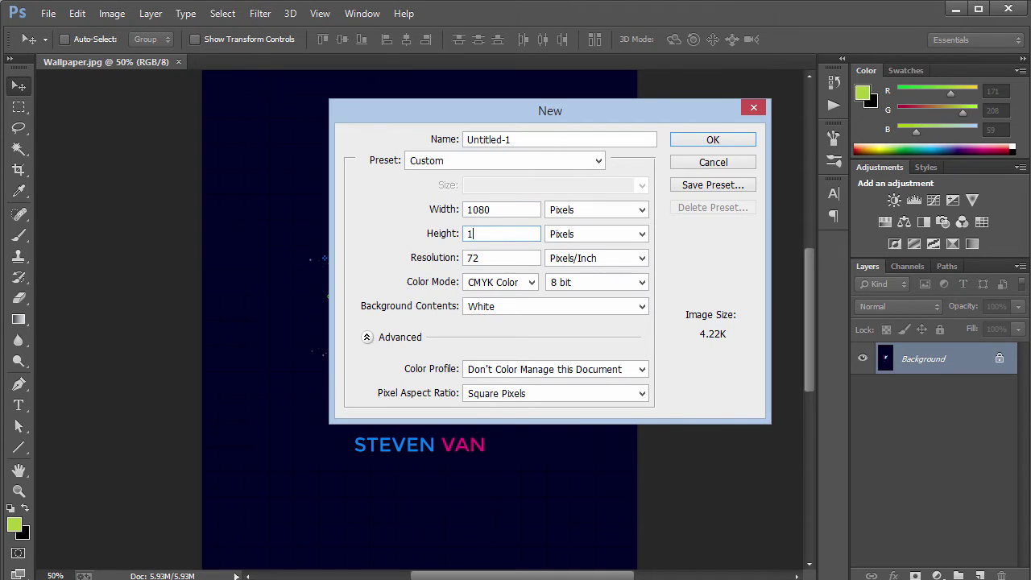
key("BackSpace")
key("BackSpace")
type("920")
left_click(701, 146)
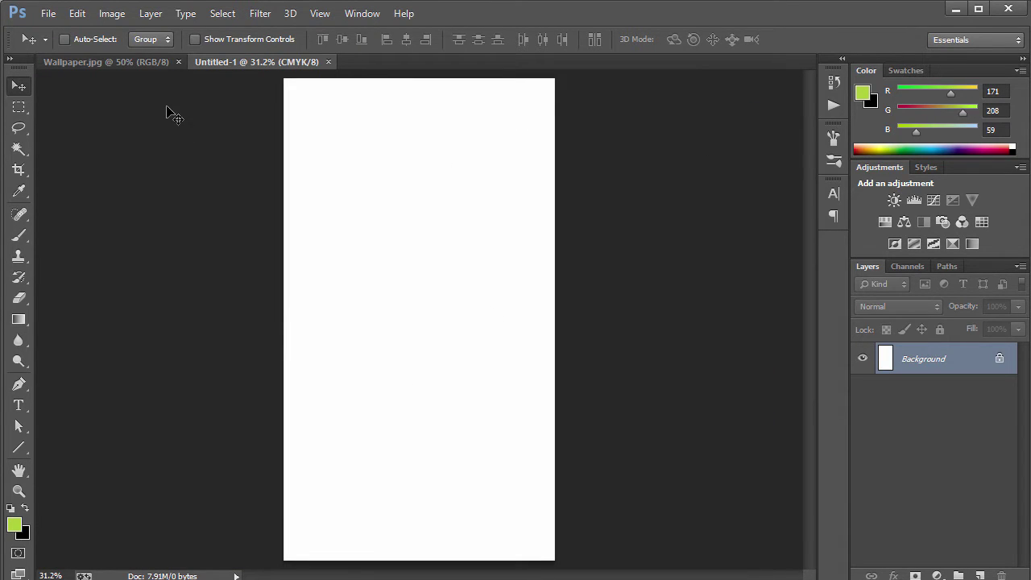
Step: Convert the new document's locked Background into a regular layer
left_click(145, 73)
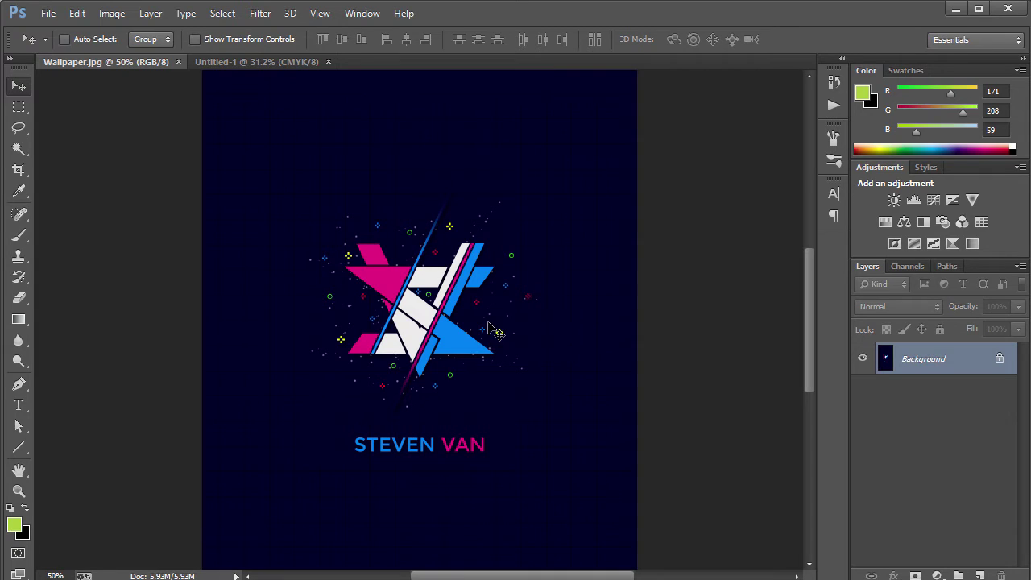
left_click(274, 62)
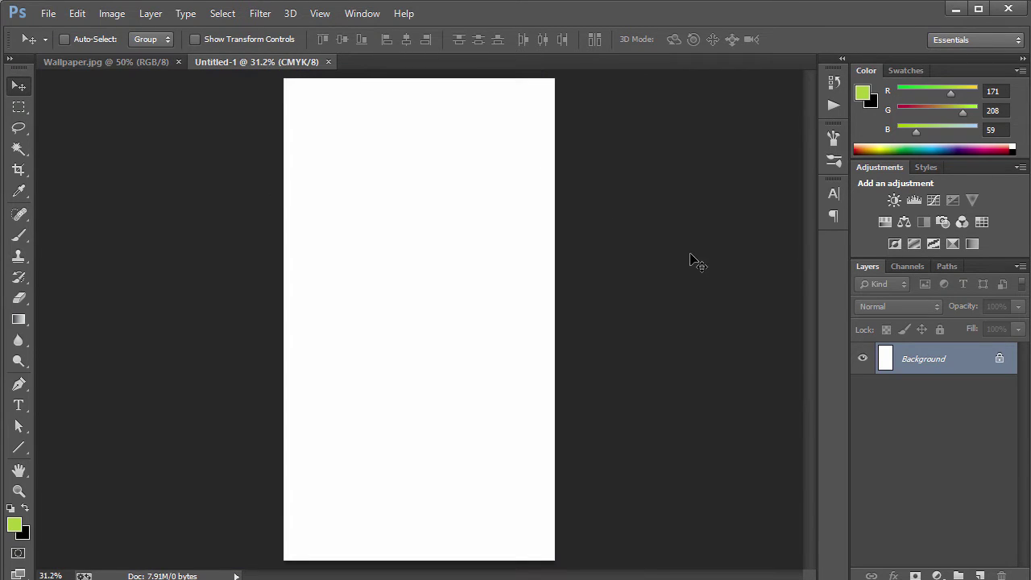
double_click(970, 371)
key("Return")
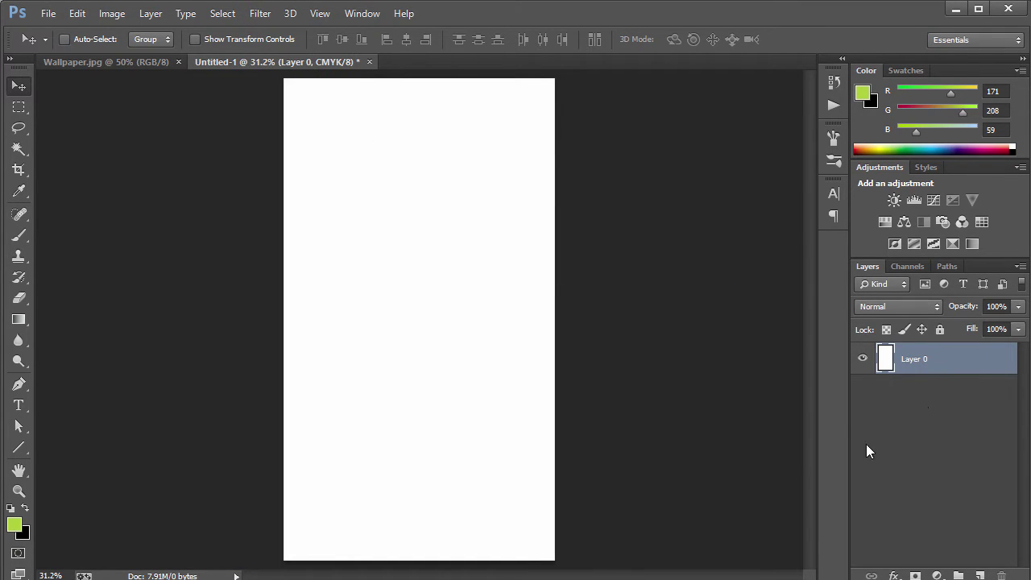
double_click(937, 366)
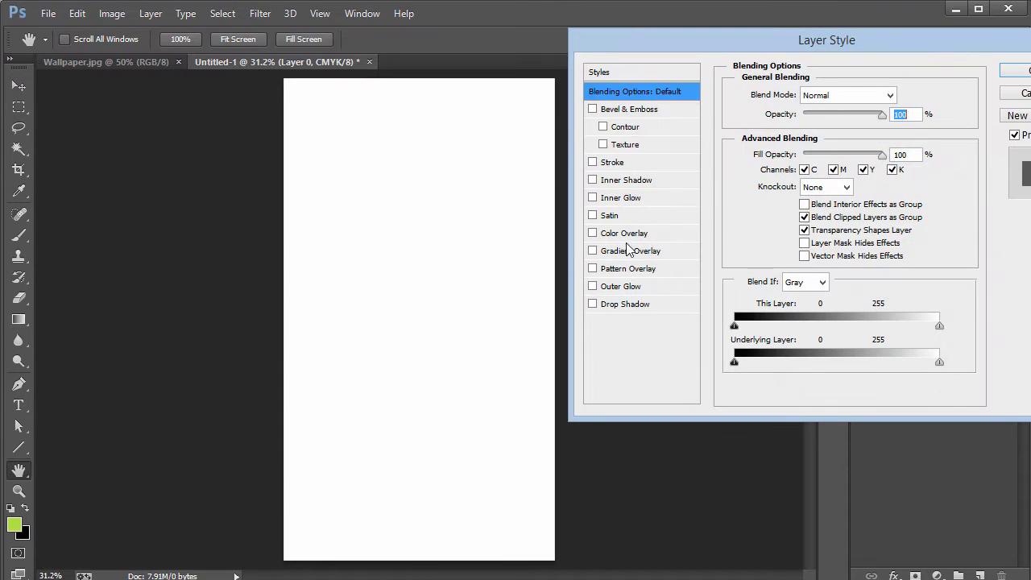
left_click(625, 233)
left_click_drag(780, 40, 557, 50)
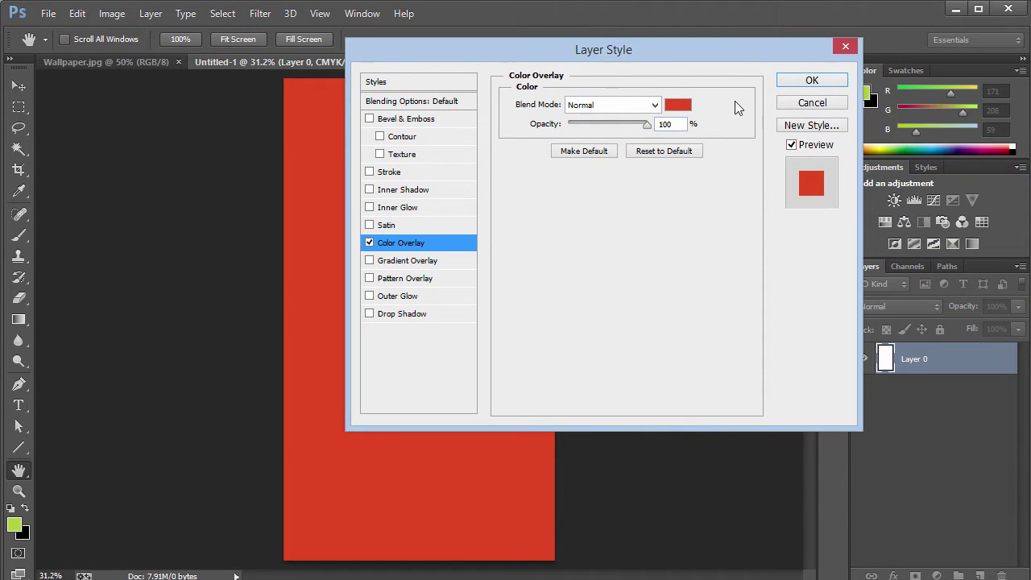
left_click(812, 102)
Step: Sample the dark navy background of Wallpaper.jpg as the foreground colour with the Eyedropper
left_click(113, 62)
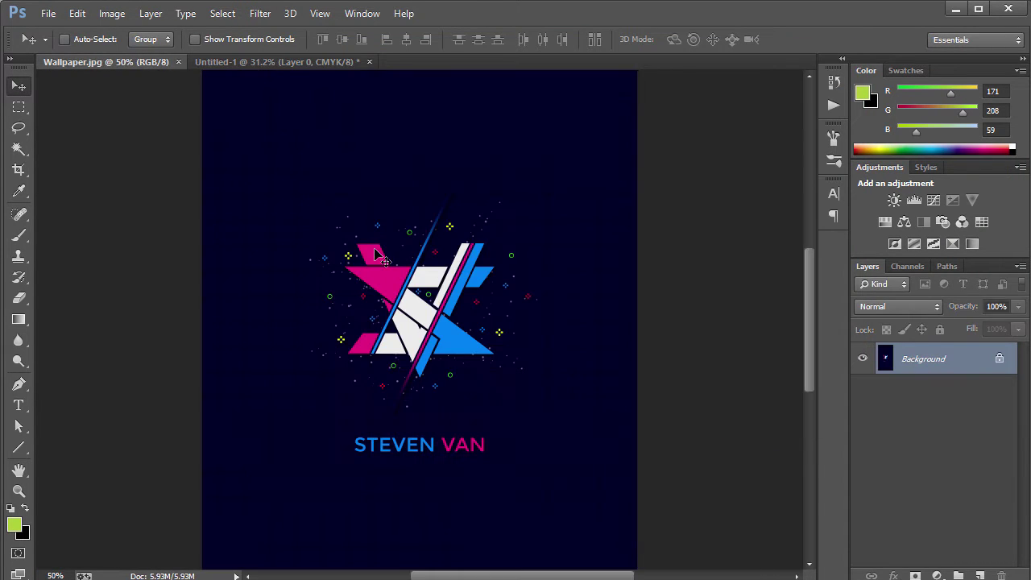
key("i")
left_click(537, 183)
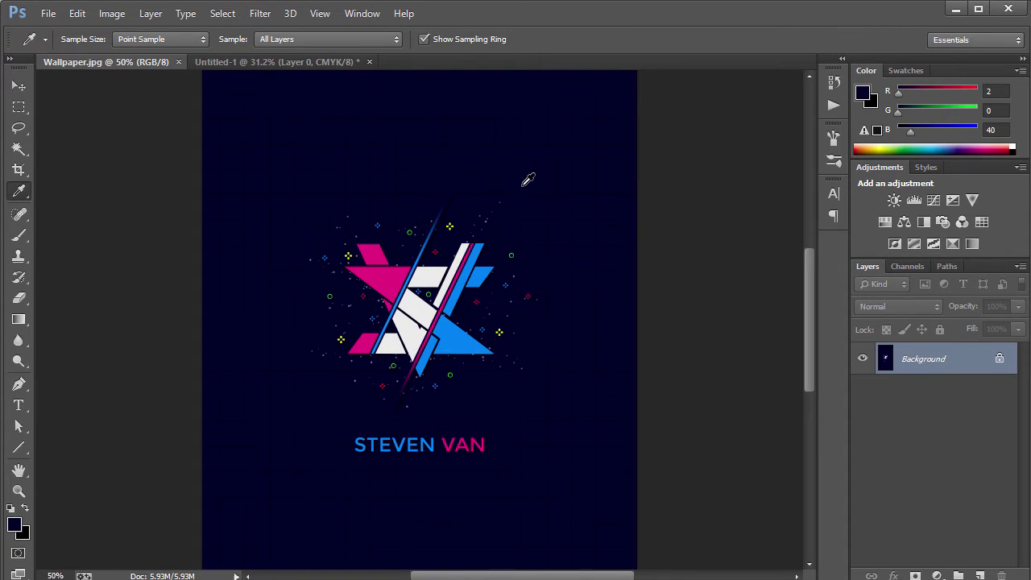
Step: Add a Color Overlay to Layer 0 in the blank document, using the sampled navy foreground colour
left_click(294, 63)
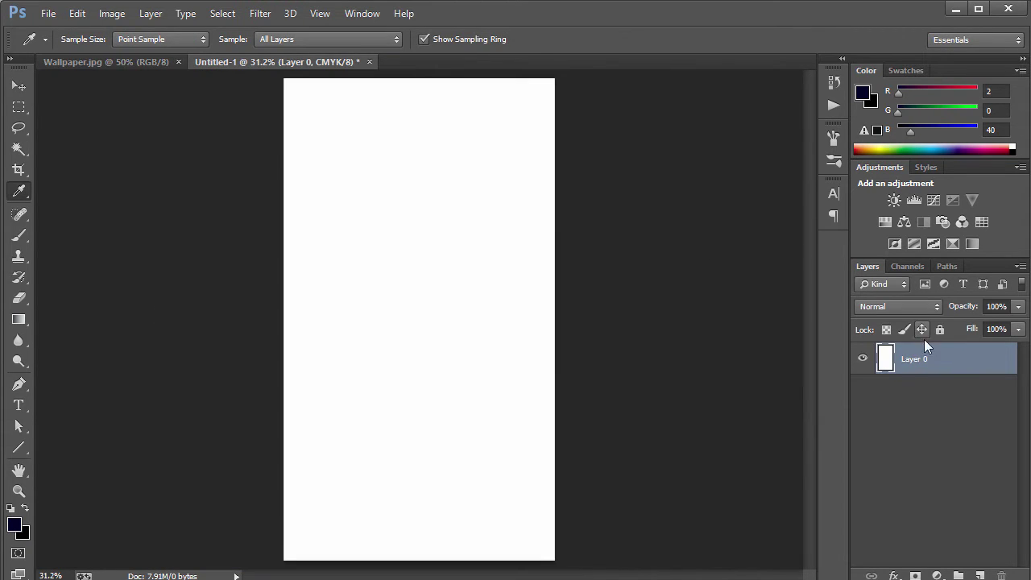
double_click(956, 346)
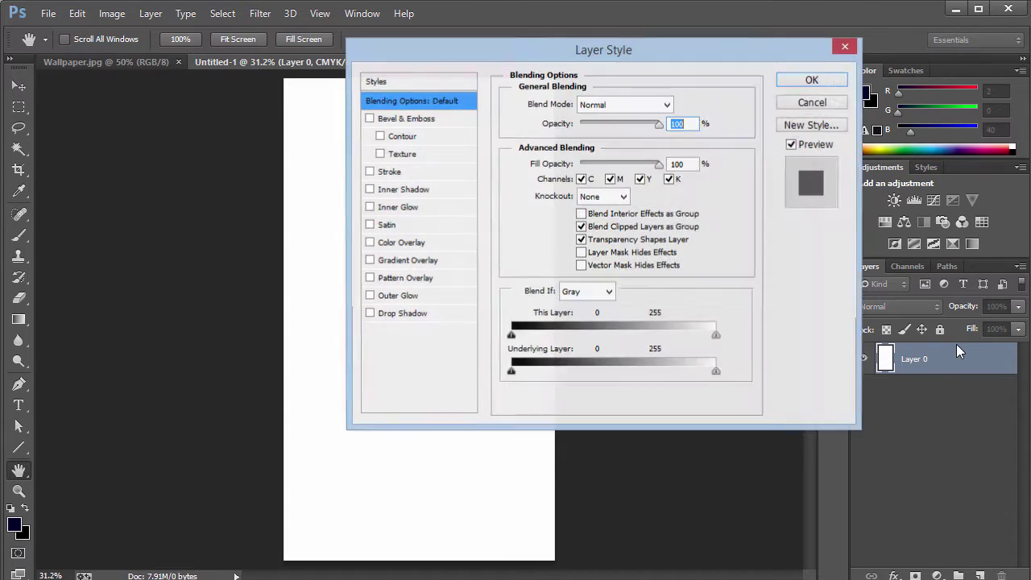
left_click(405, 244)
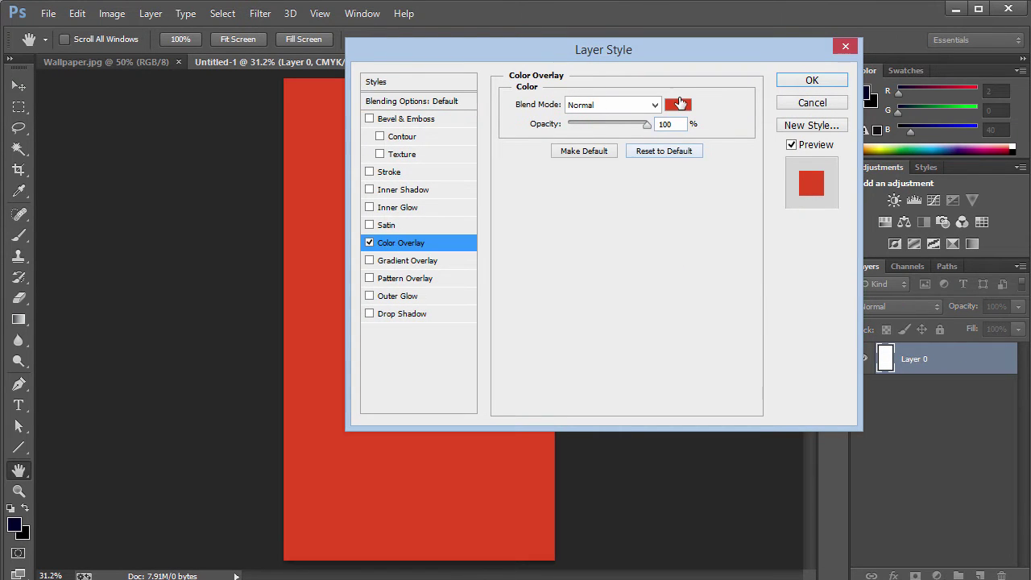
left_click(678, 105)
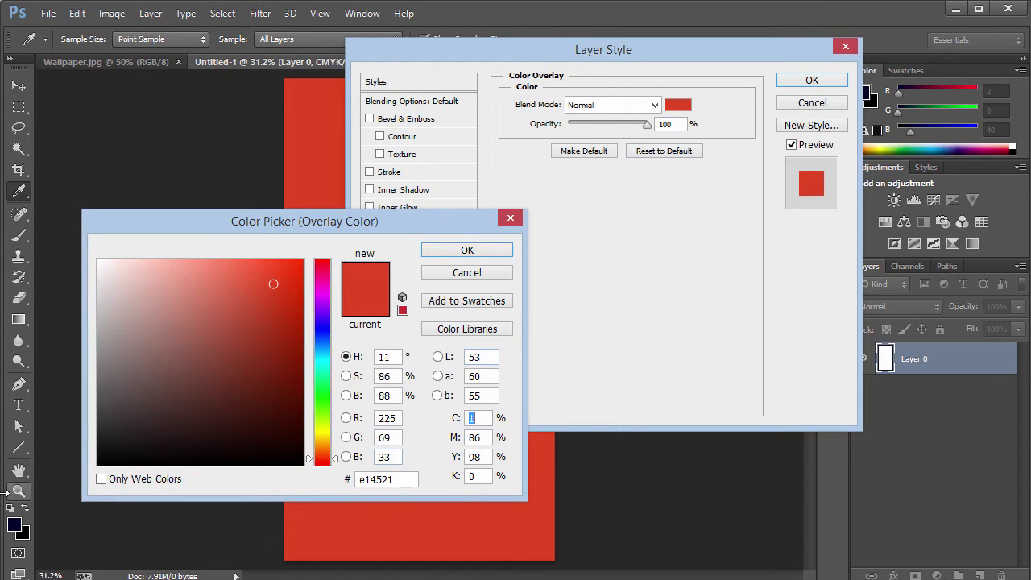
left_click(16, 523)
left_click(468, 251)
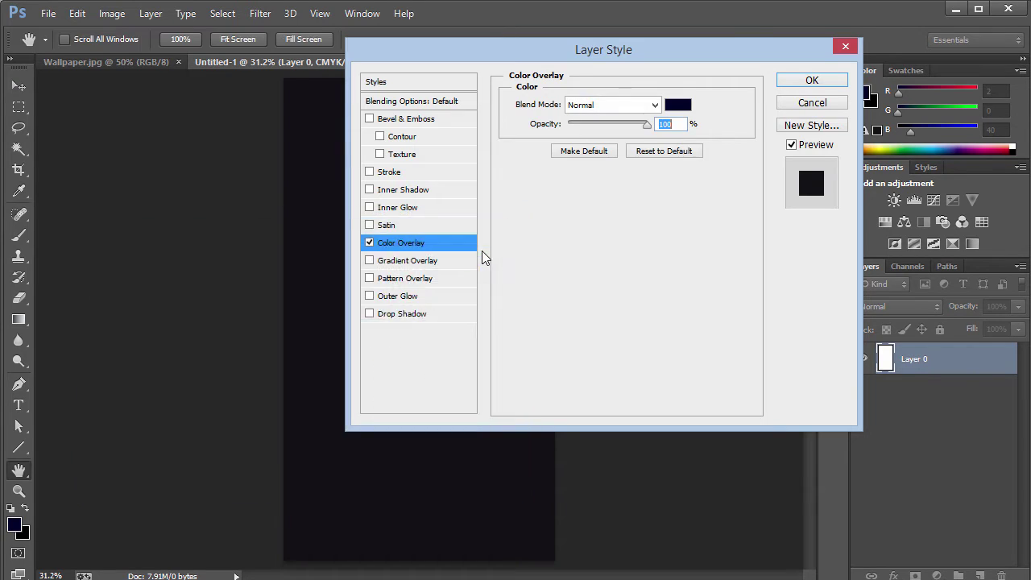
key("Return")
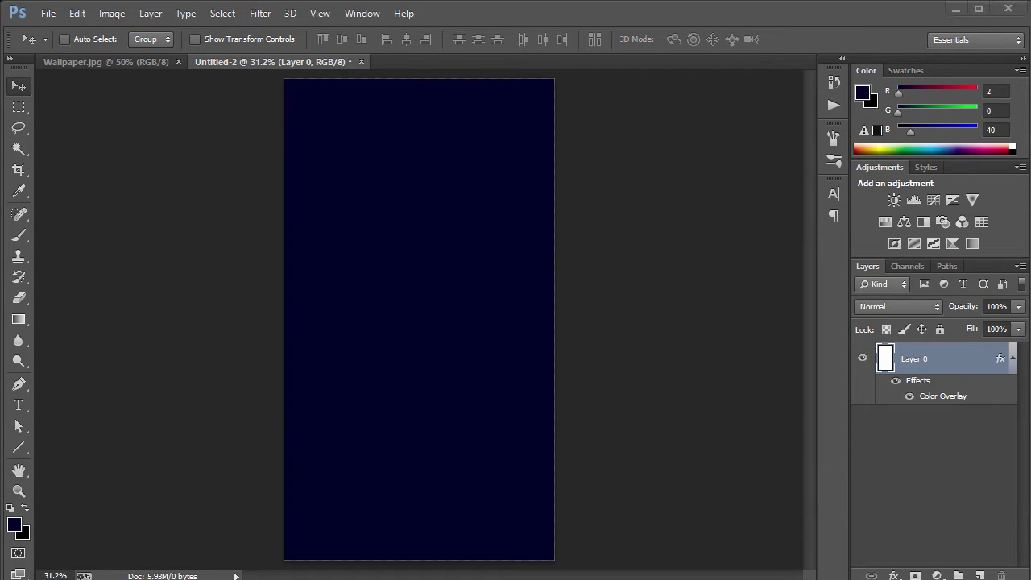
Step: Place the 10-deg_trans_grid_overlay image on the navy canvas, rotated -90° and enlarged to about 75% so that it covers the whole canvas
left_click_drag(806, 306, 416, 308)
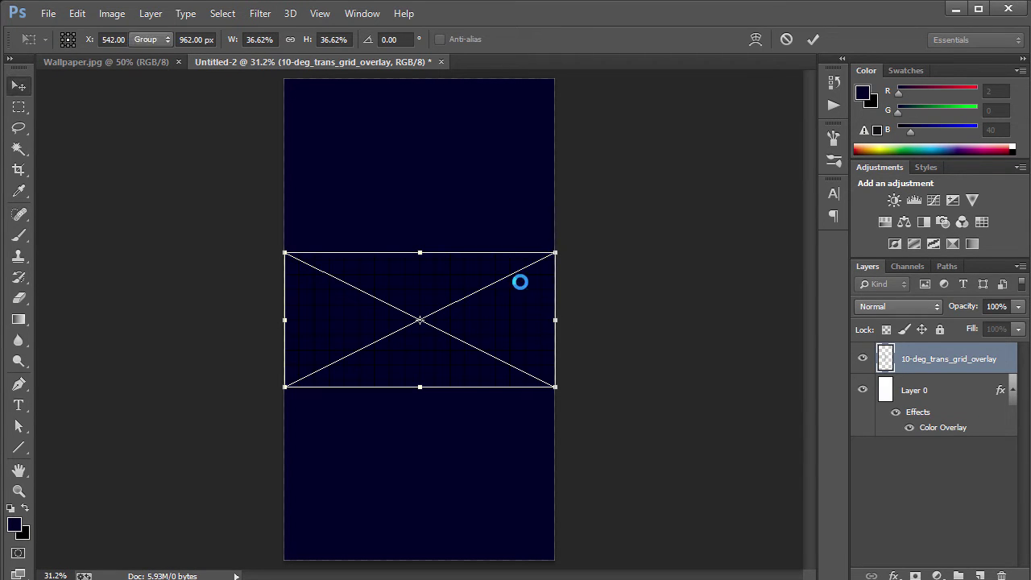
key("Return")
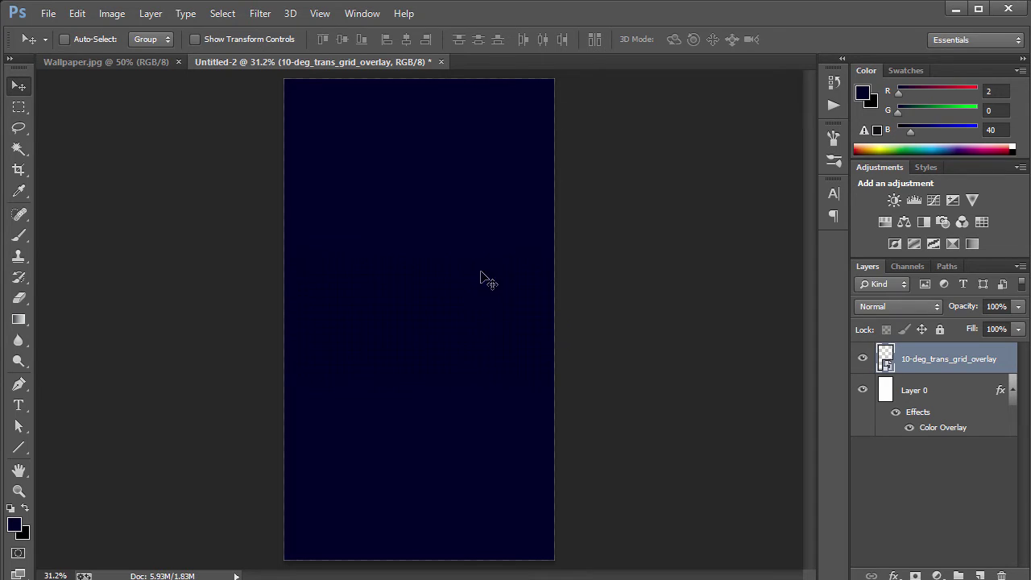
key("ctrl+t")
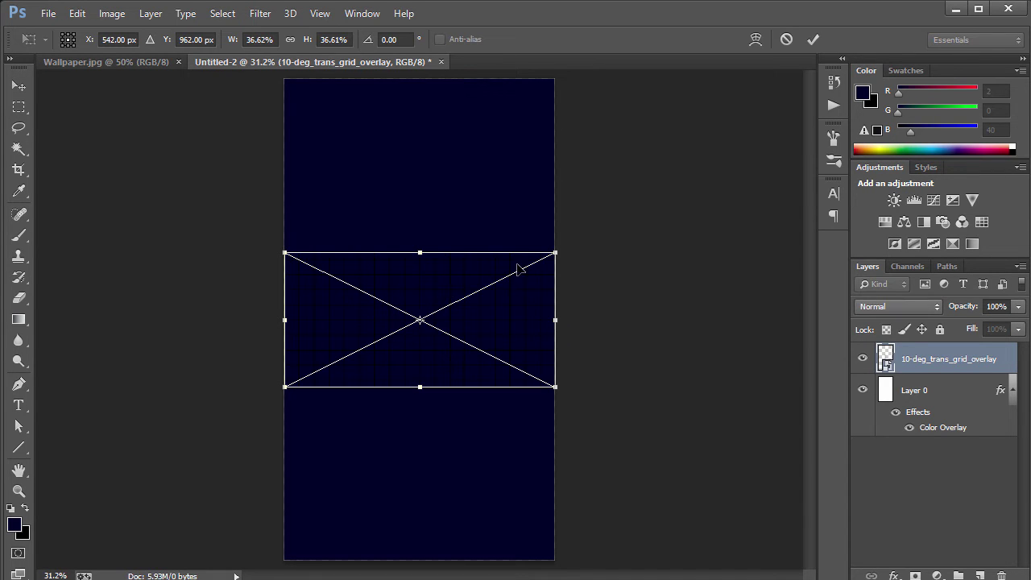
left_click_drag(565, 245, 384, 226)
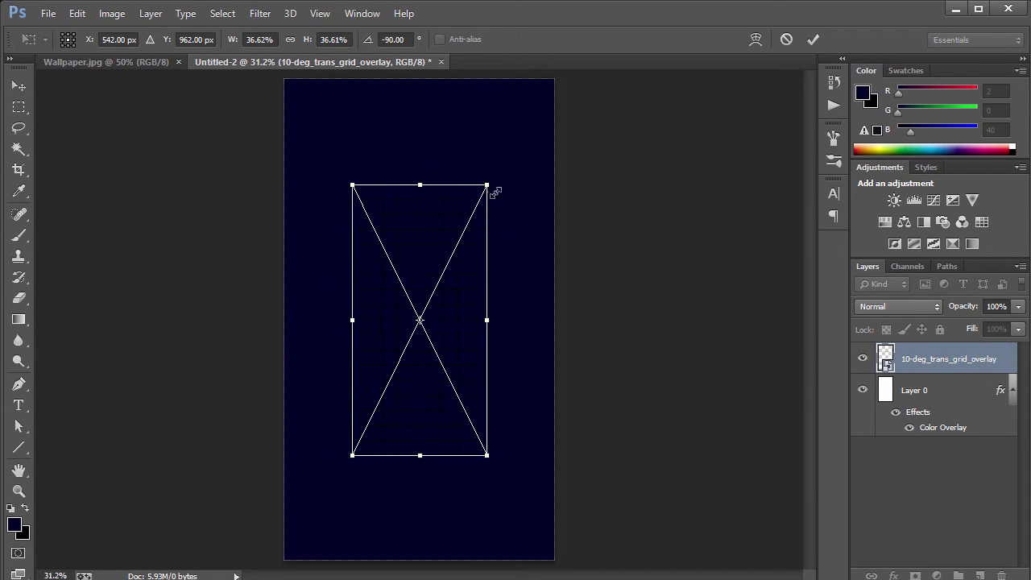
left_click_drag(490, 184, 598, 68)
key("Return")
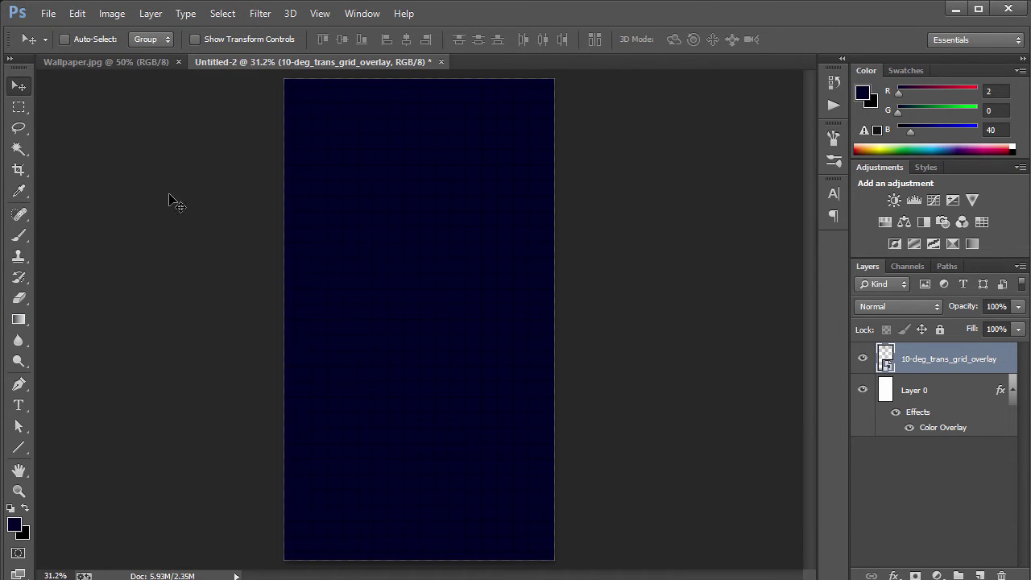
Step: Compare the grid with Wallpaper.jpg and enlarge the grid overlay to about 90%
left_click(164, 65)
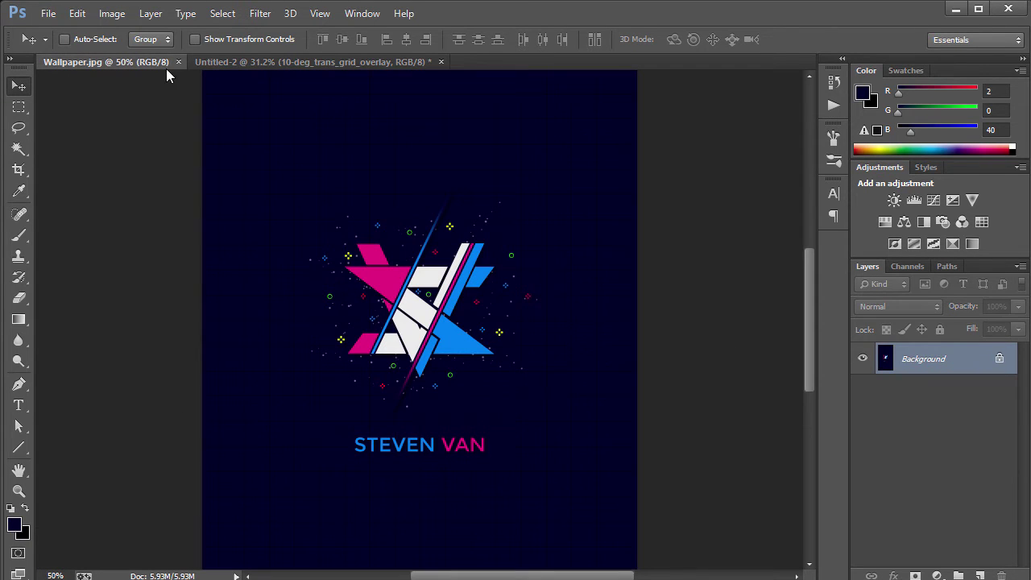
left_click(294, 62)
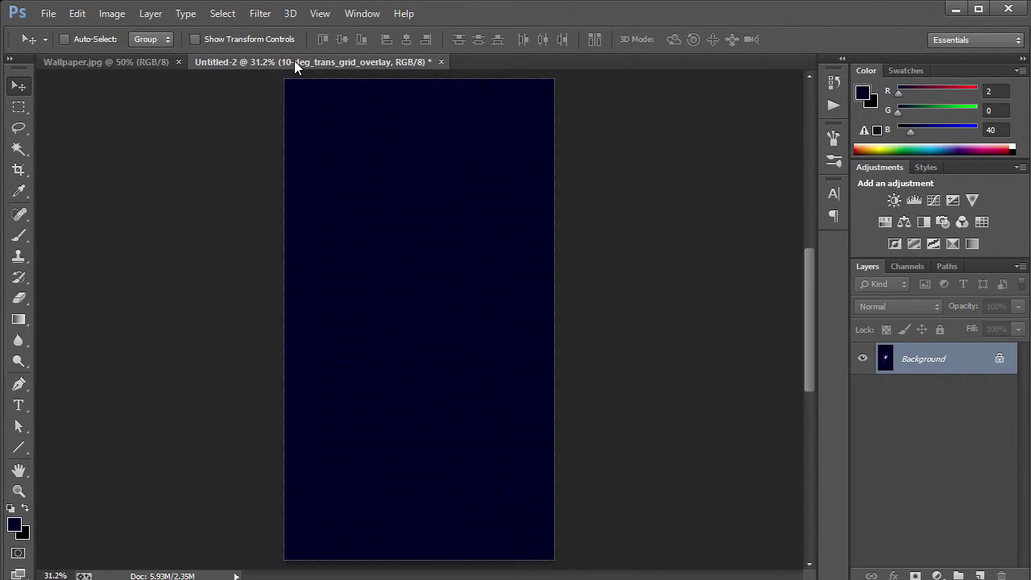
key("ctrl+t")
key("ctrl+minus")
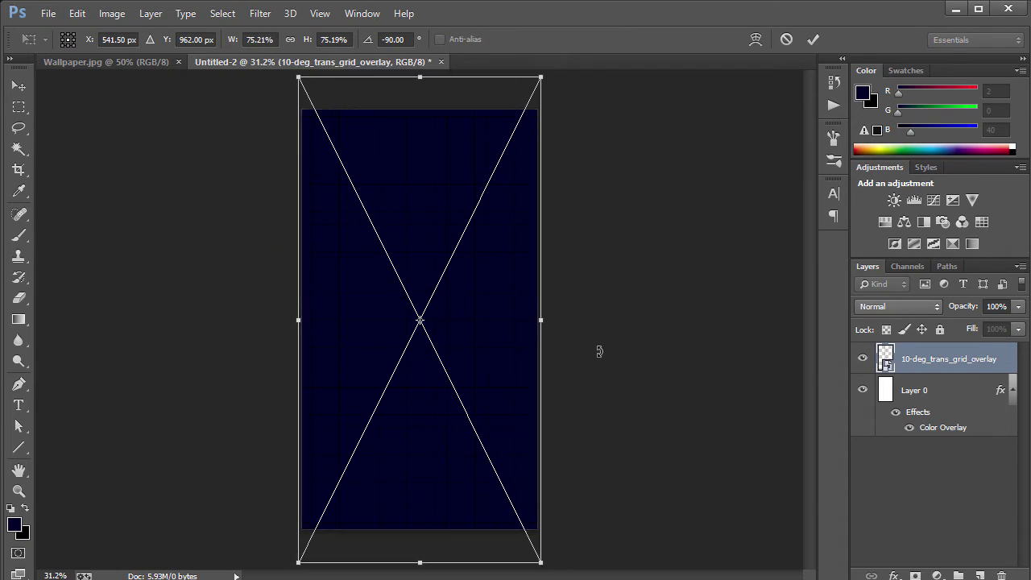
left_click_drag(532, 544, 553, 577)
key("Return")
key("ctrl+0")
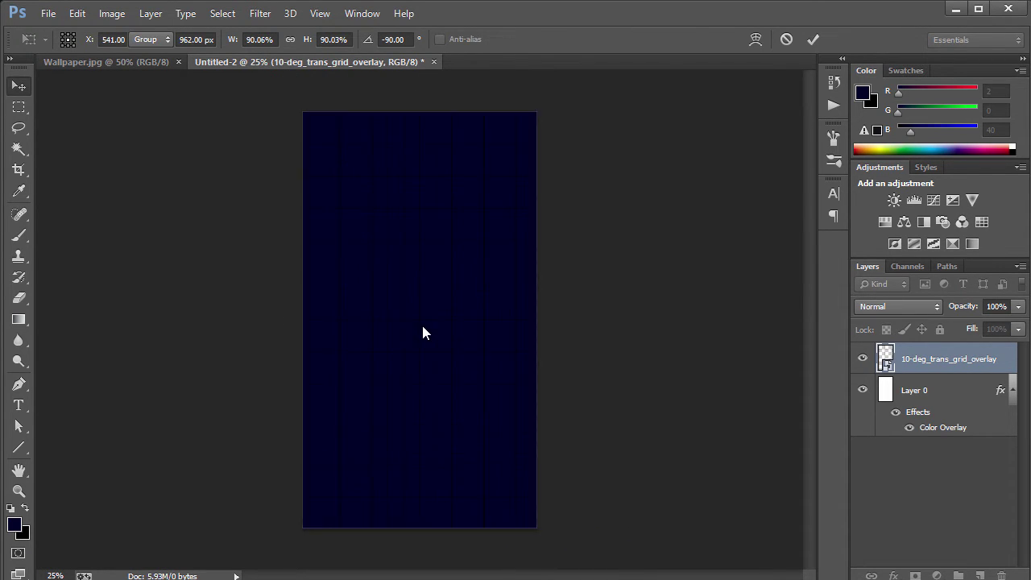
Step: Set the grid overlay layer's opacity to 60%
left_click(967, 310)
type("60")
key("Return")
key("ctrl+plus")
key("ctrl+plus")
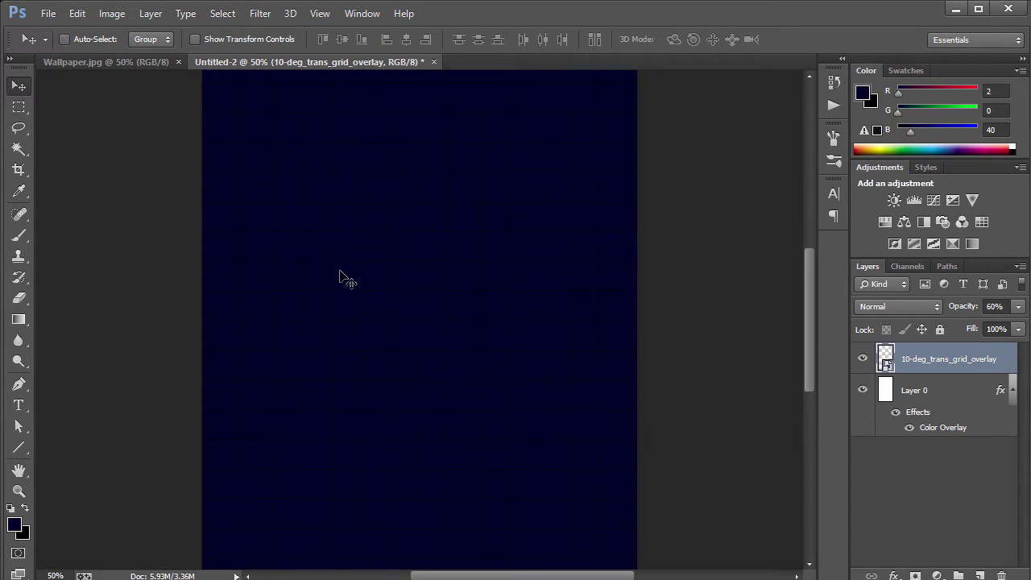
Step: Add the text "2017" near the middle of the canvas and colour it white (ffffff)
key("t")
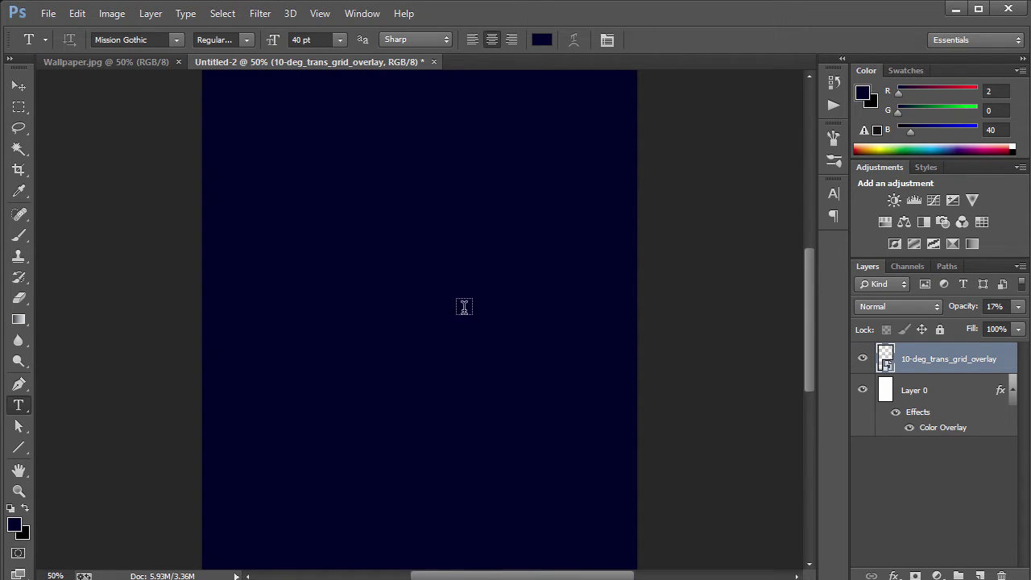
left_click(428, 293)
left_click(542, 39)
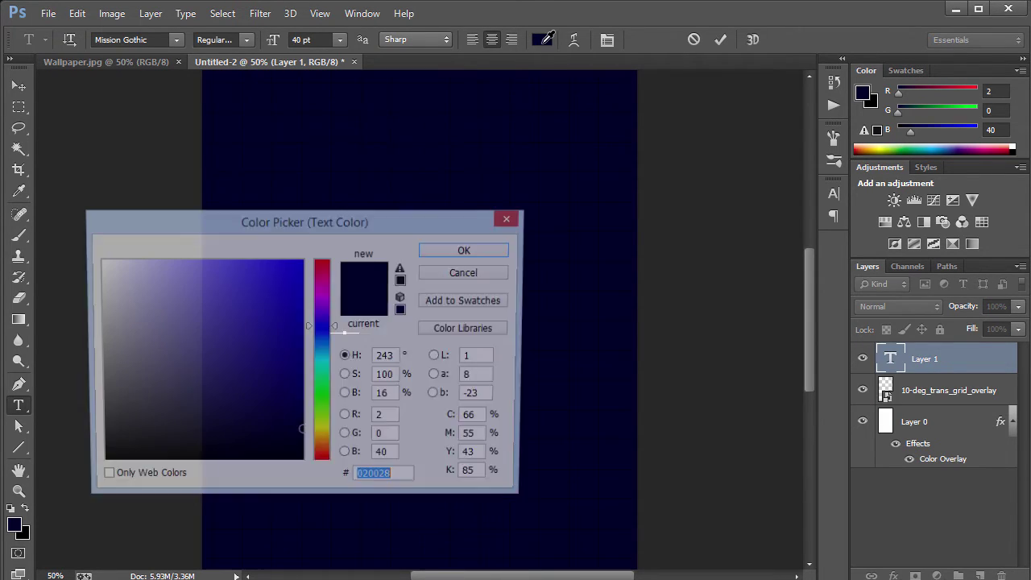
left_click_drag(237, 304, 61, 239)
left_click(483, 252)
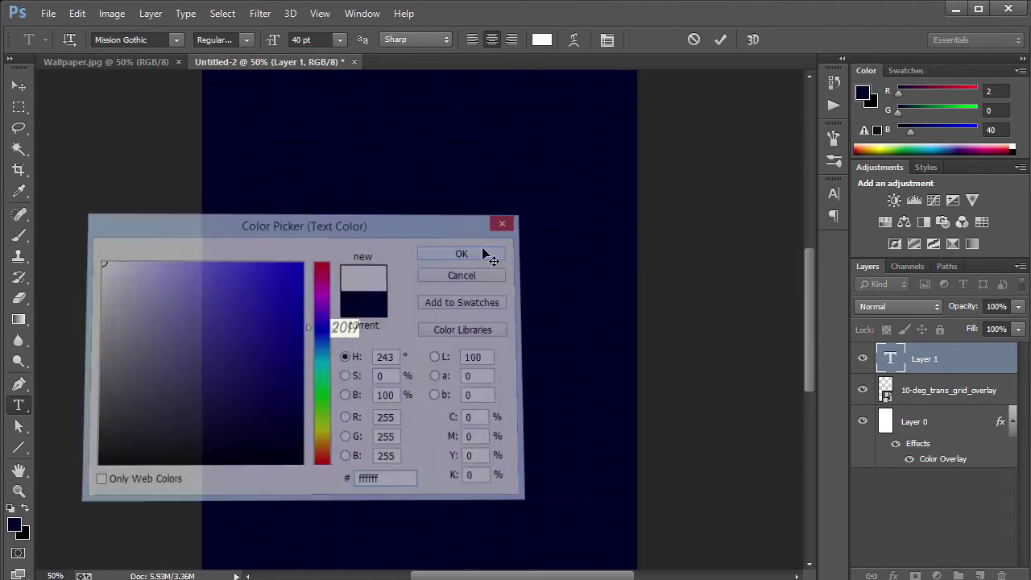
Step: Set the "2017" text in the Gotham Black font and apply Faux Italic
left_click(178, 40)
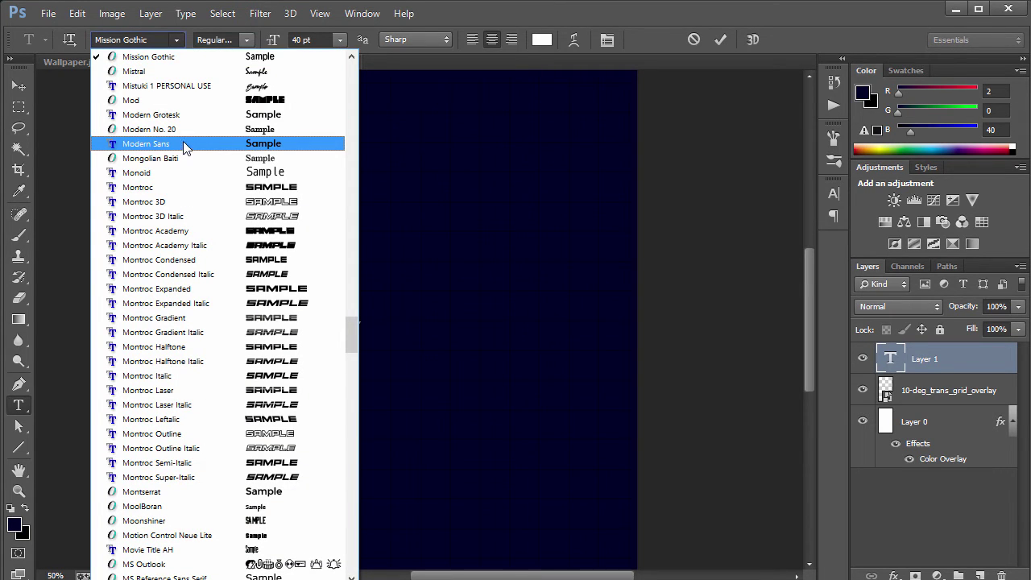
scroll(183, 143, "up", 5)
left_click(154, 40)
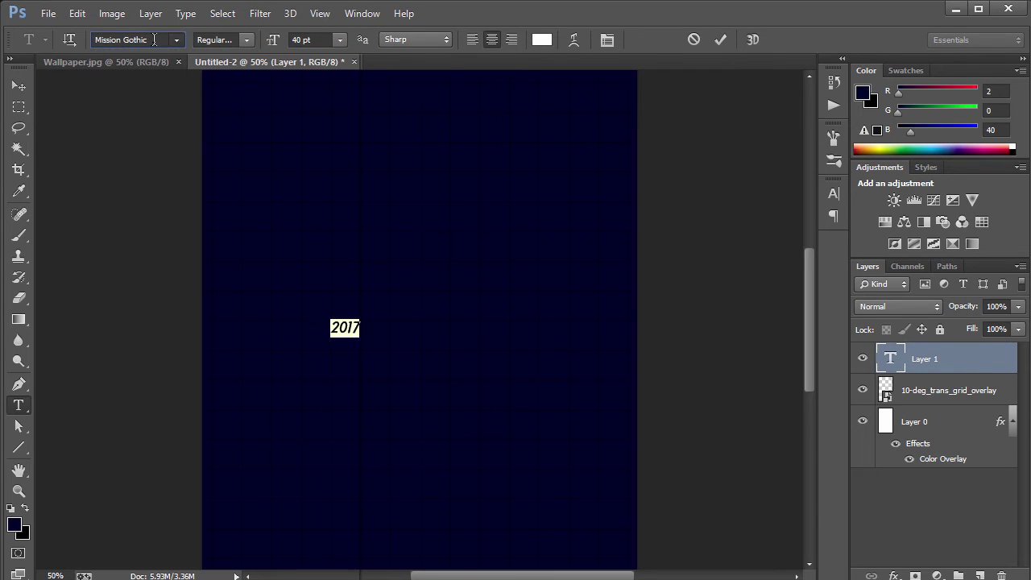
type("Gotham Black")
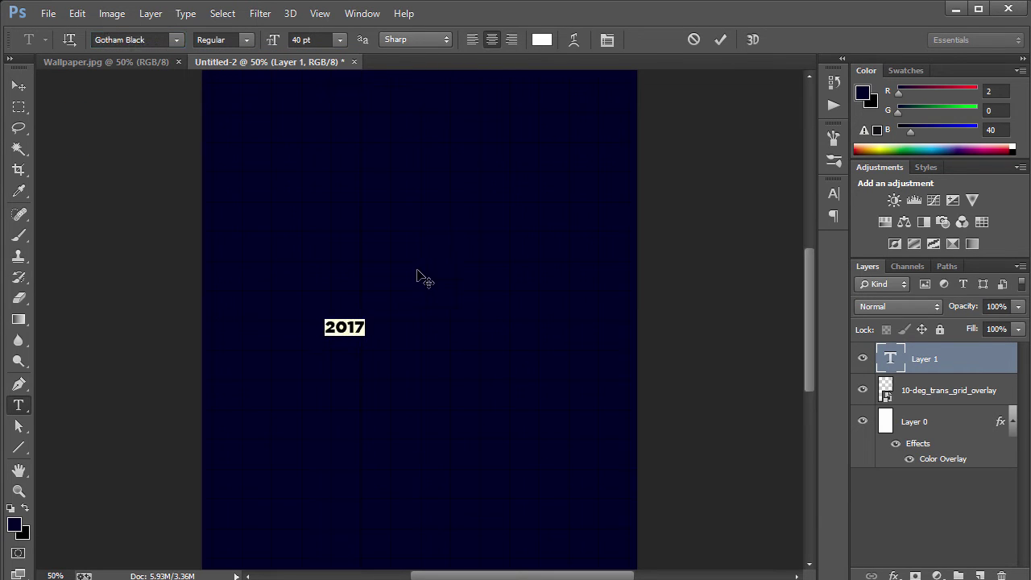
left_click(833, 194)
left_click(685, 309)
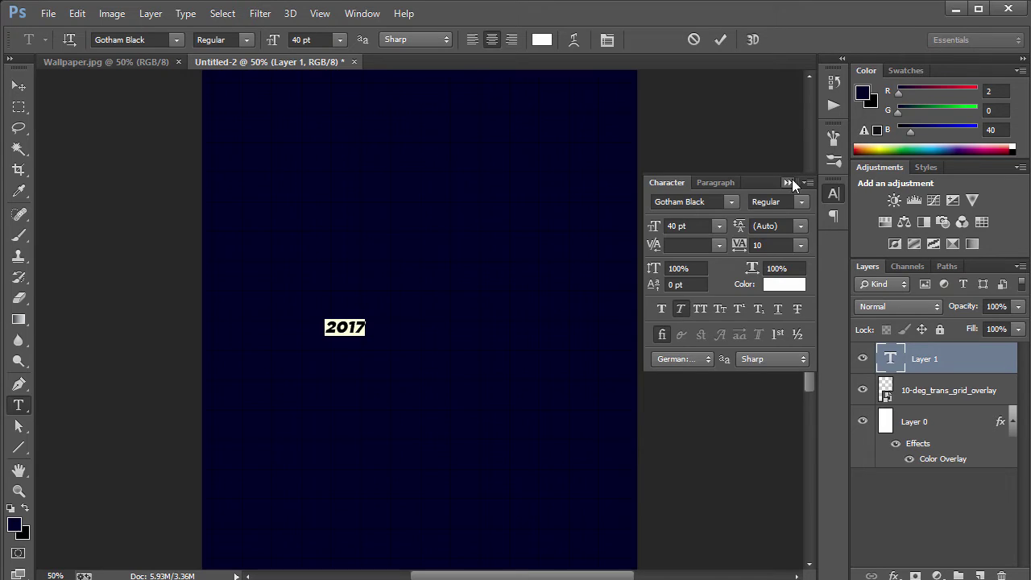
Step: Enlarge the "2017" text to roughly two thirds of the canvas width
left_click(787, 183)
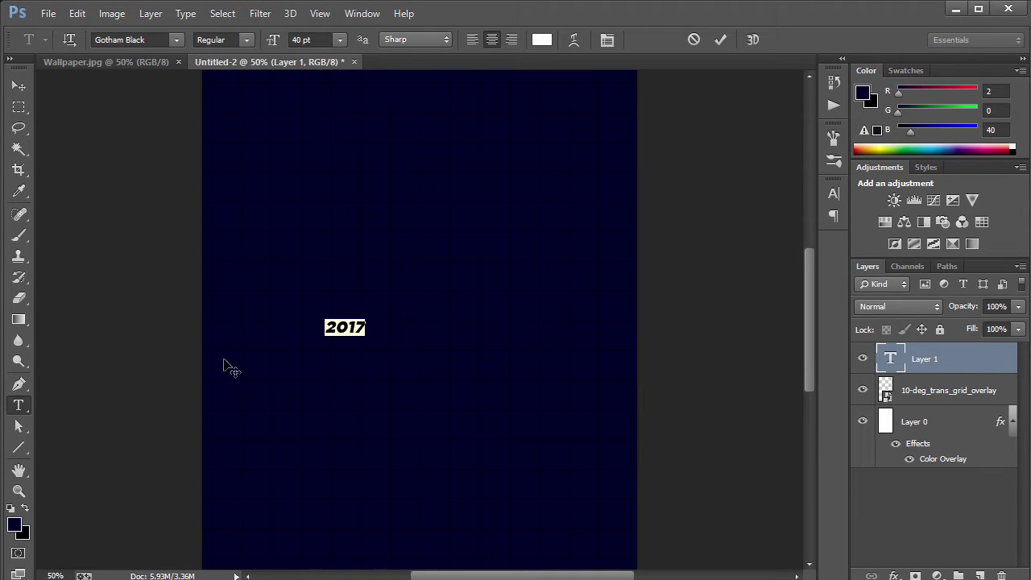
left_click(19, 85)
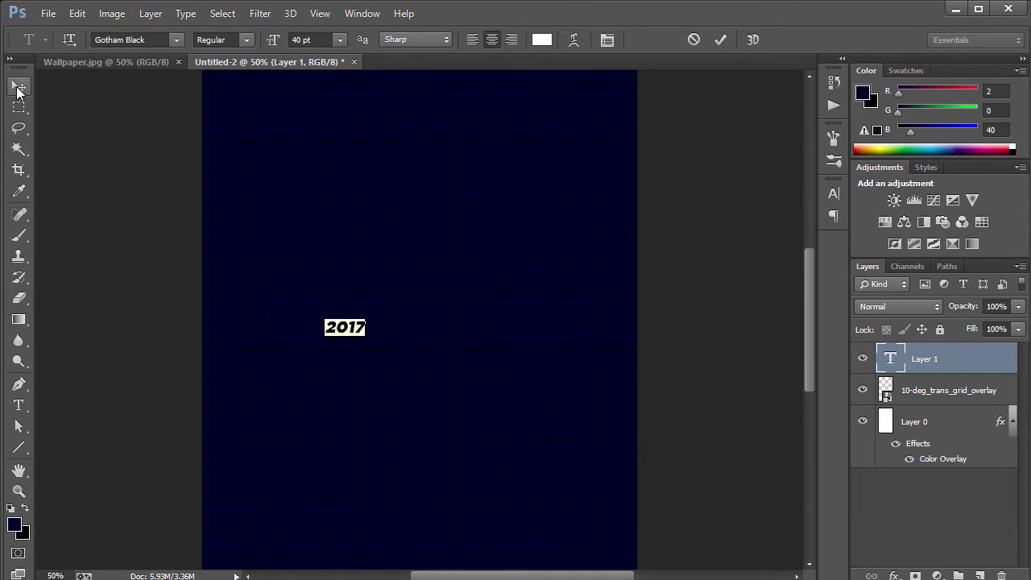
key("ctrl+t")
left_click_drag(374, 326, 490, 270)
key("Return")
Step: Centre the "2017" text horizontally and vertically on the whole canvas, then clear the selection
key("ctrl+t")
key("Return")
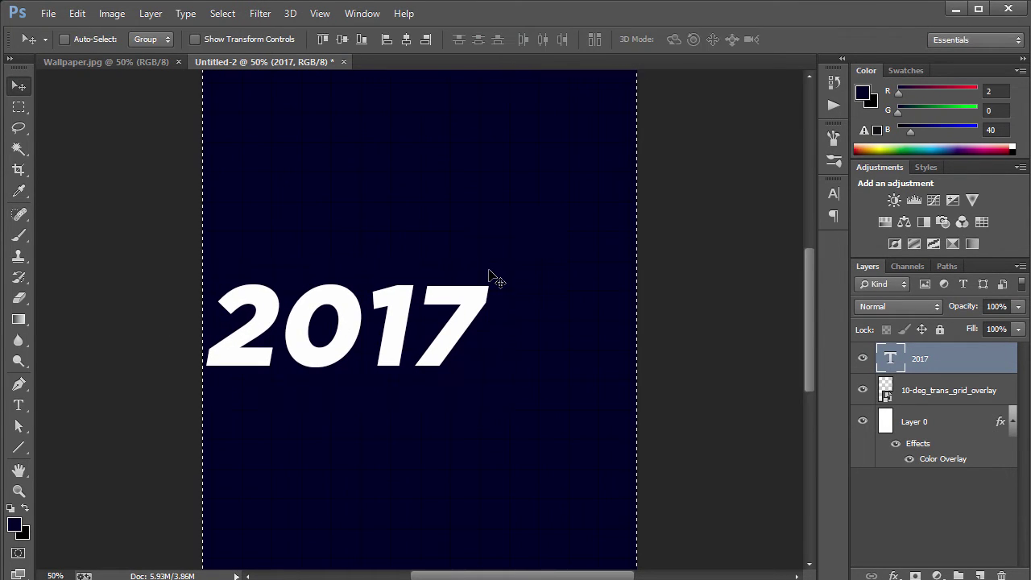
left_click(407, 39)
left_click(343, 39)
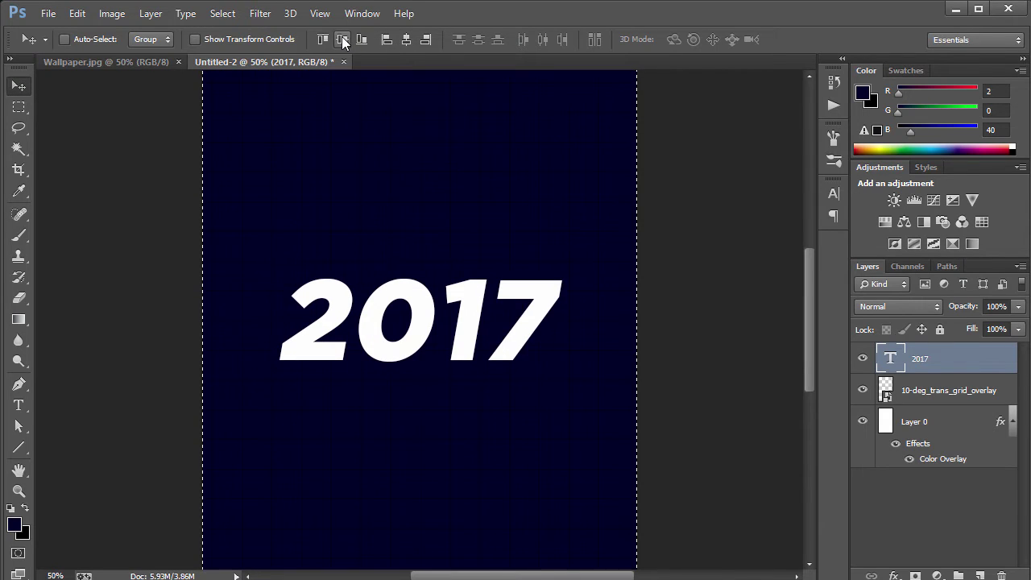
key("ctrl+d")
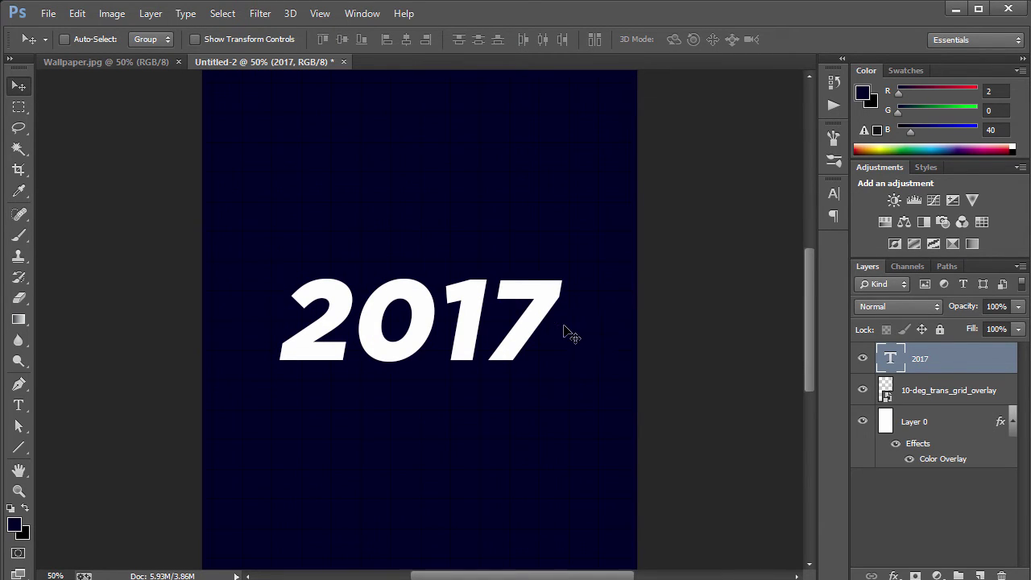
Step: Scale the "2017" text down slightly about its centre, to a little over half the canvas width
key("ctrl+t")
left_click_drag(562, 263, 543, 280)
key("Return")
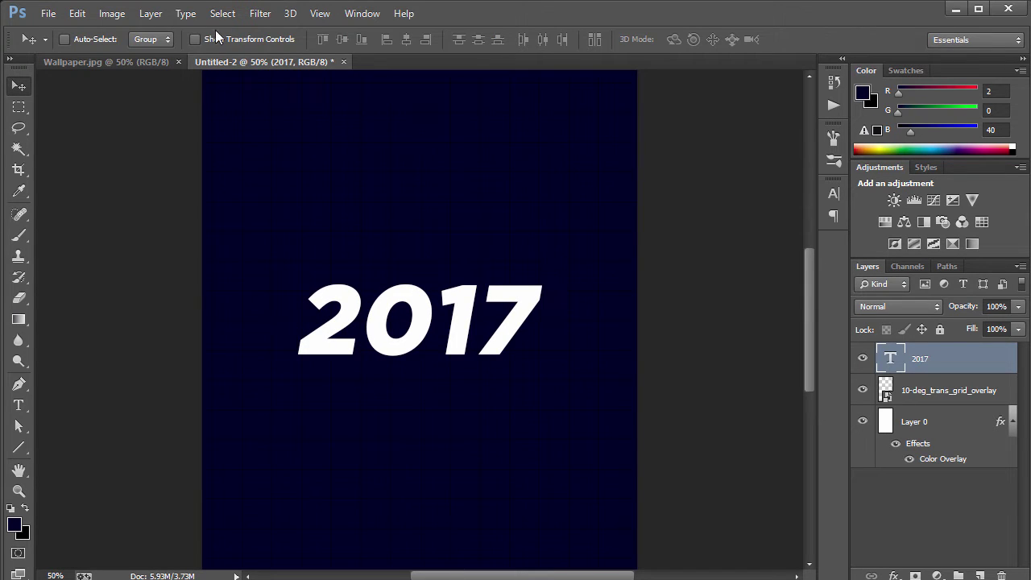
Step: Examine the slanted coloured lines that slice the lettering in Wallpaper.jpg at 100% zoom
left_click(148, 61)
key("ctrl+plus")
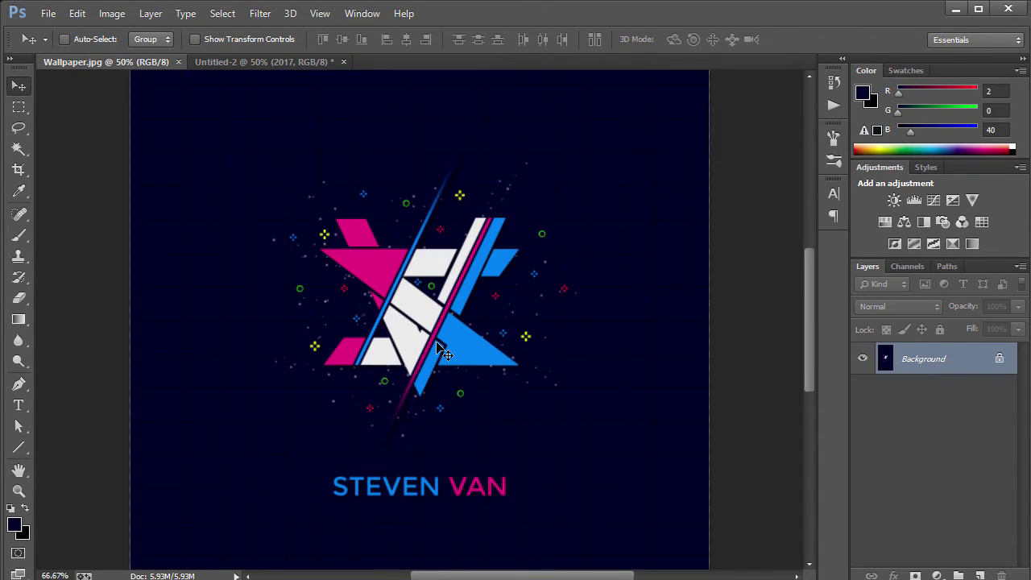
key("ctrl+plus")
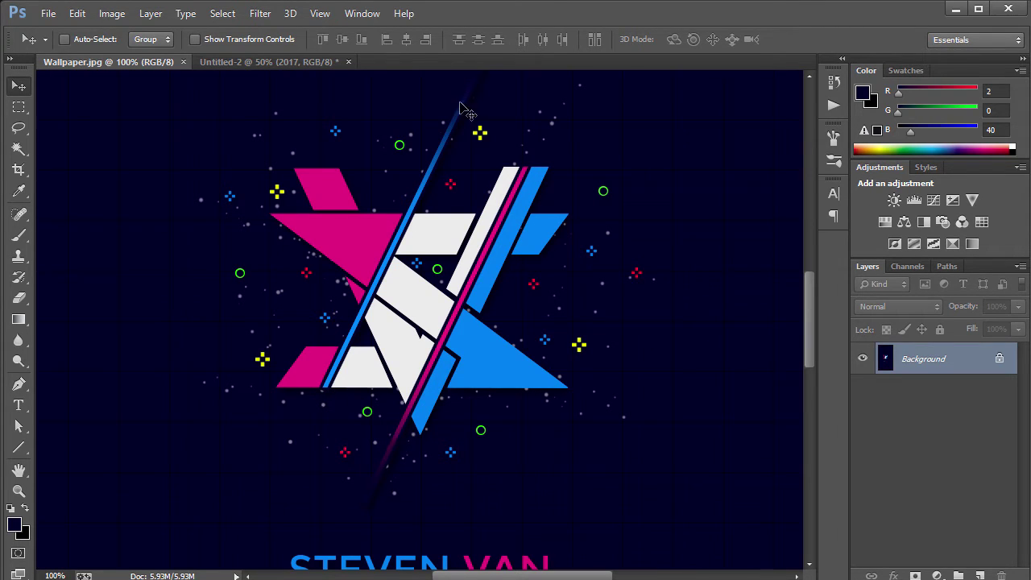
left_click(287, 64)
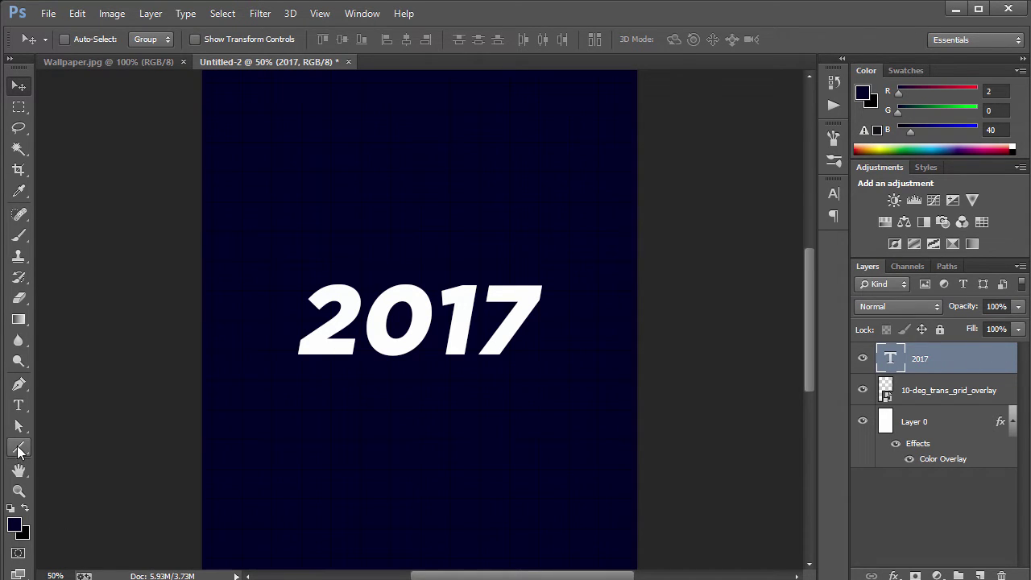
Step: Draw a 5 px slanted line about 264 px wide and 381 px high from the base of the "1" up across the "7"
left_click_drag(26, 452, 66, 506)
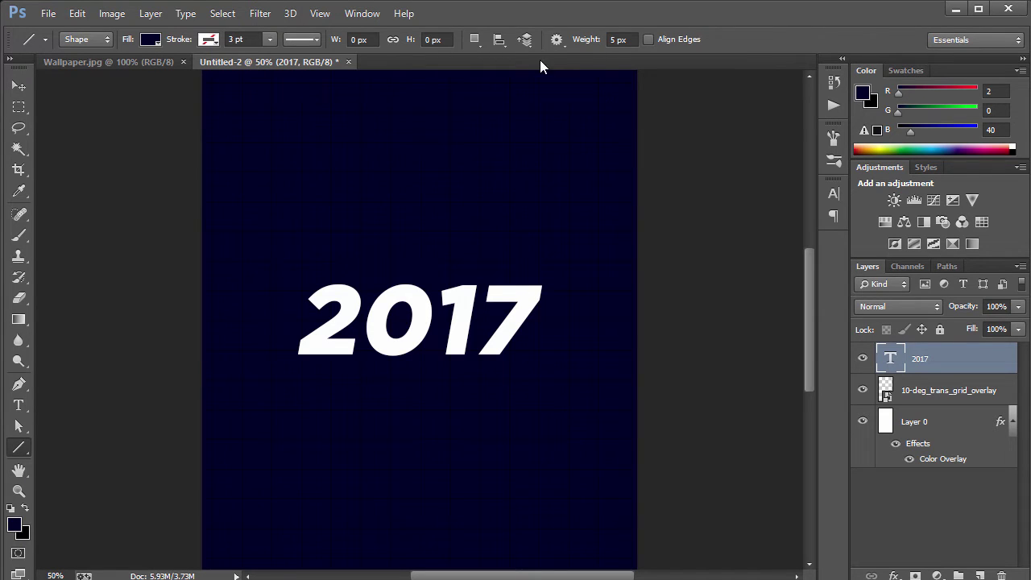
left_click_drag(553, 152, 511, 264)
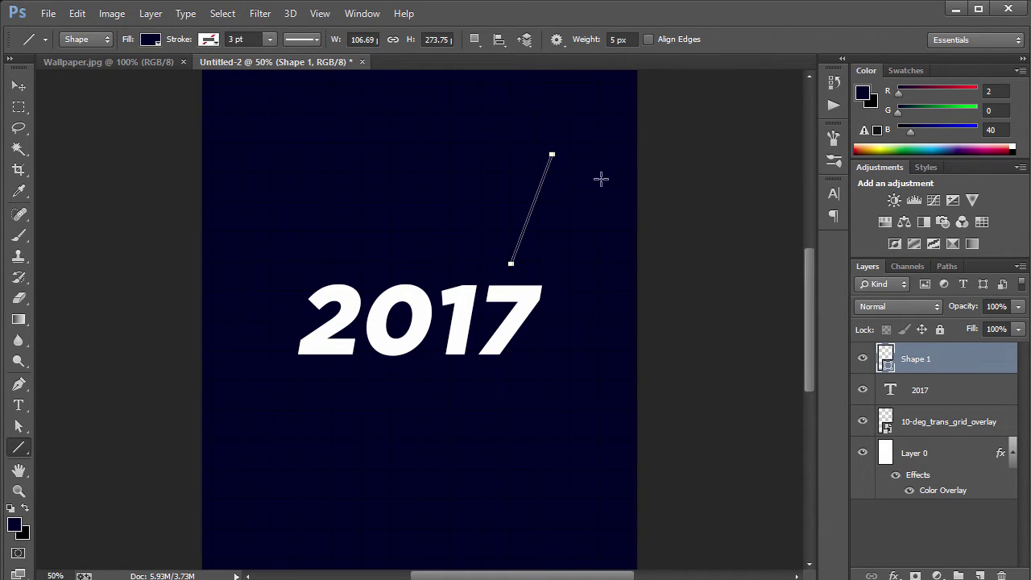
key("ctrl+z")
key("ctrl+plus")
key("ctrl+plus")
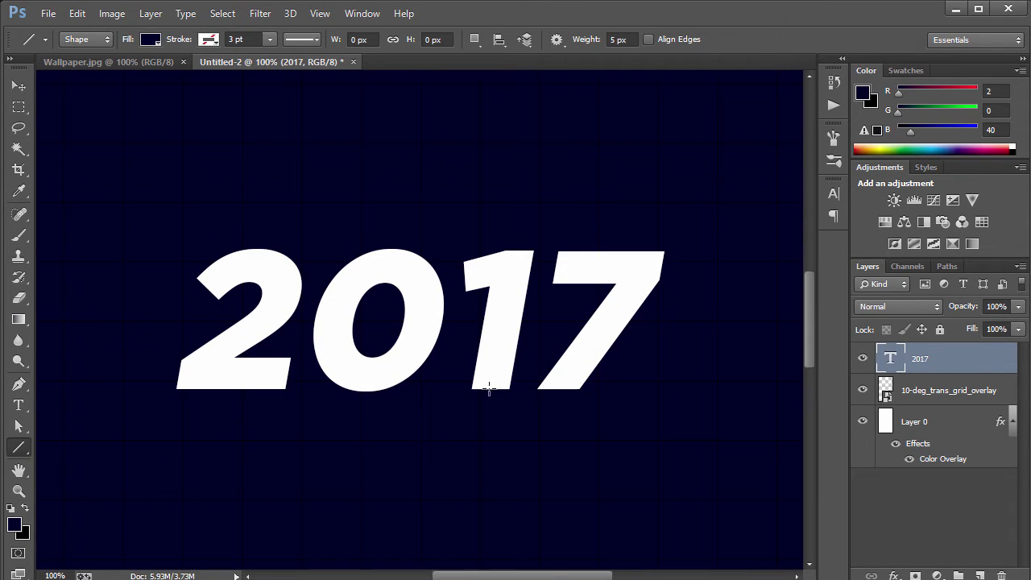
left_click_drag(489, 389, 699, 84)
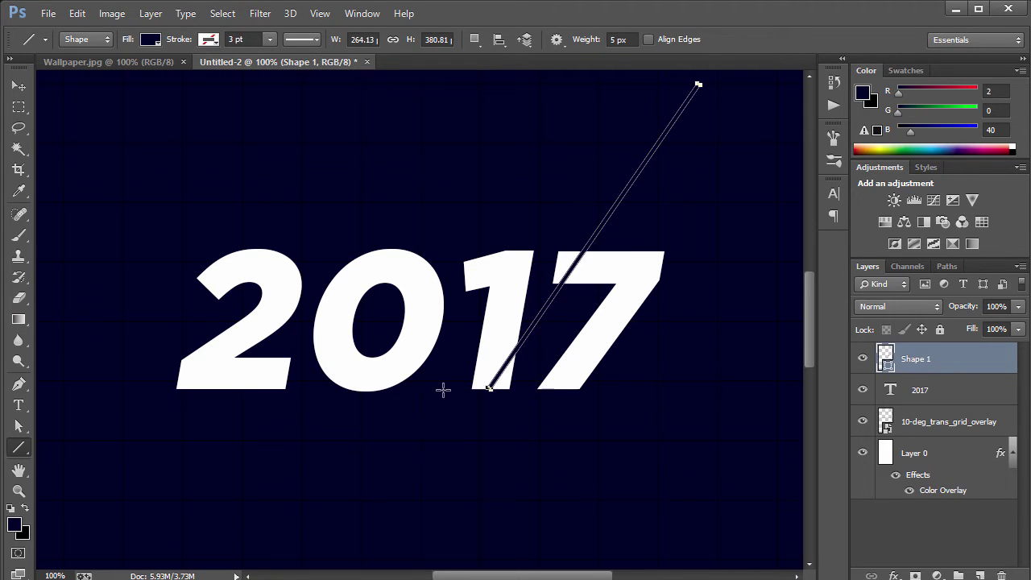
Step: Sample the magenta of the Wallpaper.jpg artwork (R 229, G 0, B 126) as the foreground colour and return to Untitled-2
left_click(135, 60)
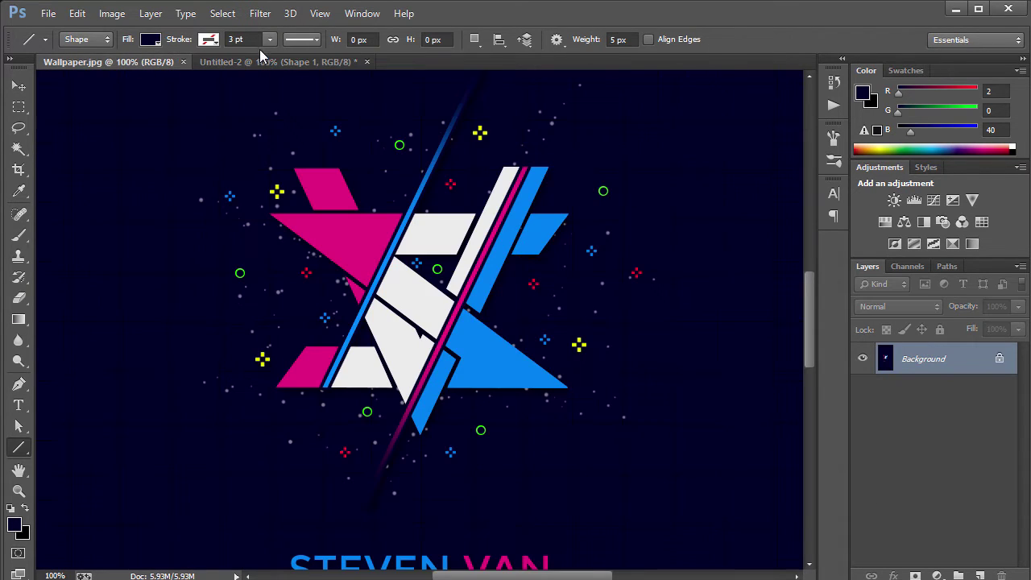
left_click(317, 61)
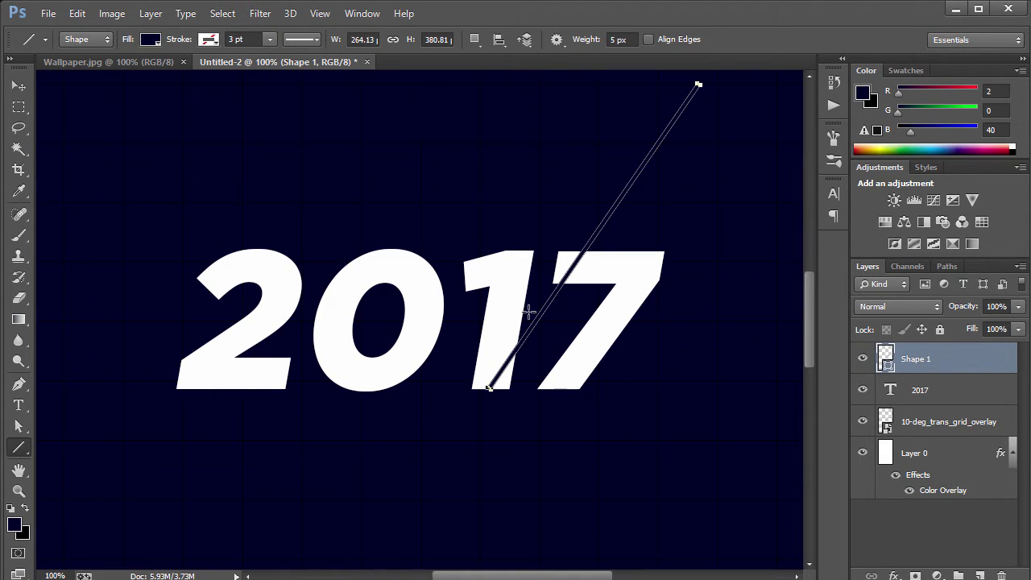
left_click(142, 61)
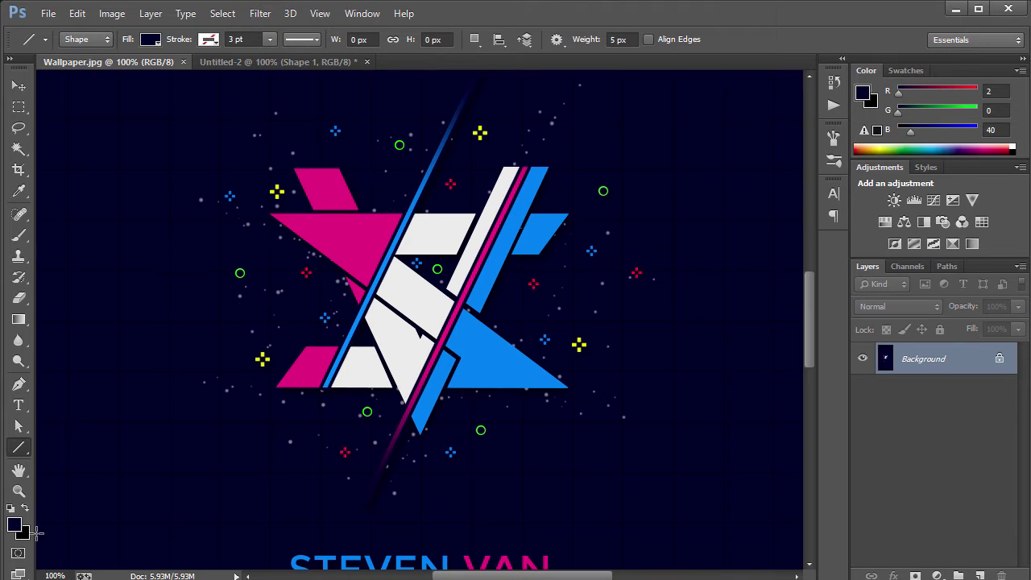
key("i")
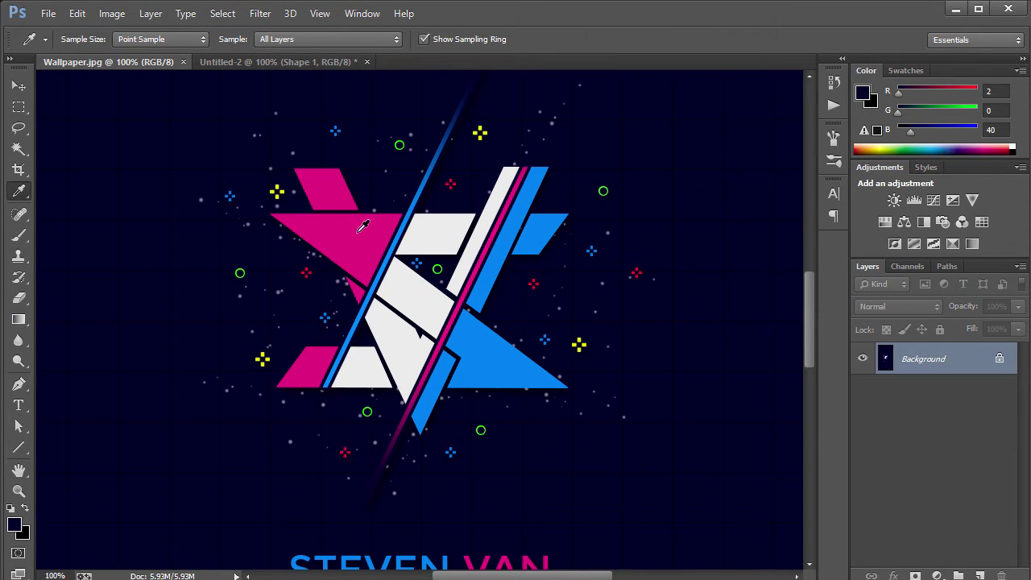
left_click(362, 226)
left_click(335, 64)
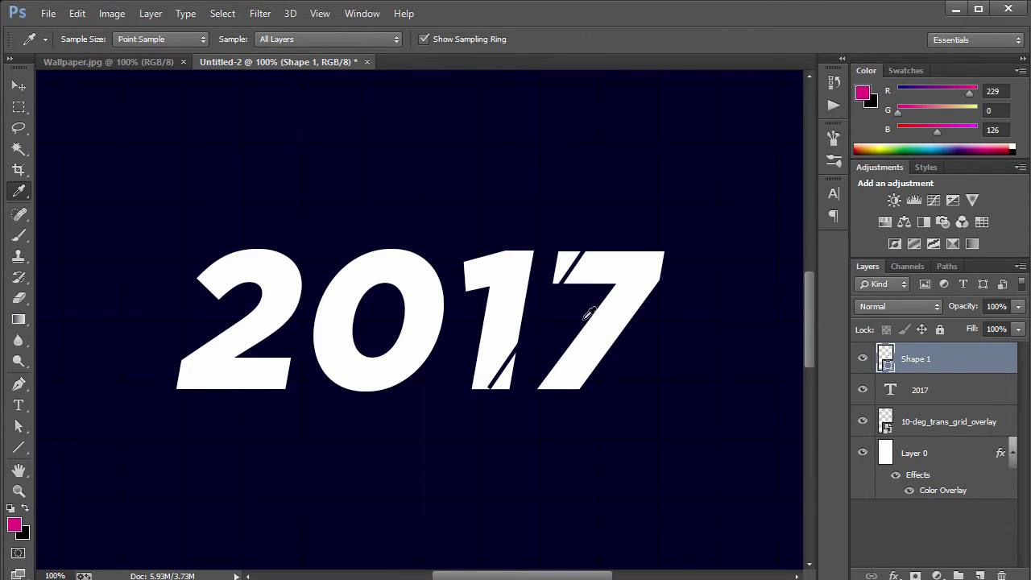
double_click(945, 364)
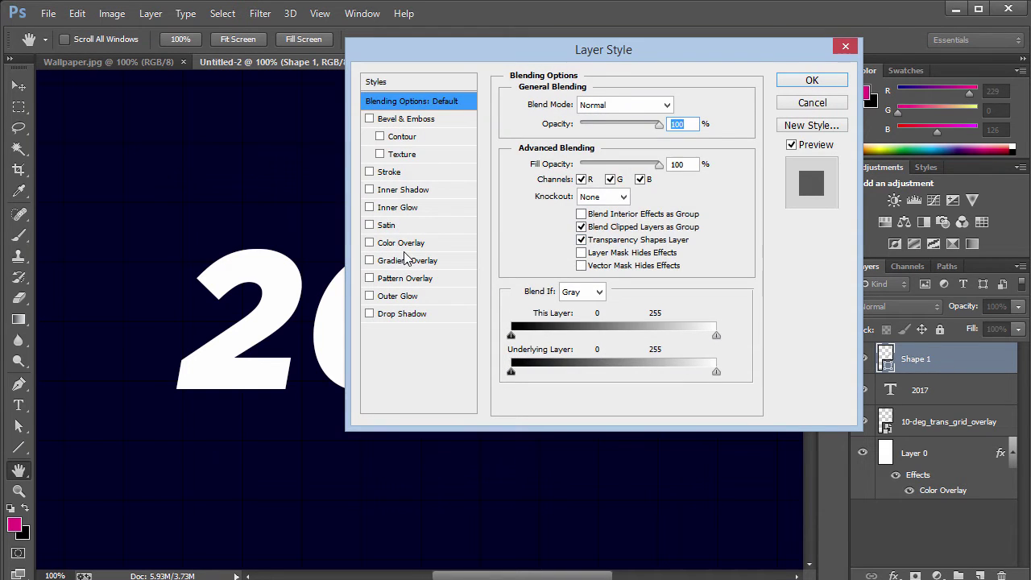
left_click(403, 243)
left_click(812, 103)
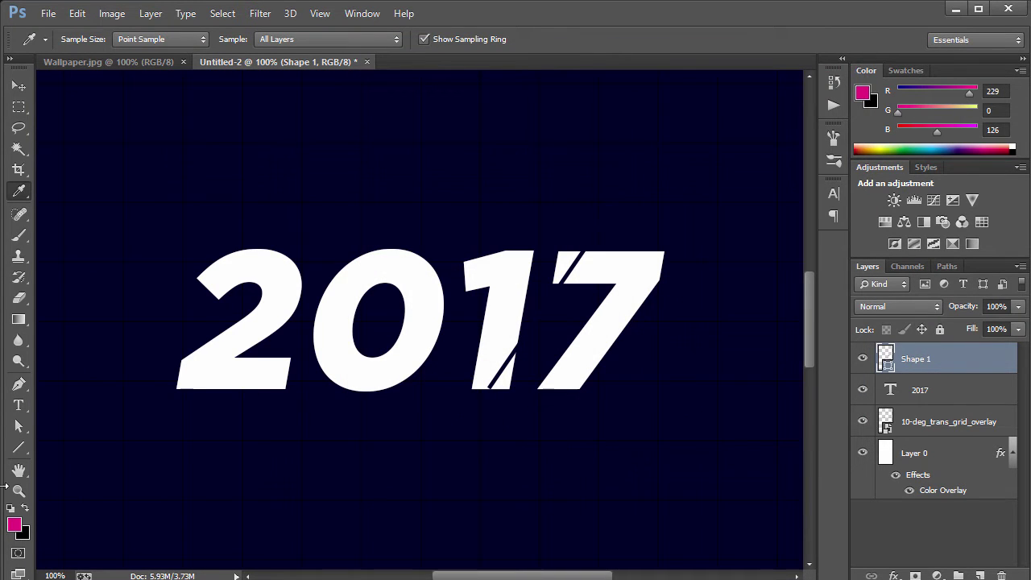
Step: Change the slanted line's fill to the sampled magenta from the recently used colours
left_click(19, 448)
left_click(150, 41)
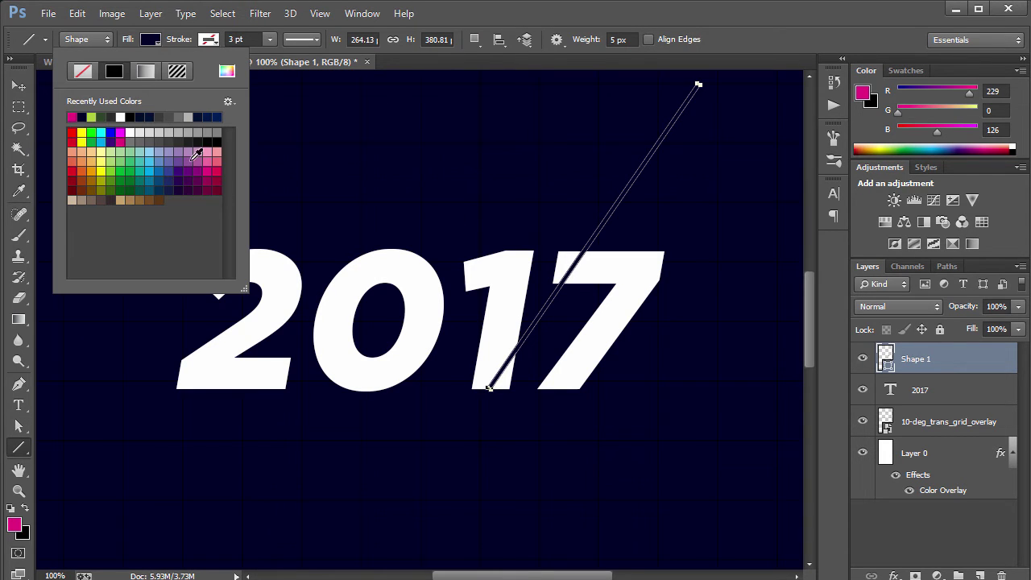
left_click(71, 117)
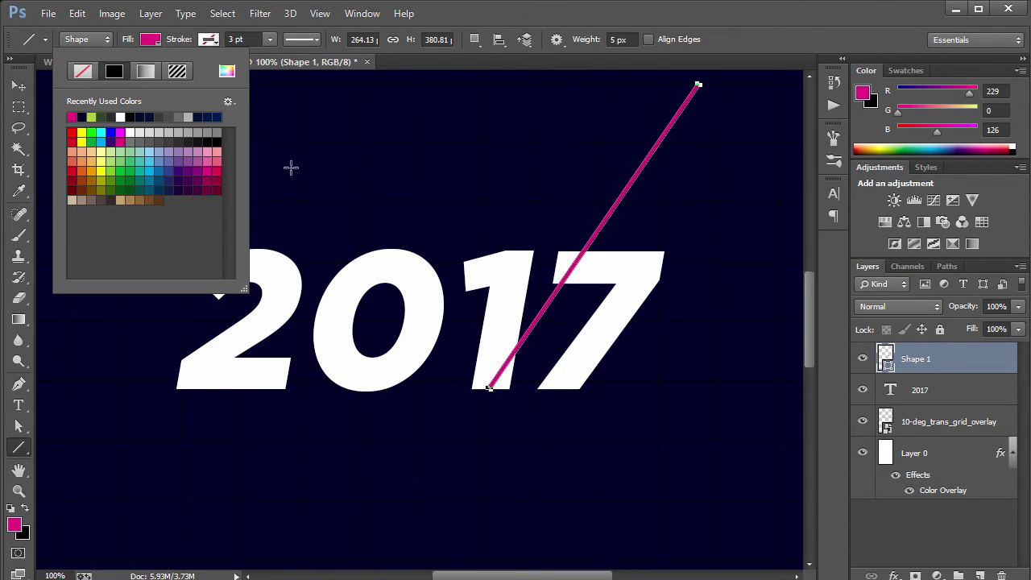
left_click(681, 199)
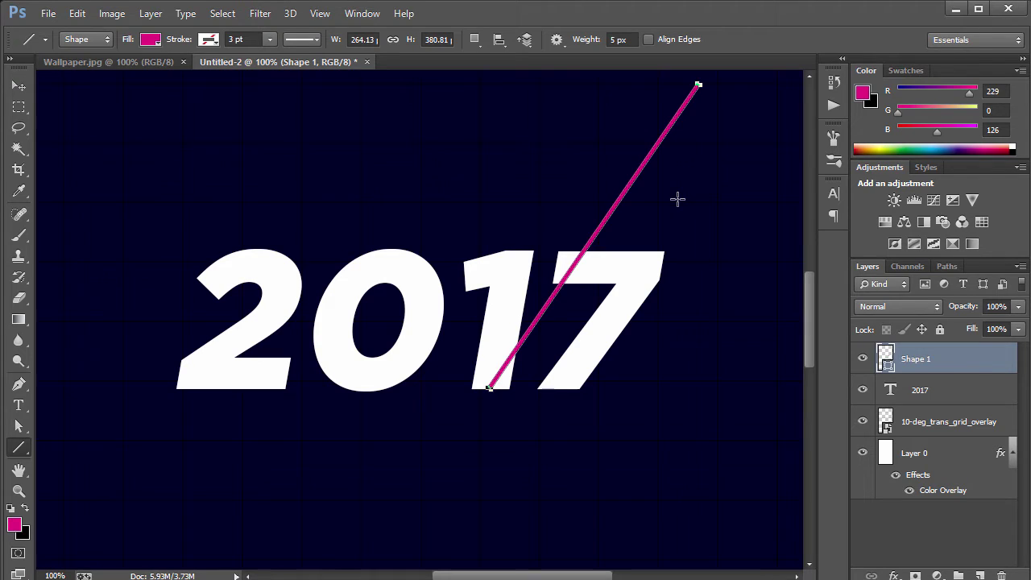
Step: Duplicate the magenta line onto a layer of its own
key("a")
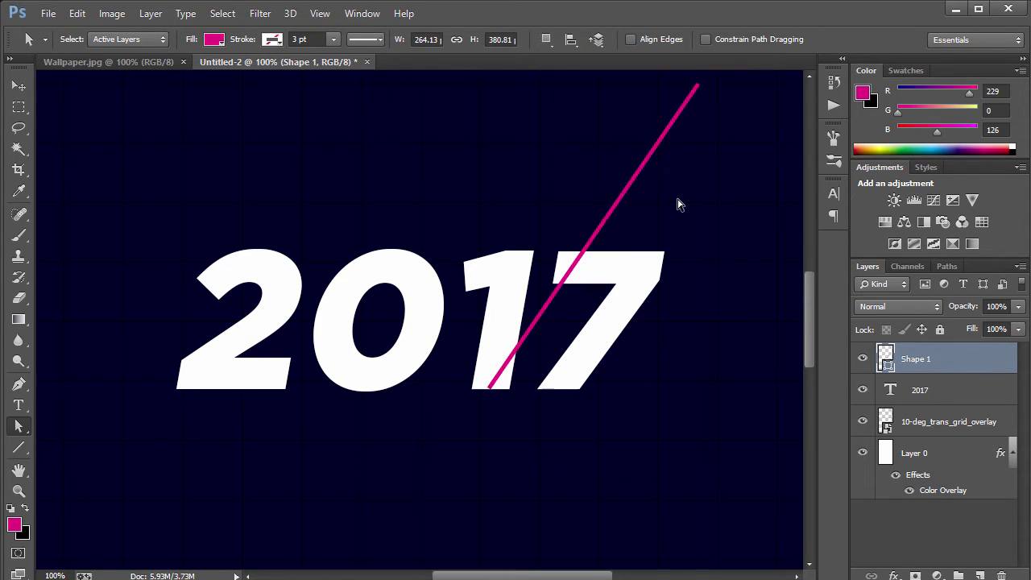
key("v")
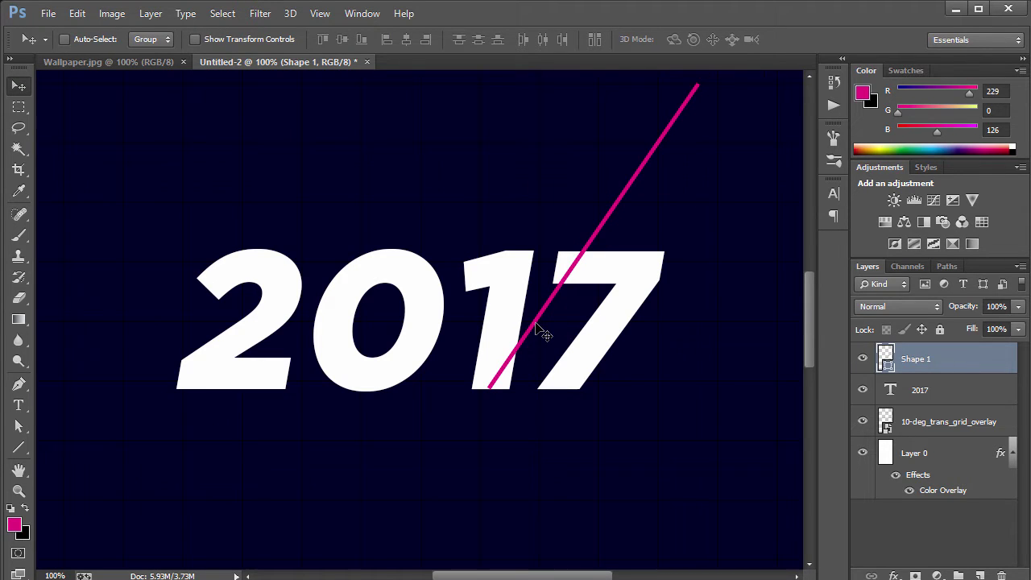
key("ctrl+j")
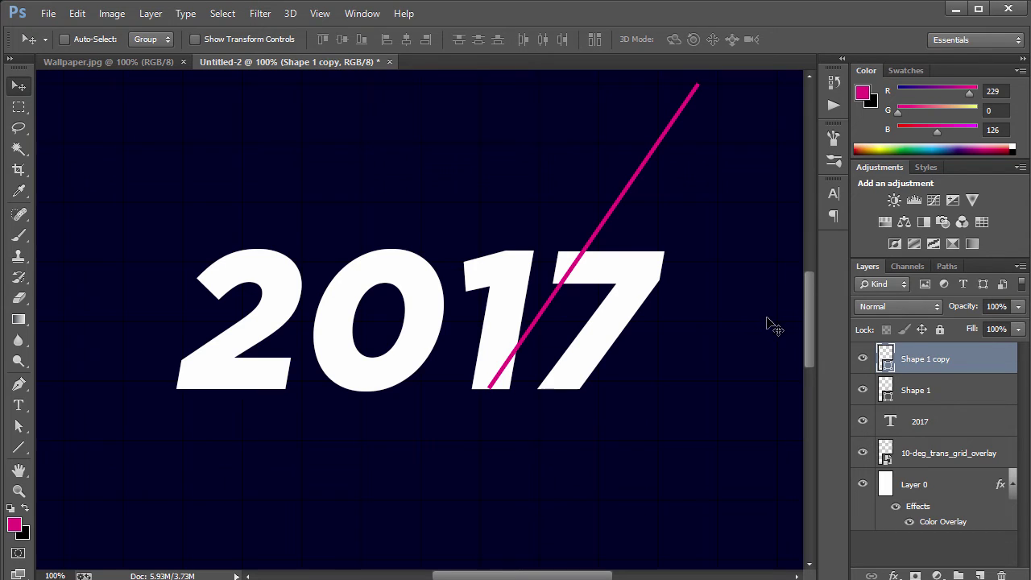
Step: Sample the blue of the Wallpaper.jpg artwork (R 0, G 131, B 245) and fill the duplicated line in Untitled-2 with it
left_click(145, 62)
key("i")
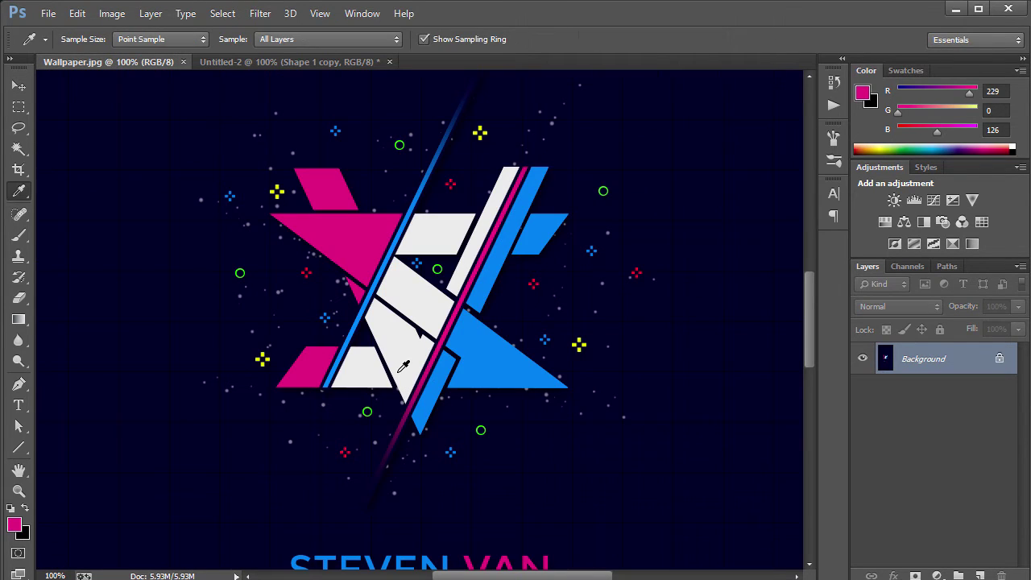
left_click(509, 363)
key("v")
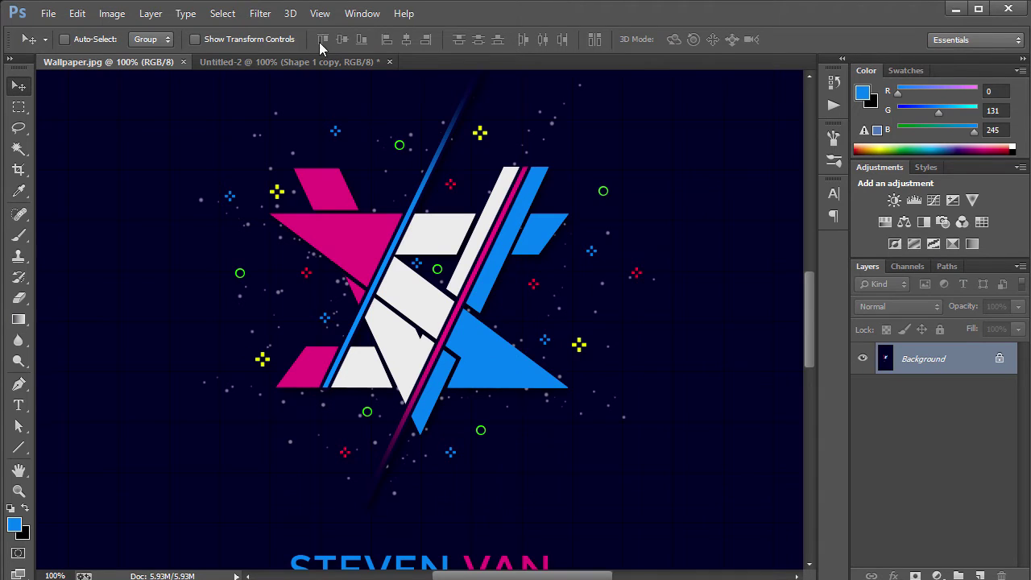
left_click(323, 63)
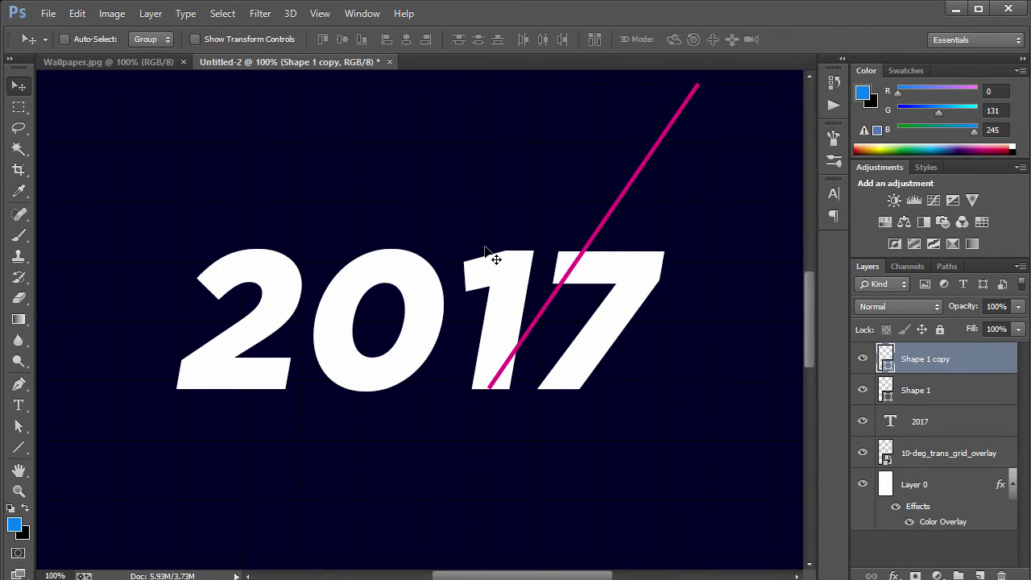
key("alt+BackSpace")
Step: Place the blue line across the "2" and "0" and shift the magenta line slightly down across the "1" and "7"
left_click_drag(434, 184, 387, 259)
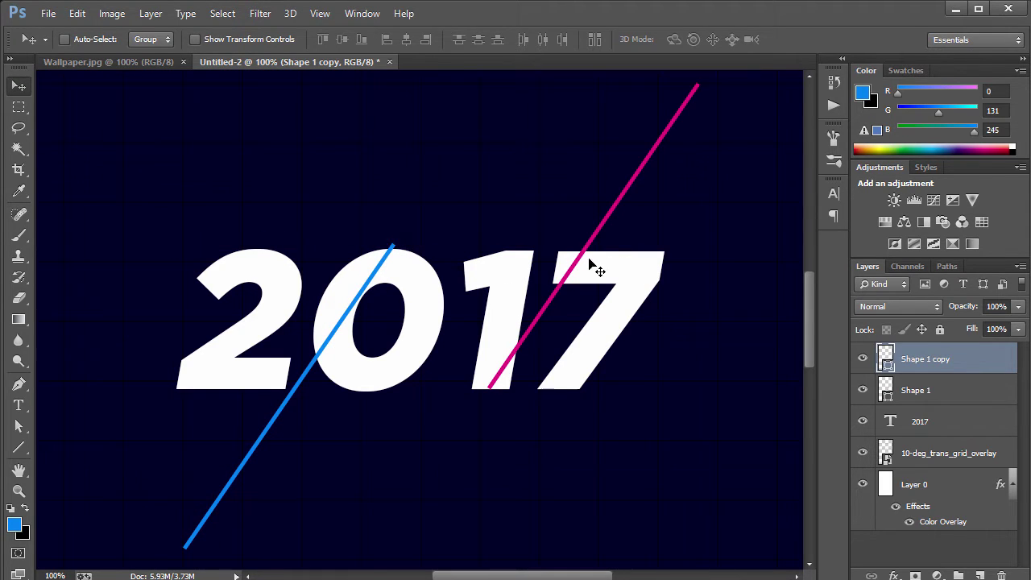
left_click_drag(583, 259, 559, 266)
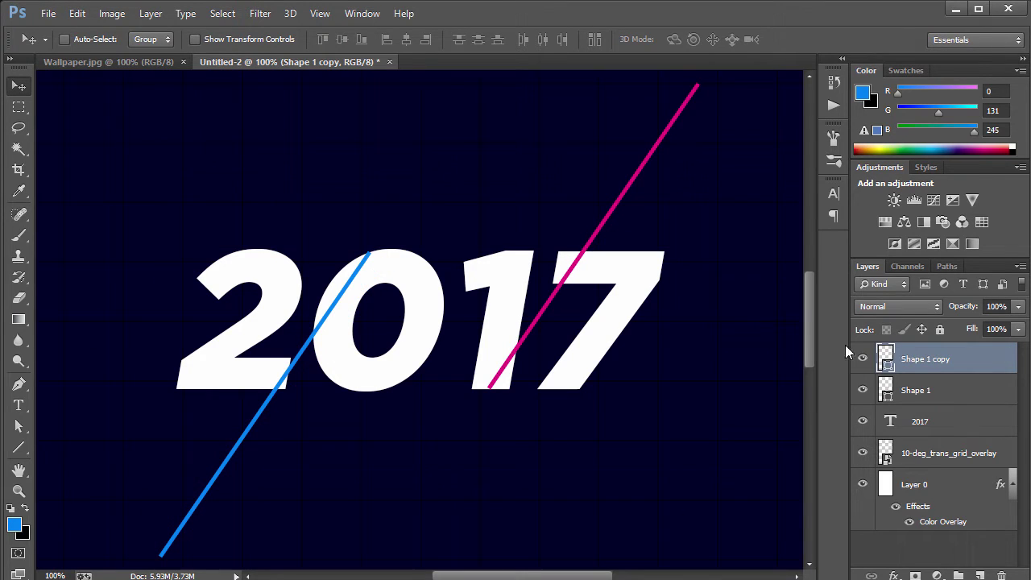
left_click_drag(362, 276, 373, 270)
left_click(953, 400)
left_click_drag(617, 213, 616, 222)
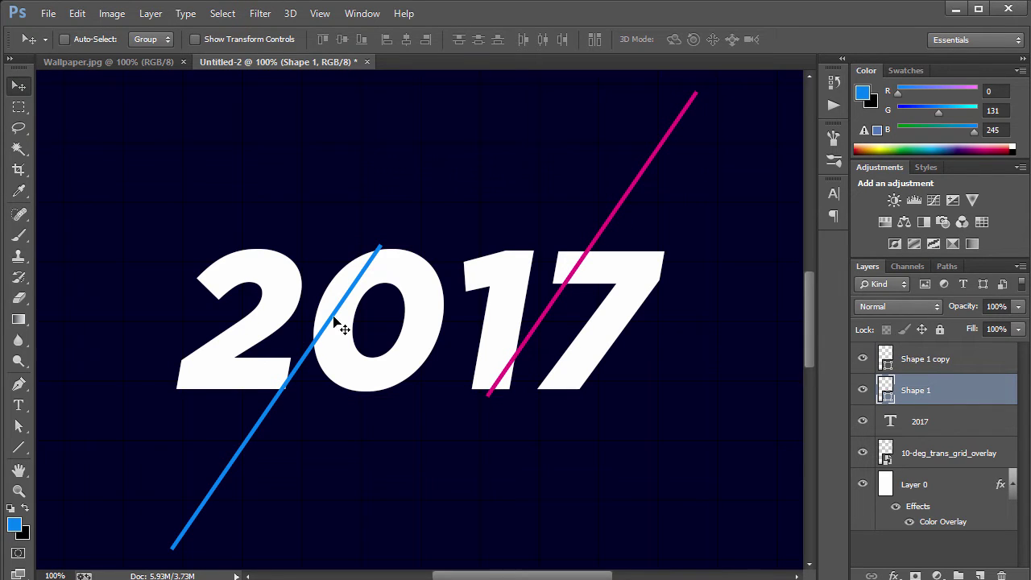
Step: Check the line placement against Wallpaper.jpg and rasterize both line layers, Shape 1 and Shape 1 copy, together
left_click(148, 60)
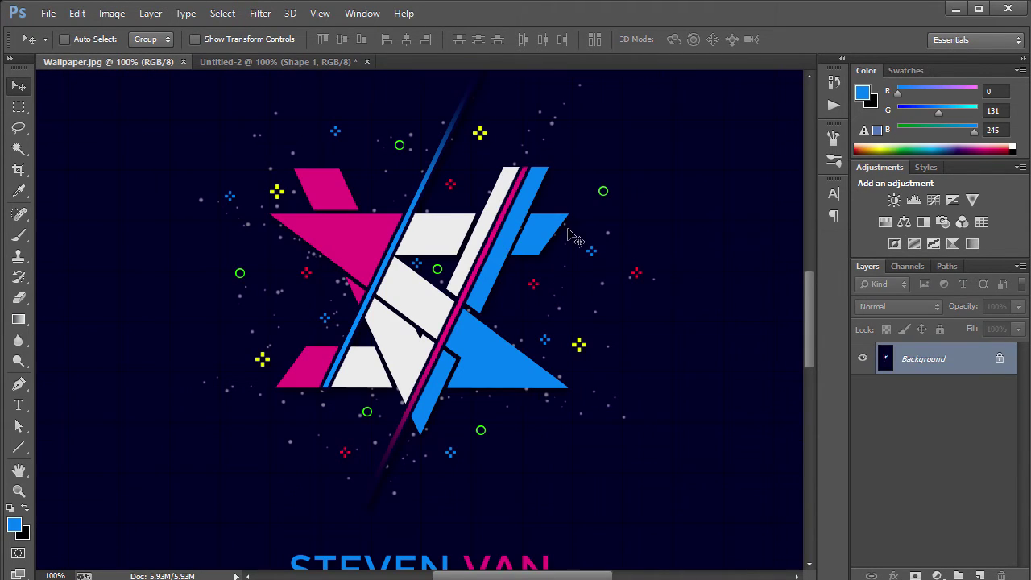
left_click(343, 64)
left_click(922, 359, "shift")
right_click(923, 359)
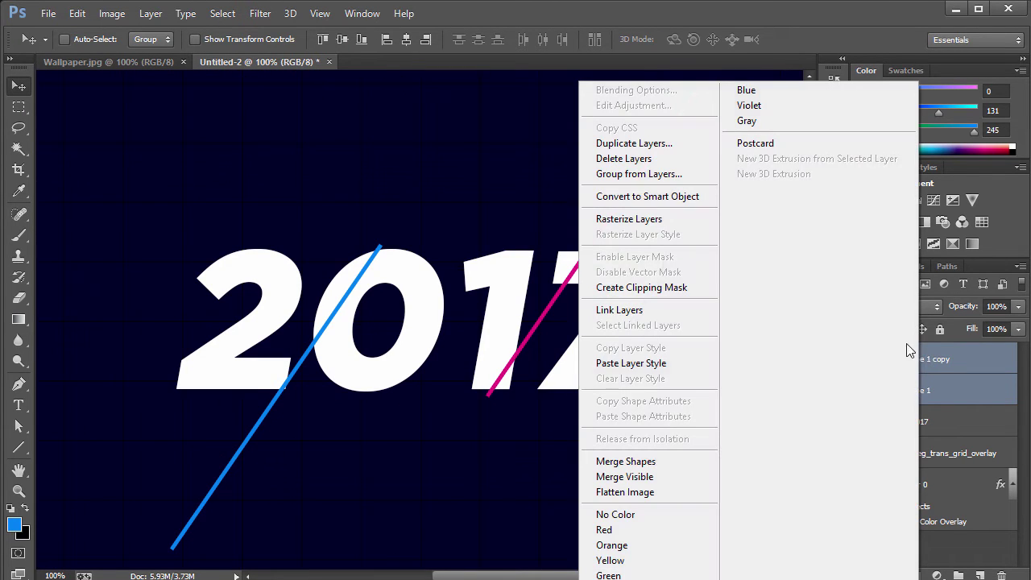
left_click(643, 221)
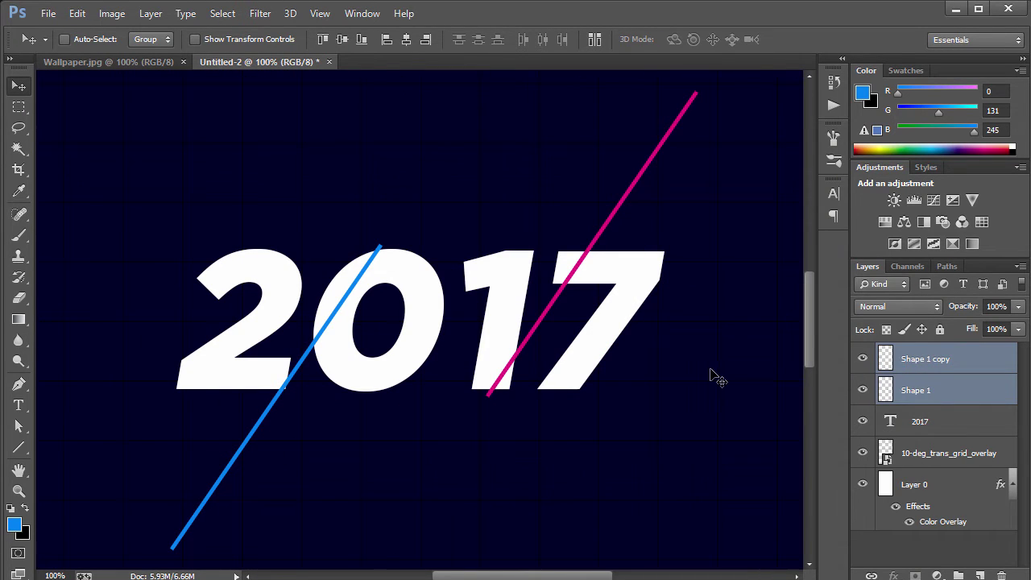
Step: Trim the blue line's upper tip flush with the "0" using a 175 px eraser restricted to the area outside the "2017" lettering
left_click(891, 422, "ctrl")
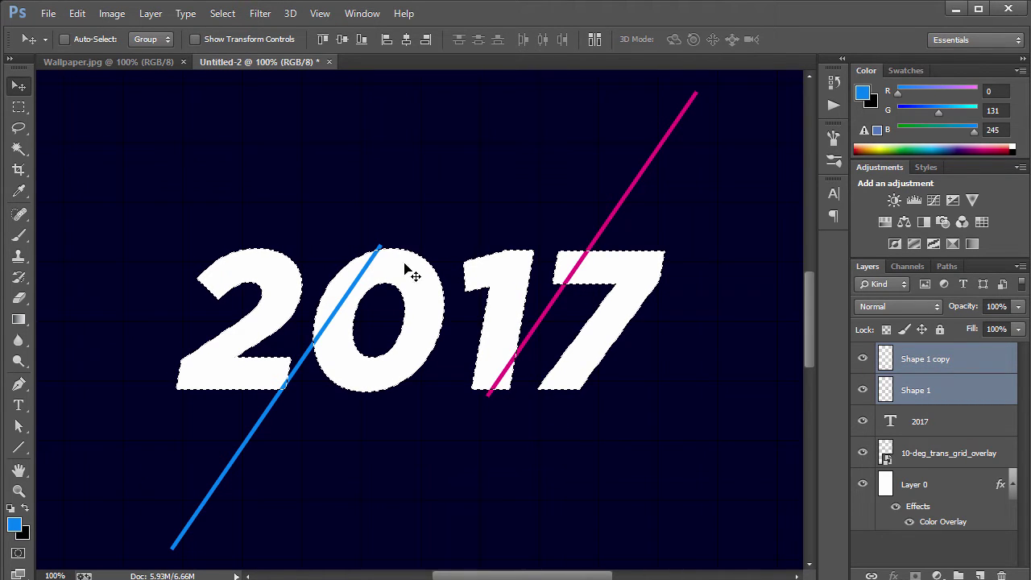
left_click(939, 427)
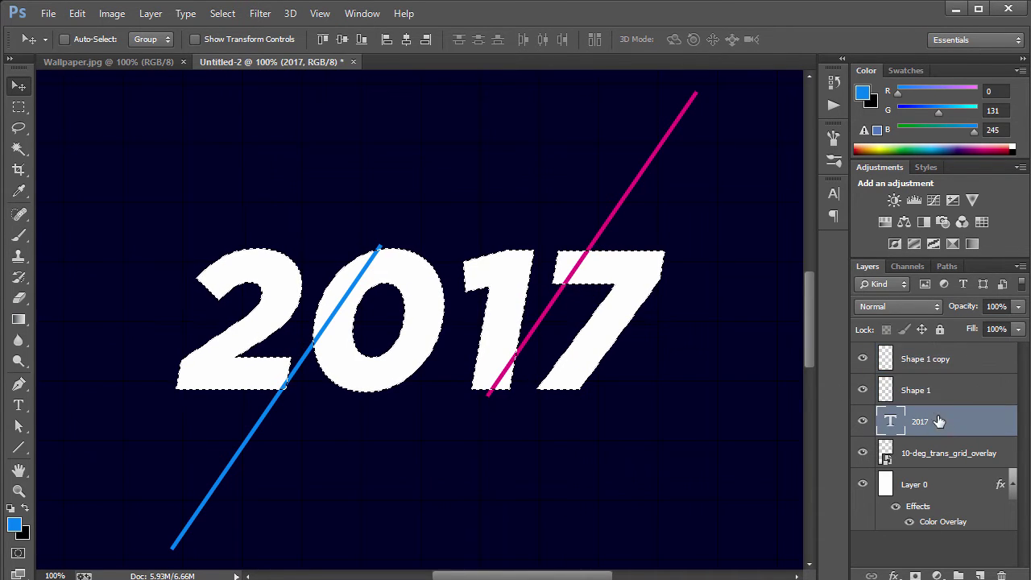
left_click(939, 366)
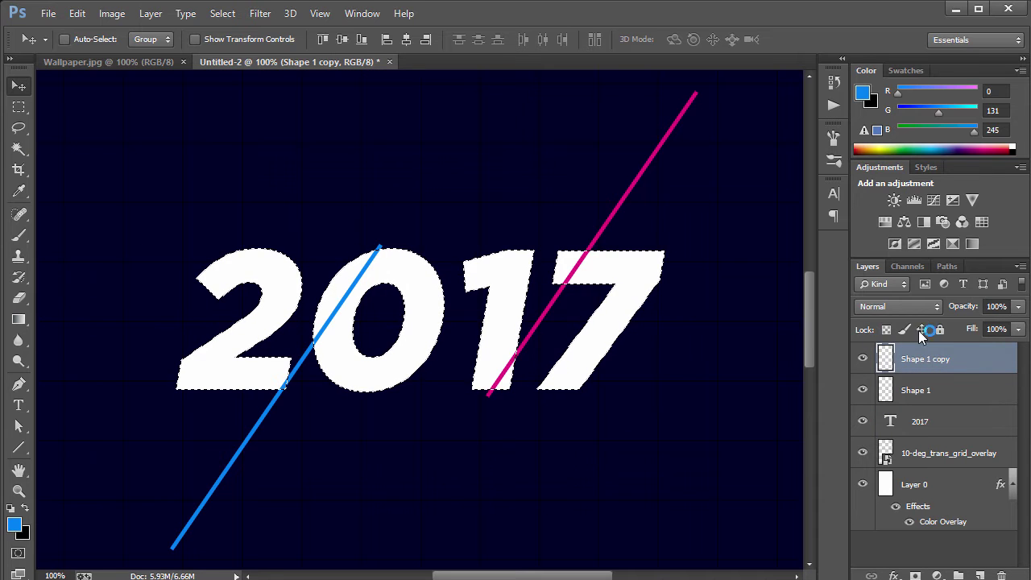
key("e")
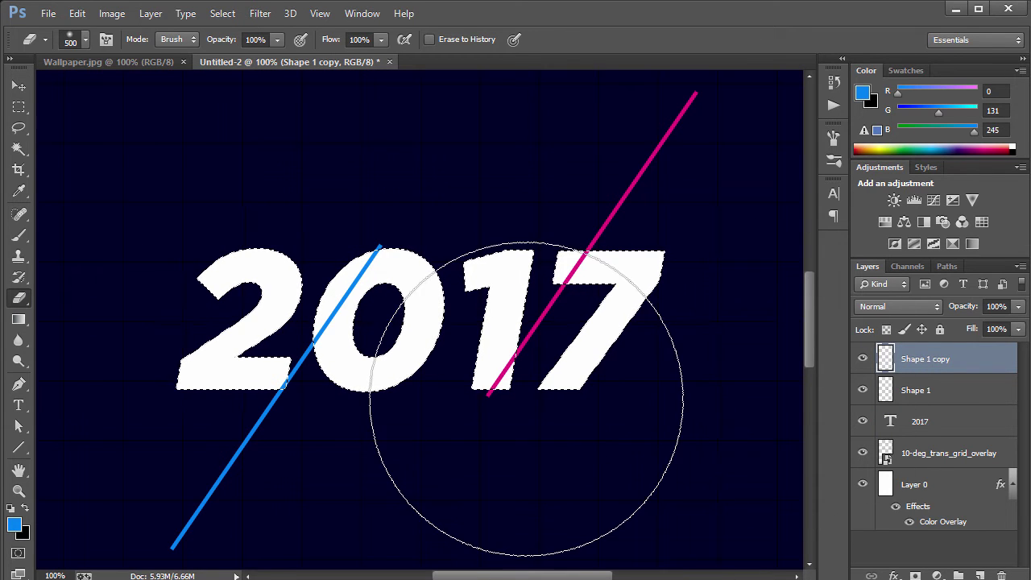
key("bracketleft")
key("bracketleft")
key("bracketleft")
key("bracketleft")
key("bracketleft")
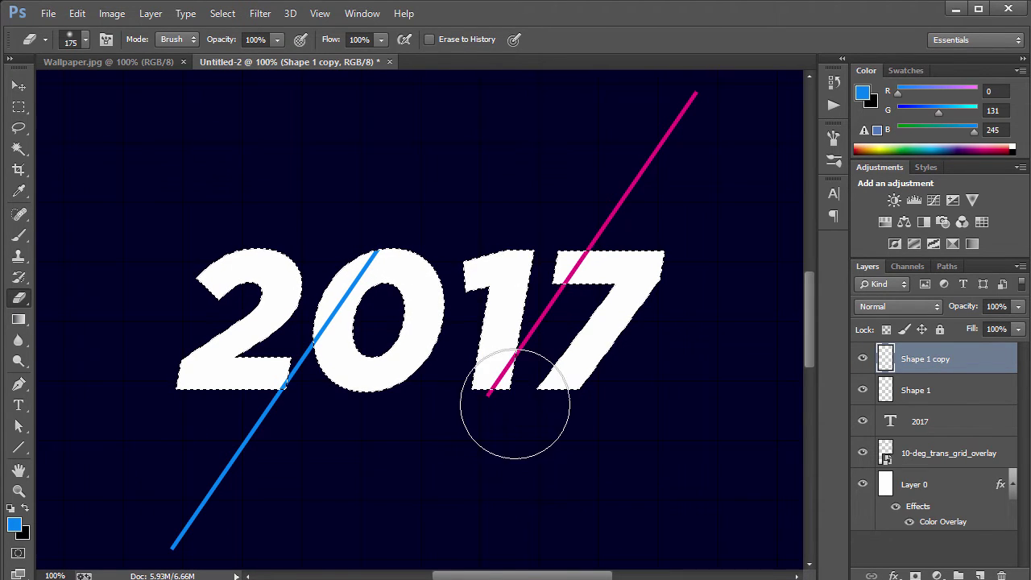
Step: Erase the magenta line's lower tip on the Shape 1 layer with a hard round 175 px eraser and drop the lettering selection
left_click(936, 400)
left_click(460, 401)
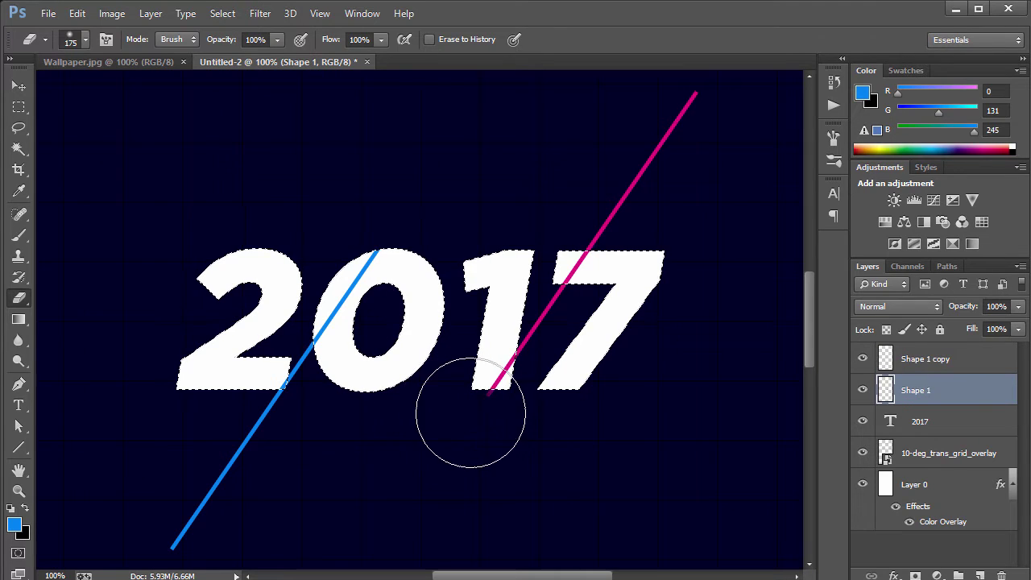
left_click(85, 40)
left_click(63, 164)
left_click(339, 152)
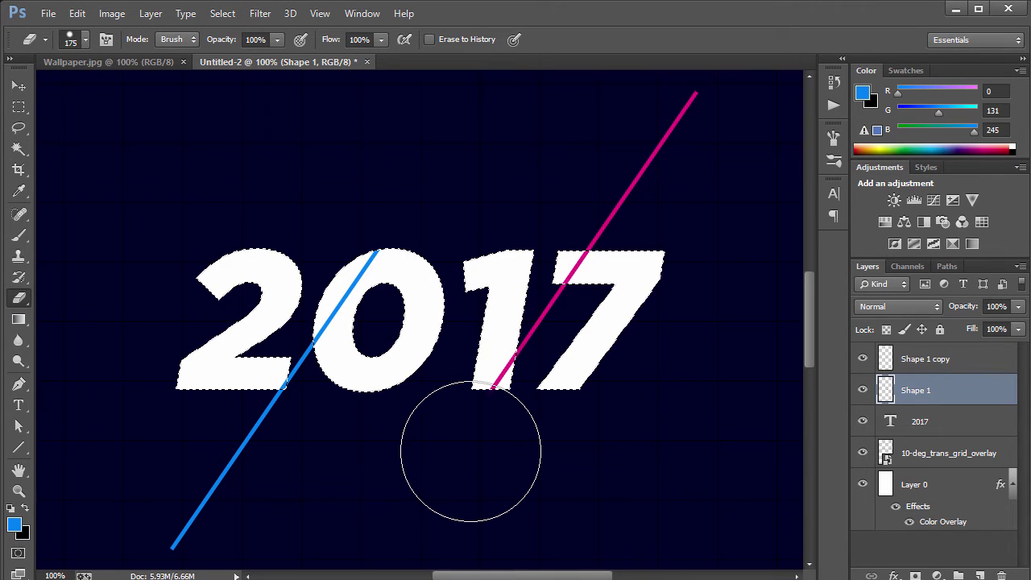
key("ctrl+d")
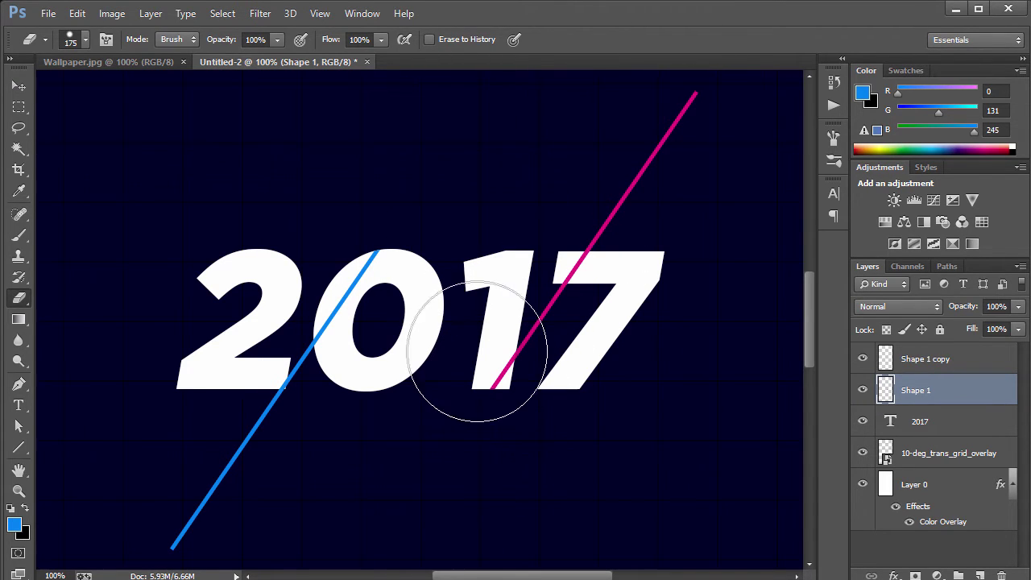
key("v")
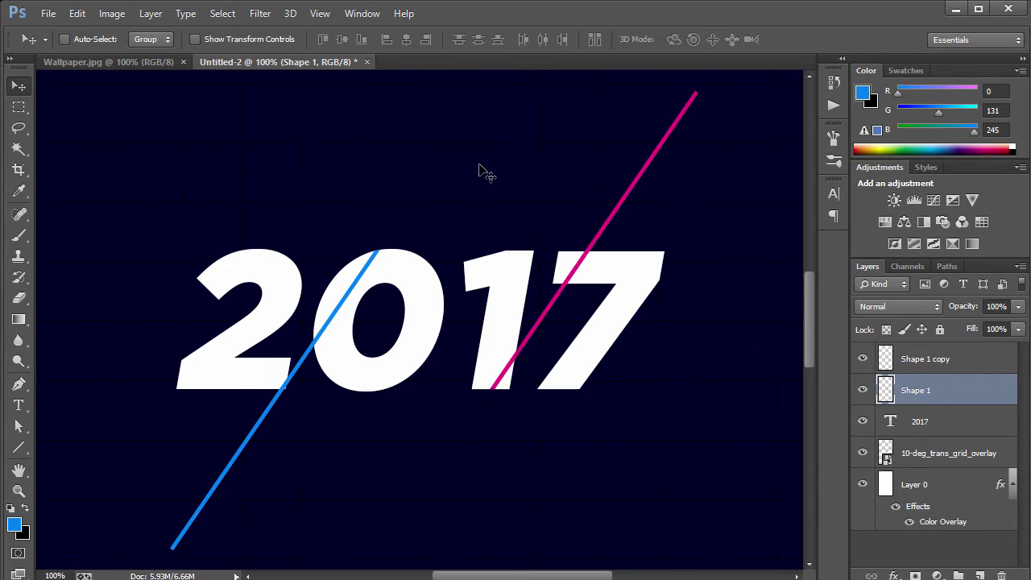
Step: Add an outside stroke to the blue line layer, Shape 1 copy, in the navy sampled from the background (#020028)
double_click(981, 364)
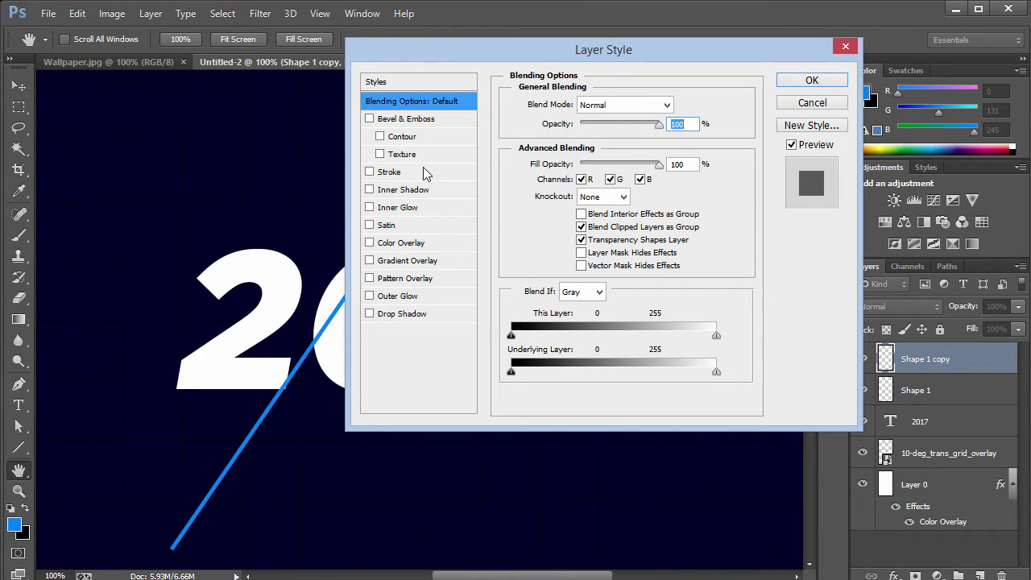
left_click(390, 171)
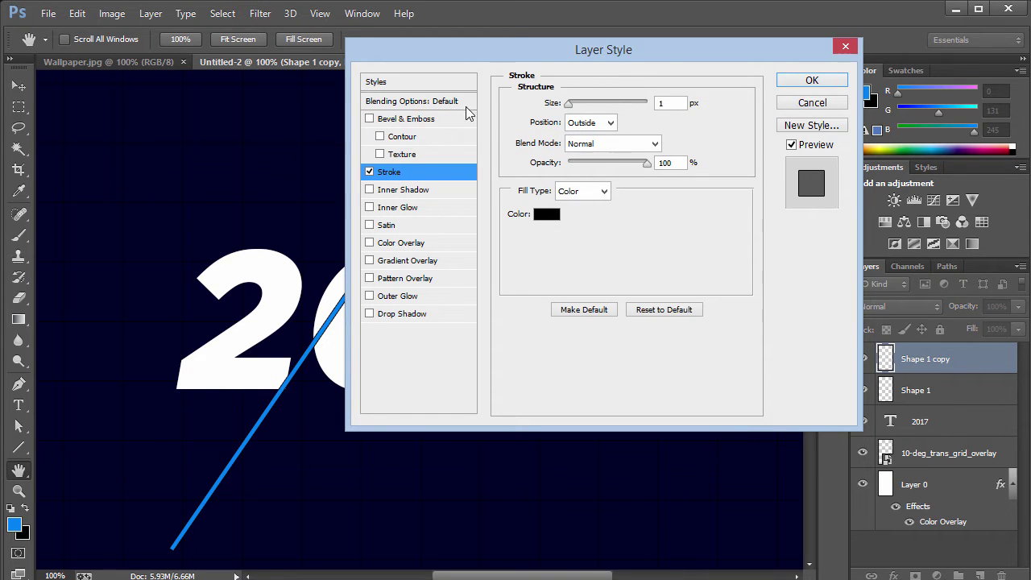
left_click_drag(531, 60, 598, 58)
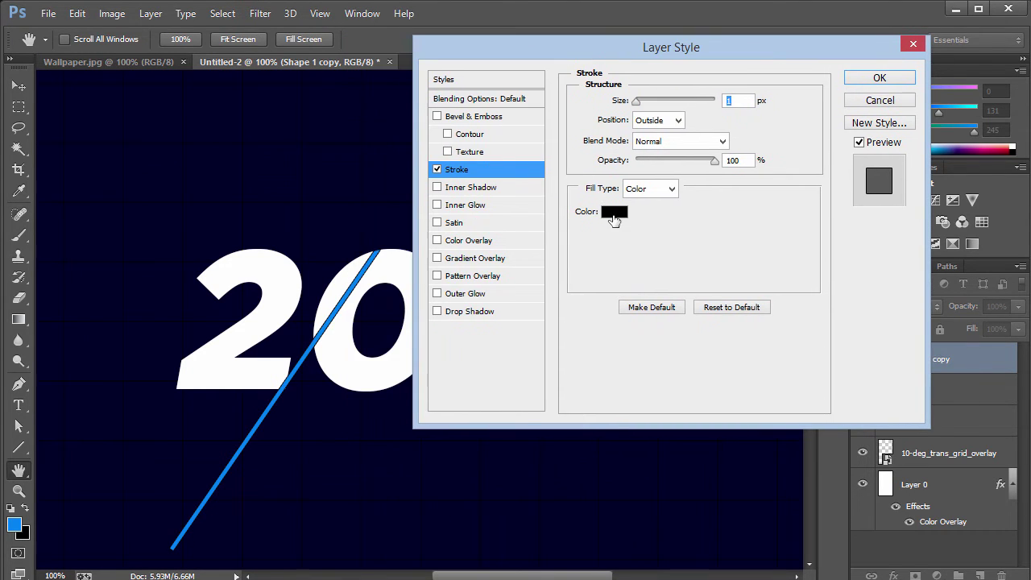
left_click(614, 214)
left_click(274, 121)
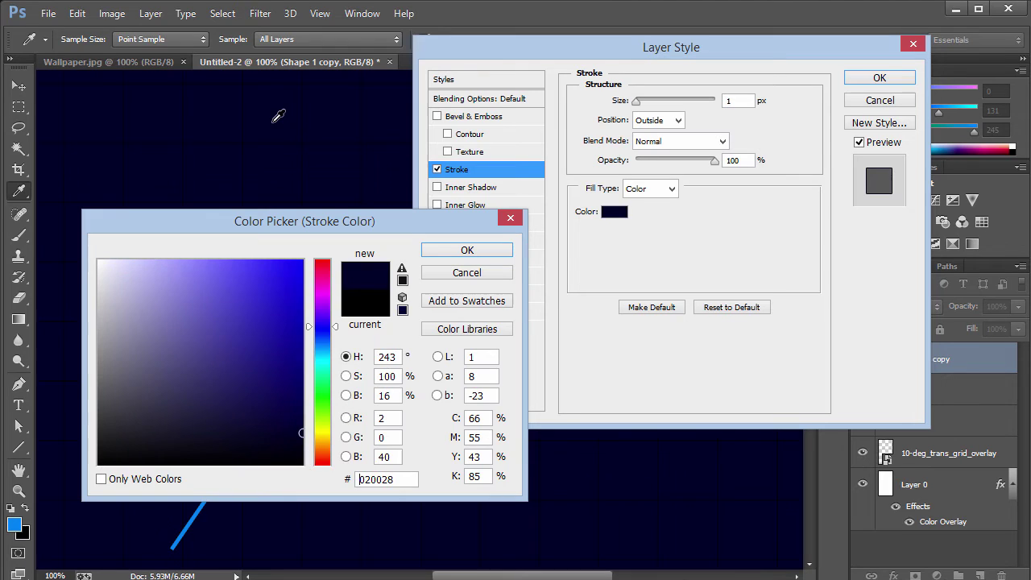
left_click(492, 248)
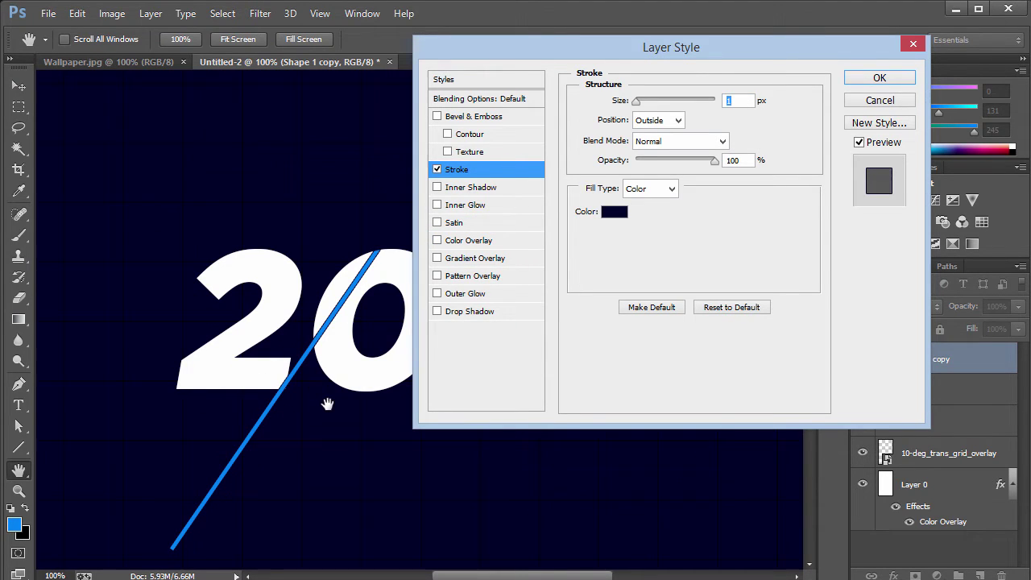
Step: Set the blue line's stroke size to 4 px and apply the layer style
key("Up")
key("Up")
key("Up")
key("Up")
key("Up")
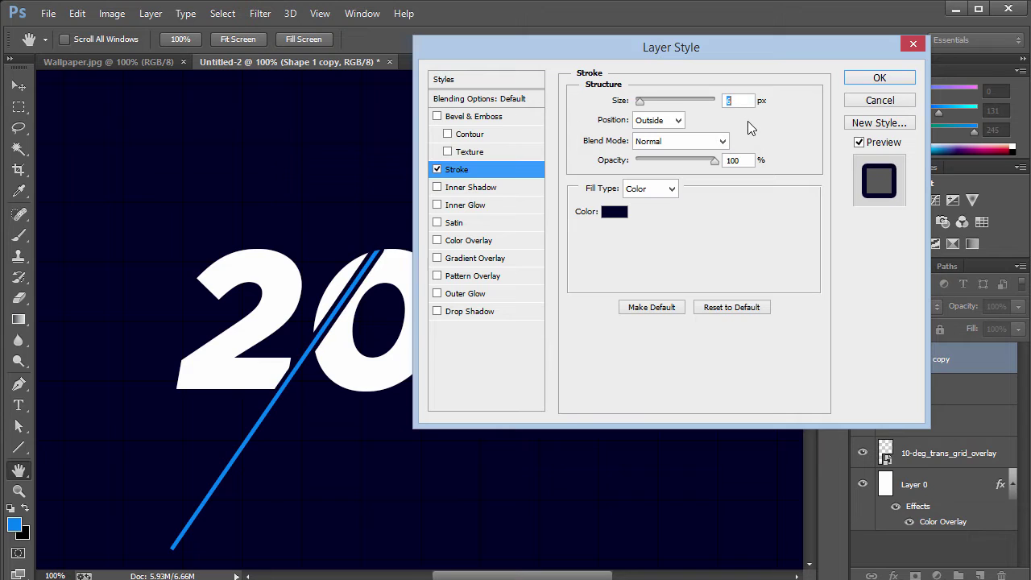
key("Down")
key("Up")
key("Down")
key("Down")
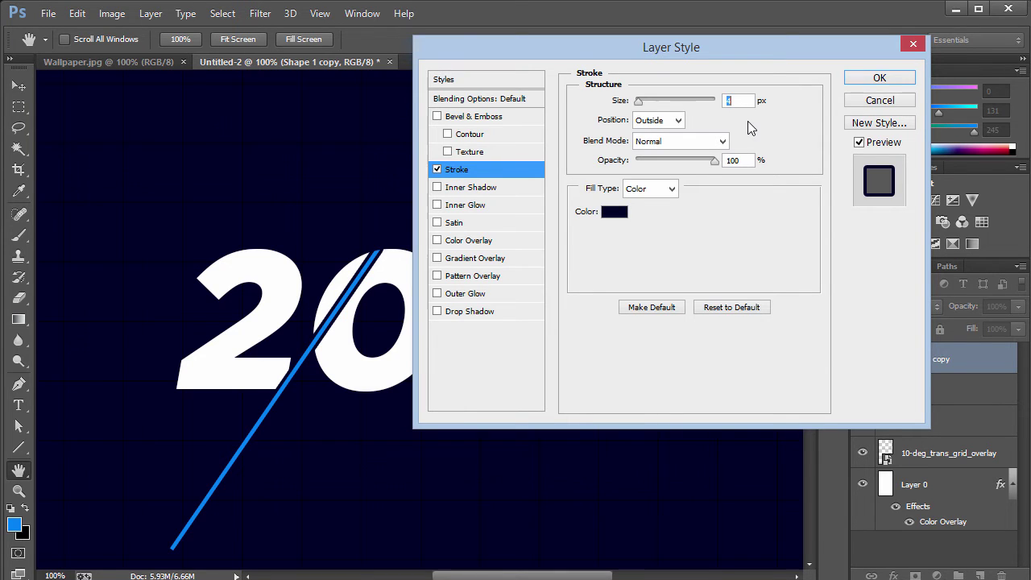
key("Return")
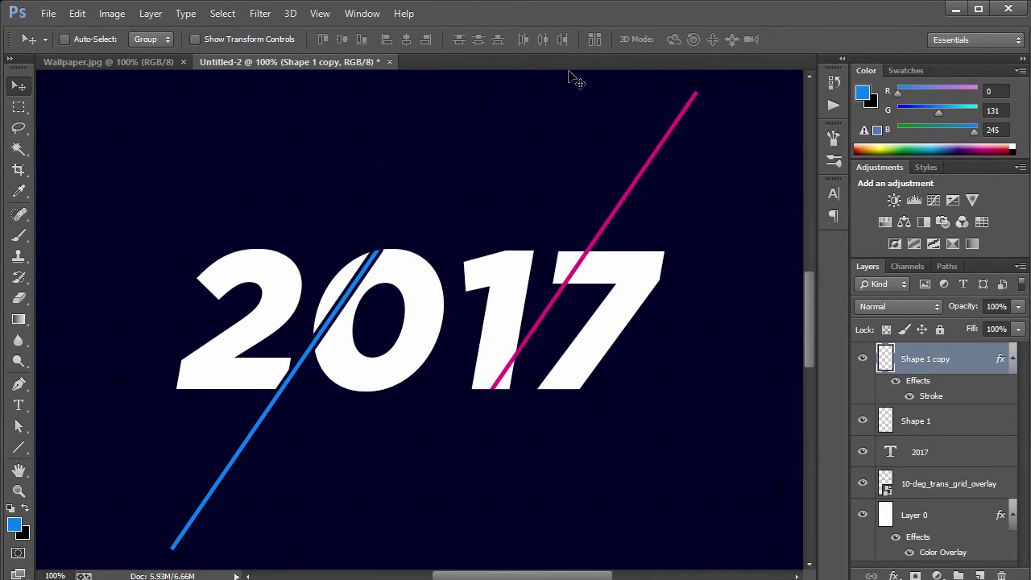
Step: Copy the layer style of Shape 1 copy onto the magenta line layer, Shape 1, and compare the result with Wallpaper.jpg
left_click(160, 63)
left_click(270, 63)
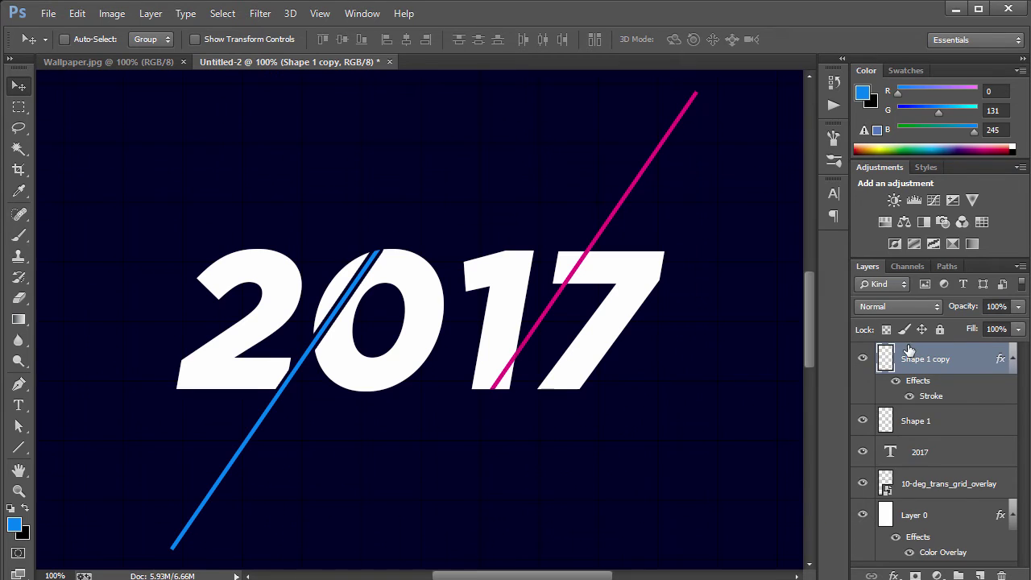
right_click(965, 356)
left_click(729, 345)
left_click(970, 429)
right_click(970, 429)
left_click(690, 364)
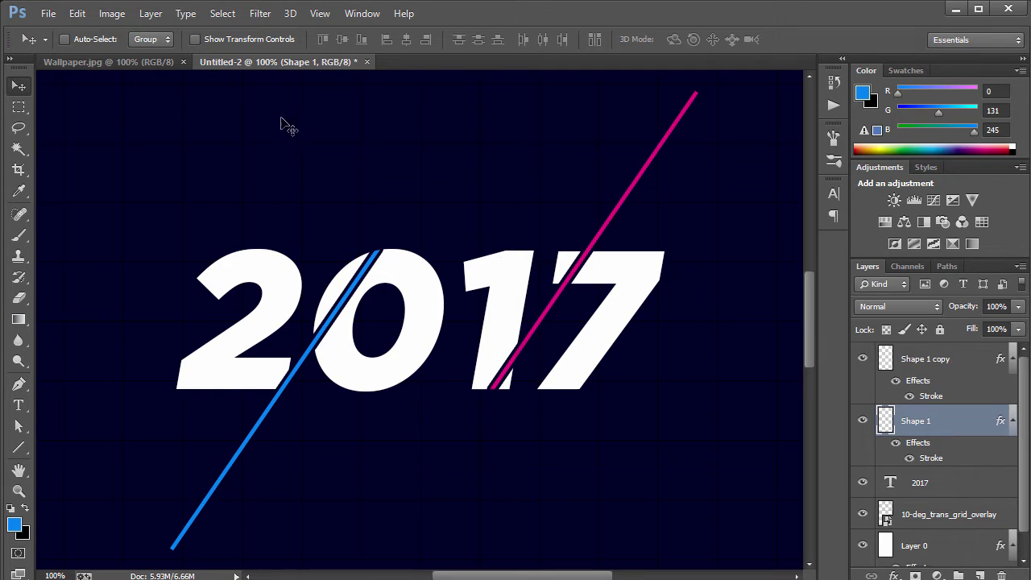
left_click(150, 65)
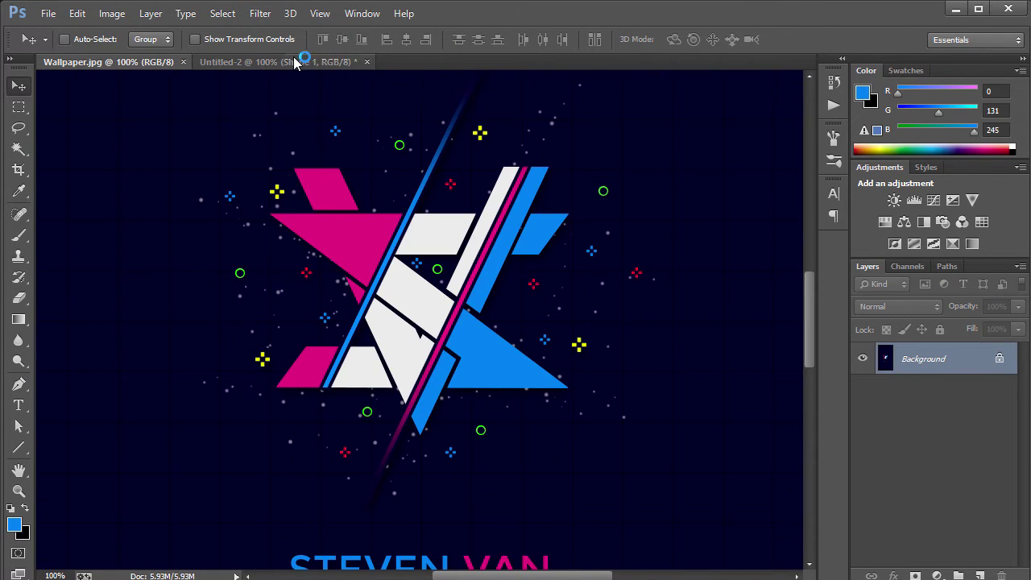
left_click(286, 62)
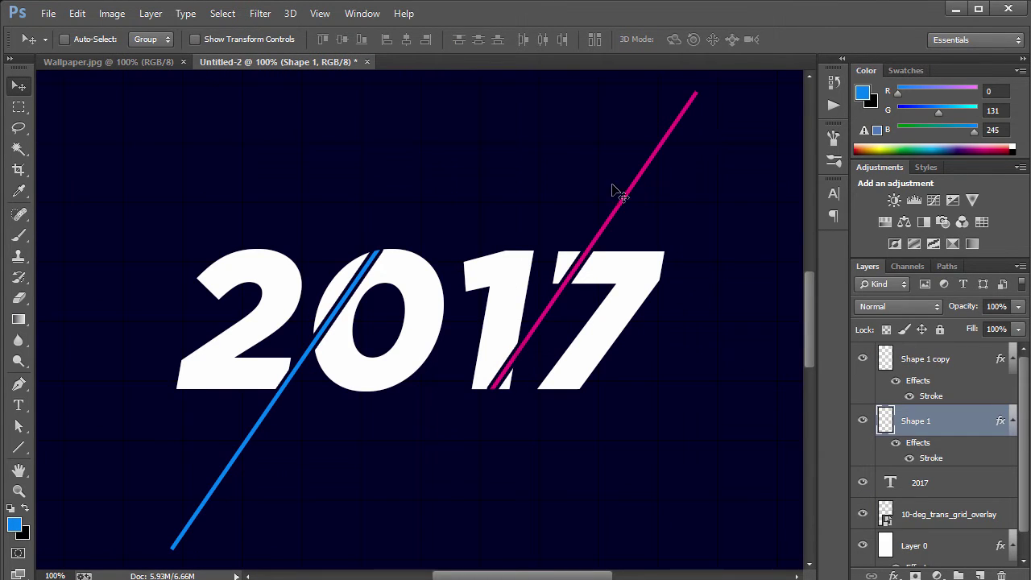
Step: Fade out the magenta line's upper end and the blue line's lower end with a soft 500 px eraser
key("e")
left_click(85, 39)
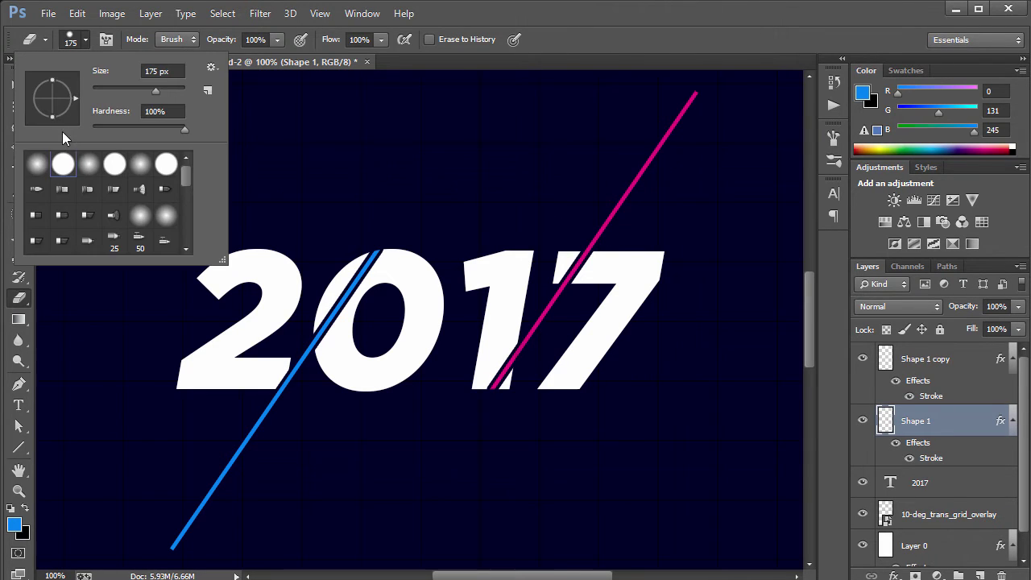
left_click(477, 140)
key("bracketright")
key("bracketright")
key("bracketright")
key("bracketright")
key("bracketright")
key("ctrl+minus")
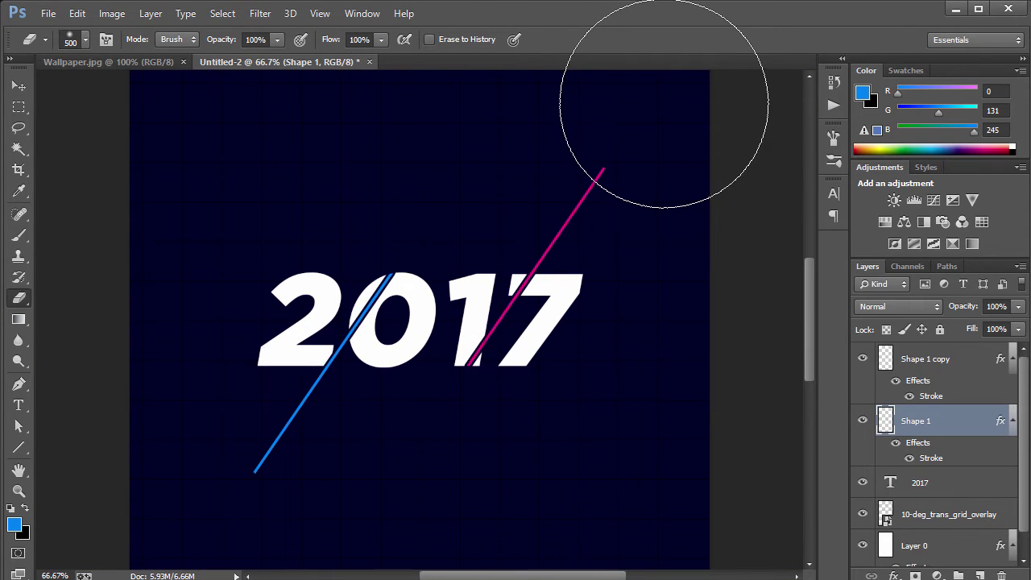
mouse_move(663, 35)
left_mouse_down()
mouse_move(628, 85)
mouse_move(632, 100)
mouse_move(585, 104)
mouse_move(622, 91)
left_mouse_up()
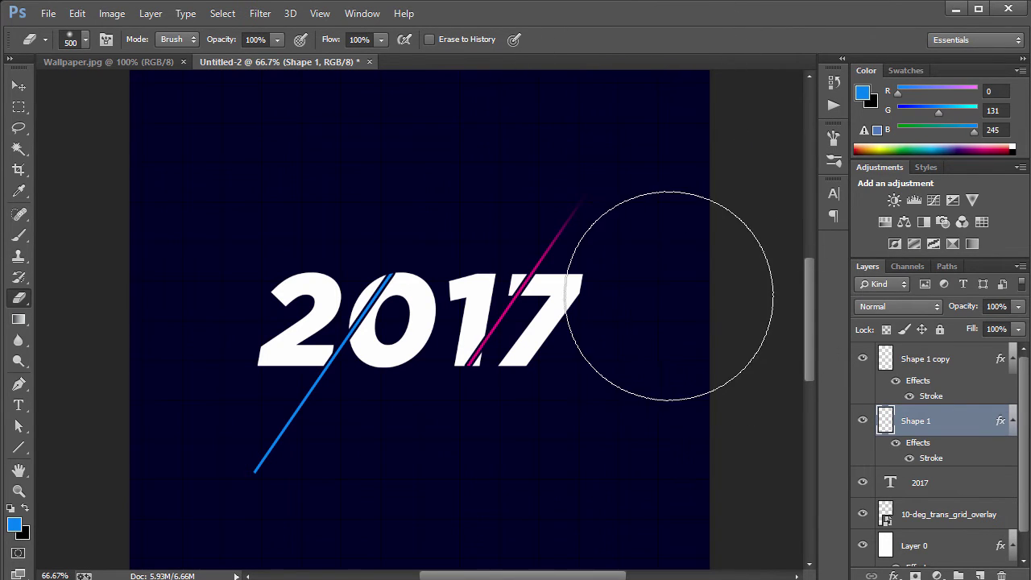
left_click(959, 364)
mouse_move(292, 473)
left_mouse_down()
mouse_move(215, 537)
mouse_move(234, 521)
mouse_move(217, 521)
mouse_move(240, 509)
mouse_move(234, 536)
left_mouse_up()
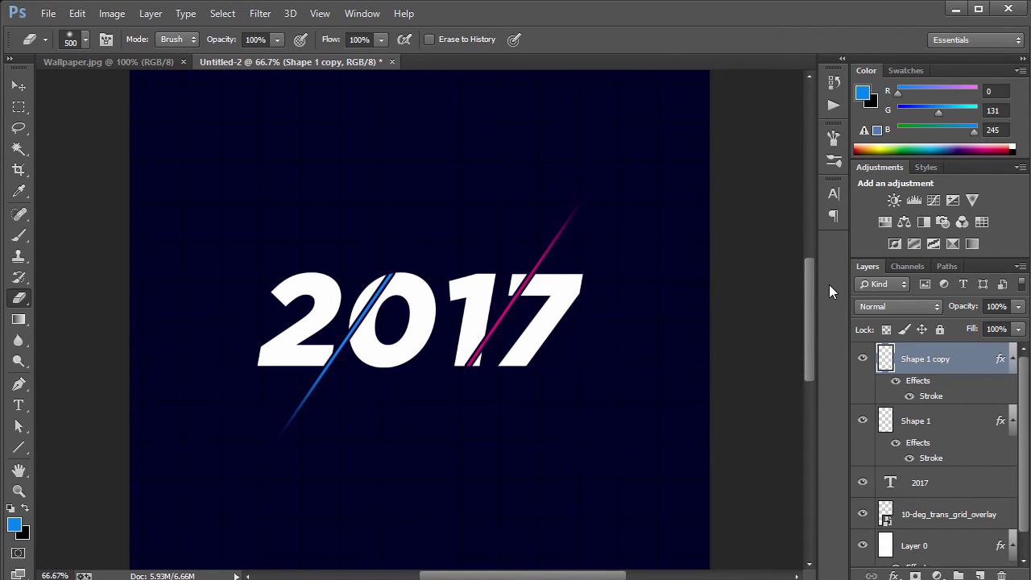
Step: Set the blue line's stroke size to 6 px and widen the magenta line's stroke to match
double_click(972, 367)
left_click(467, 169)
double_click(741, 102)
type("6")
left_click(880, 78)
double_click(982, 424)
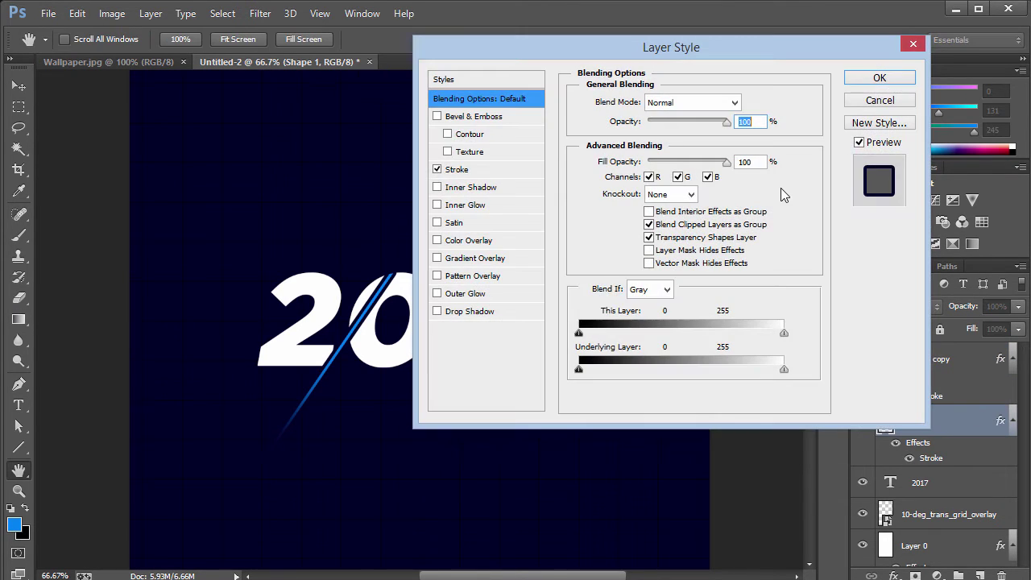
left_click(458, 171)
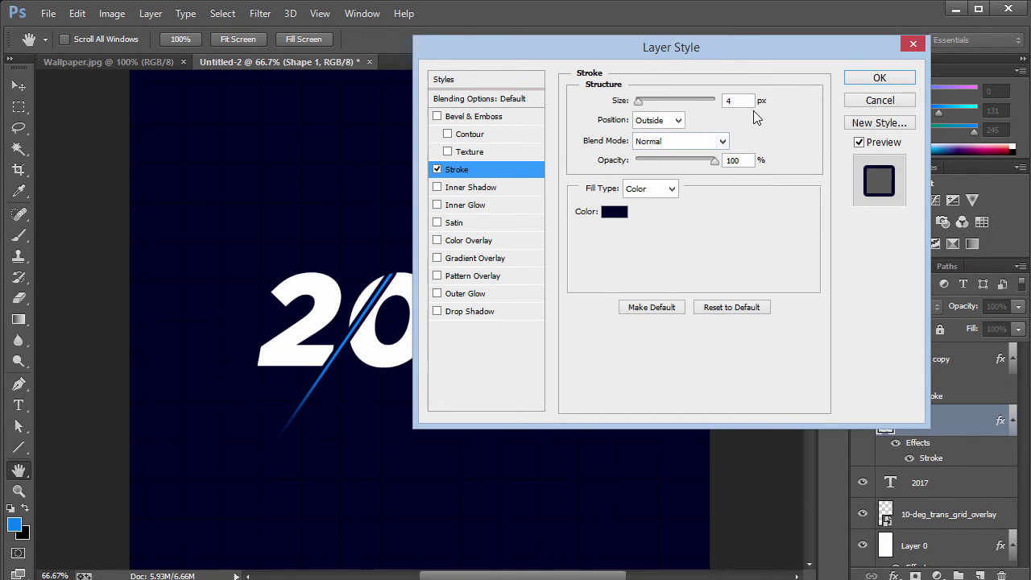
key("Return")
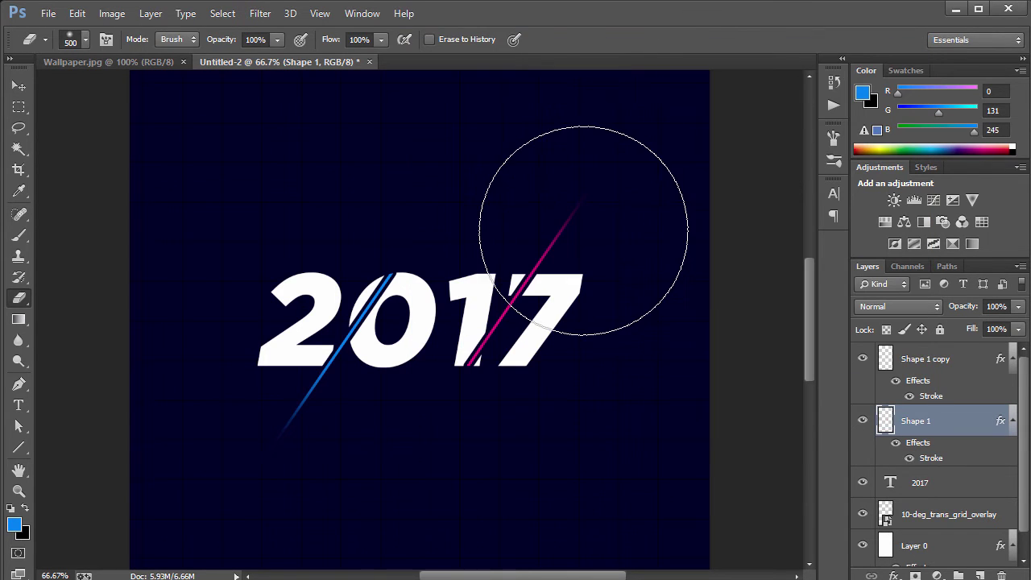
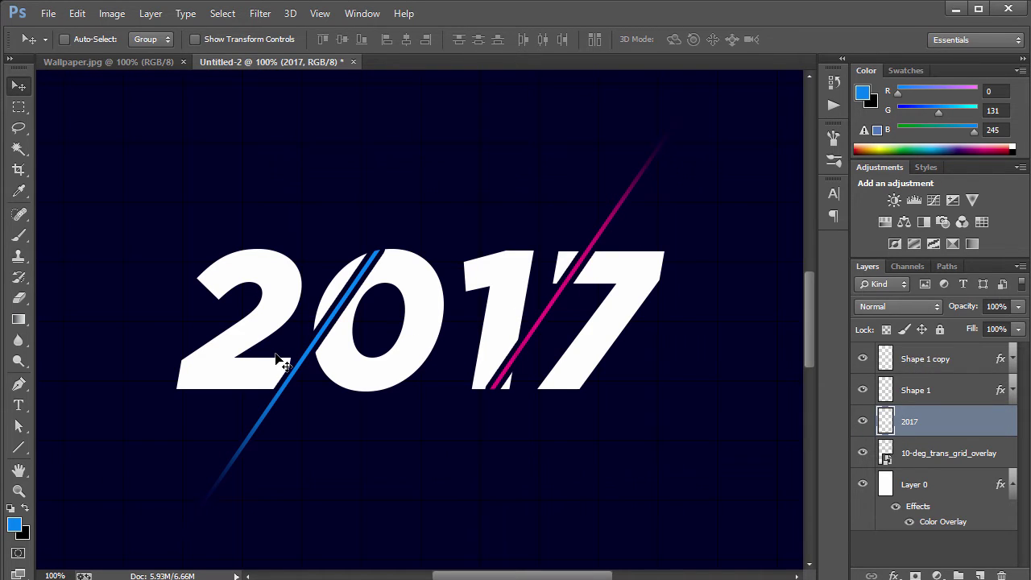
Step: Outline the lettering left of the blue line with a closed Pen path running along that line and convert it to a selection
key("p")
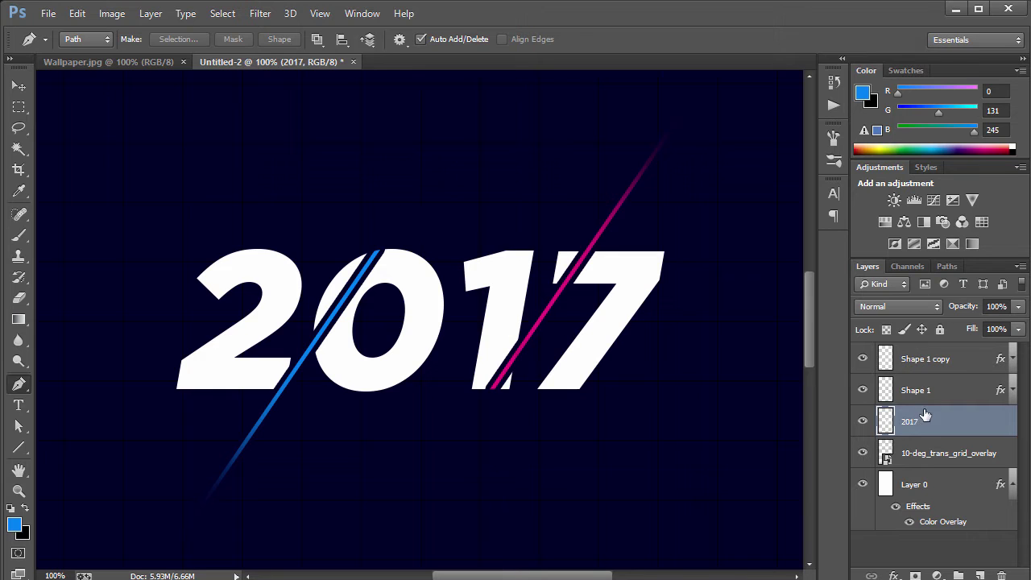
left_click(387, 239)
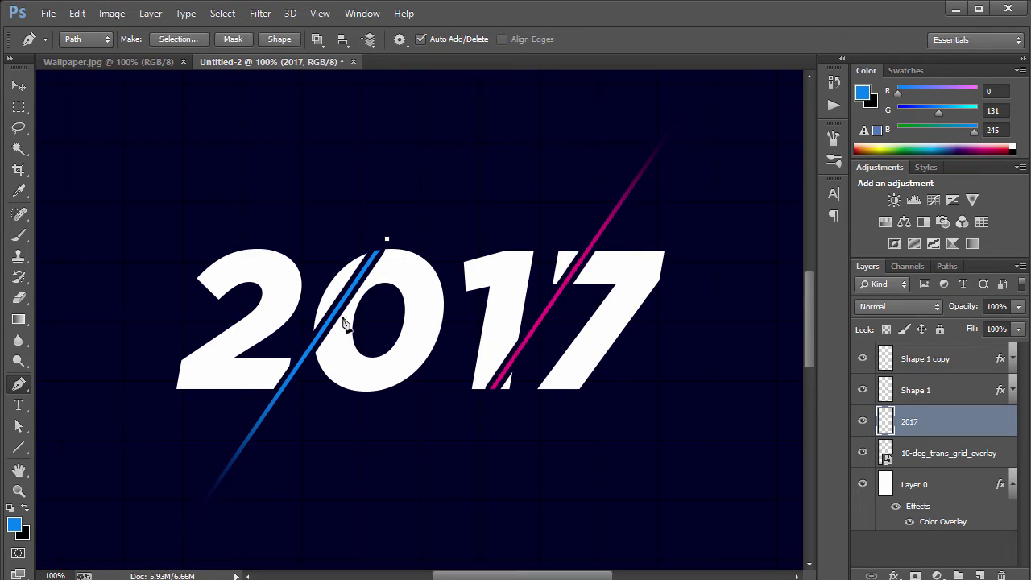
left_click(258, 425)
left_click(103, 428)
left_click(122, 212)
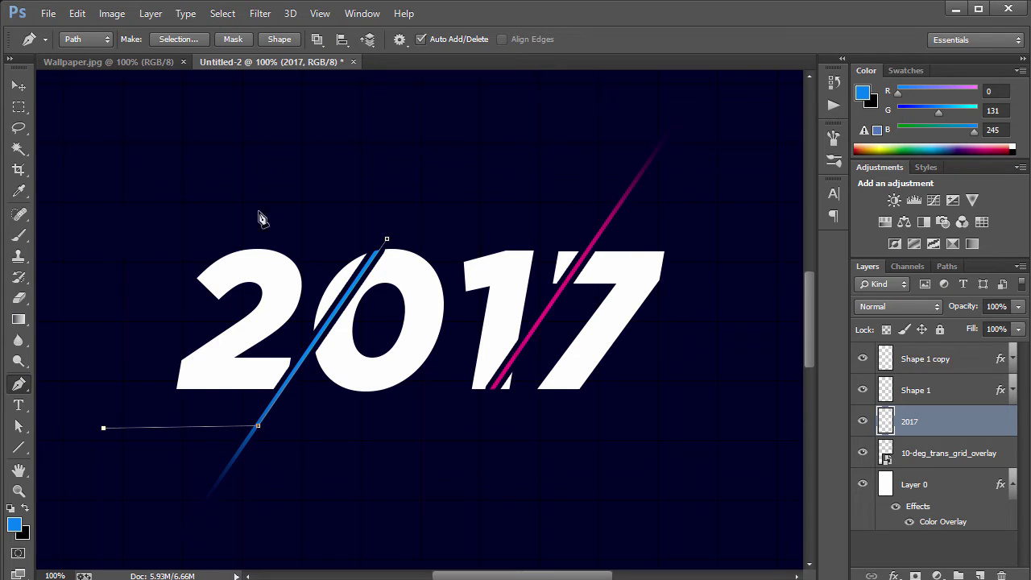
left_click(280, 216)
left_click(387, 239)
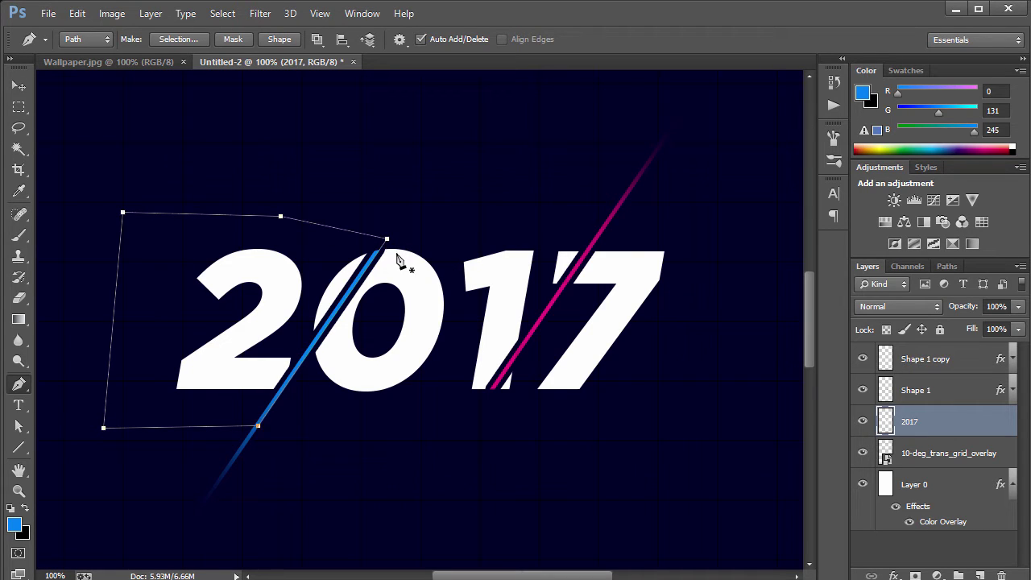
key("ctrl+Return")
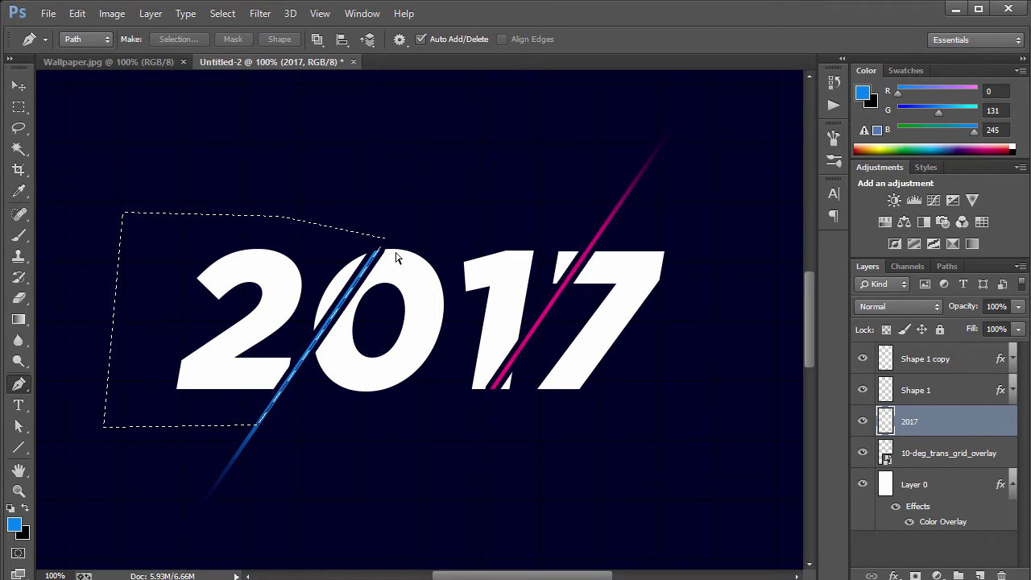
Step: Copy the selected part of the "2017" lettering to a layer of its own and shift it left, away from the blue line
key("ctrl+j")
key("shift+Left")
key("shift+Left")
key("shift+Left")
key("shift+Left")
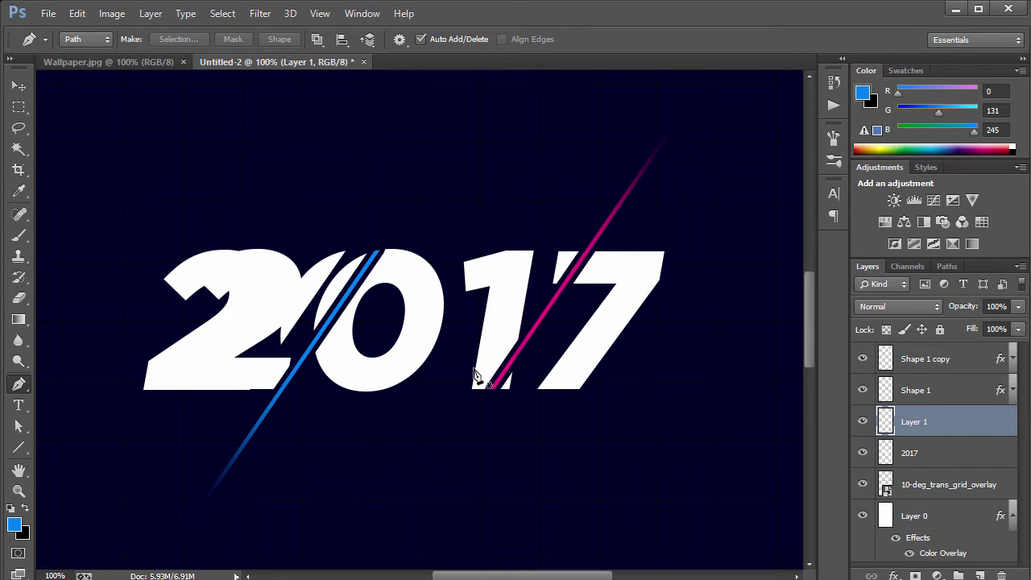
Step: Undo the shift and copy of the lettering's left part, back to the active selection along the blue line
key("ctrl+alt+z")
key("ctrl+alt+z")
key("ctrl+alt+z")
key("ctrl+alt+z")
key("ctrl+alt+z")
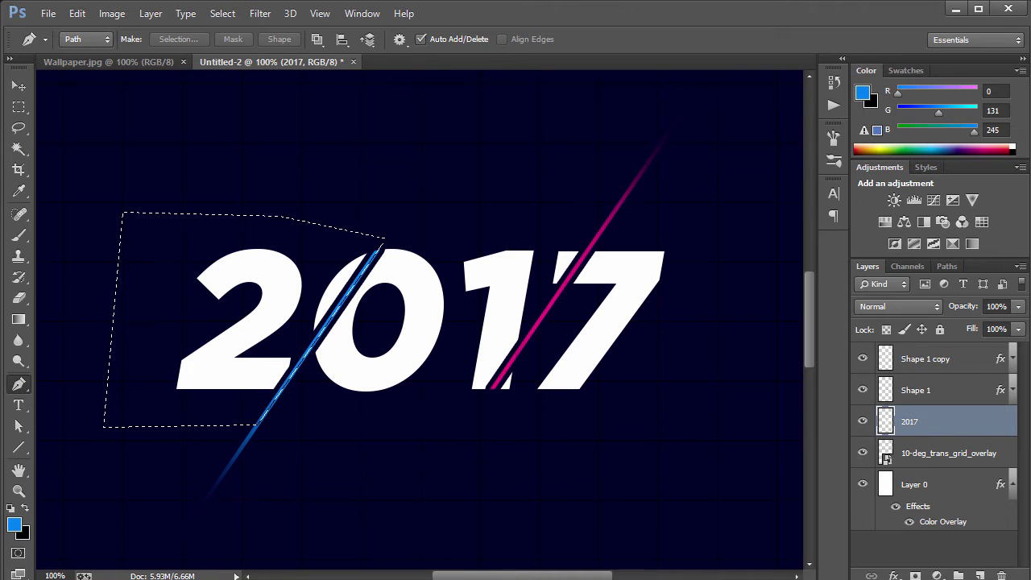
Step: Cut the selected left part out of the "2017" layer and paste it in place on a new layer
left_click(979, 576)
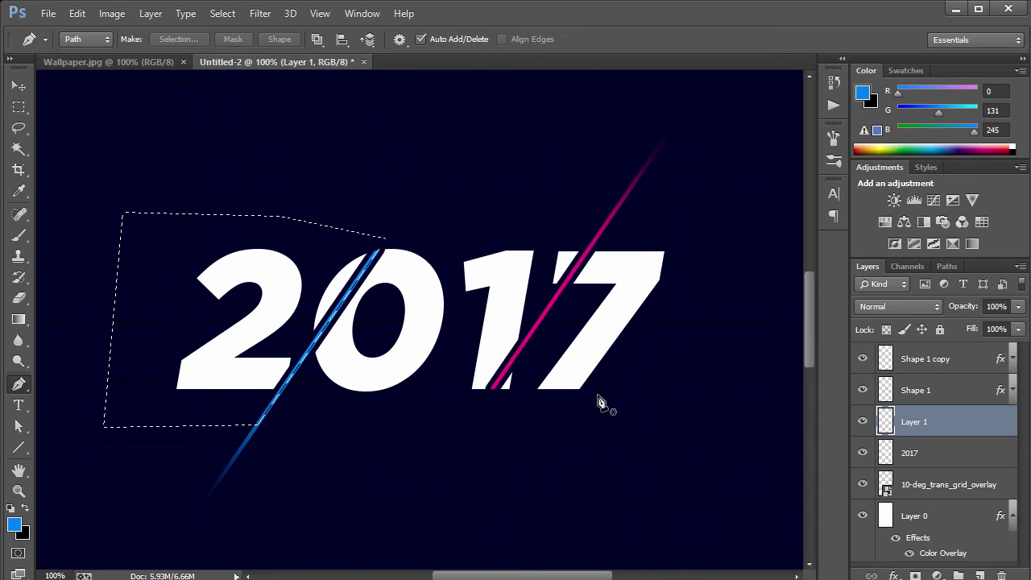
left_click(954, 464)
key("Delete")
key("ctrl+d")
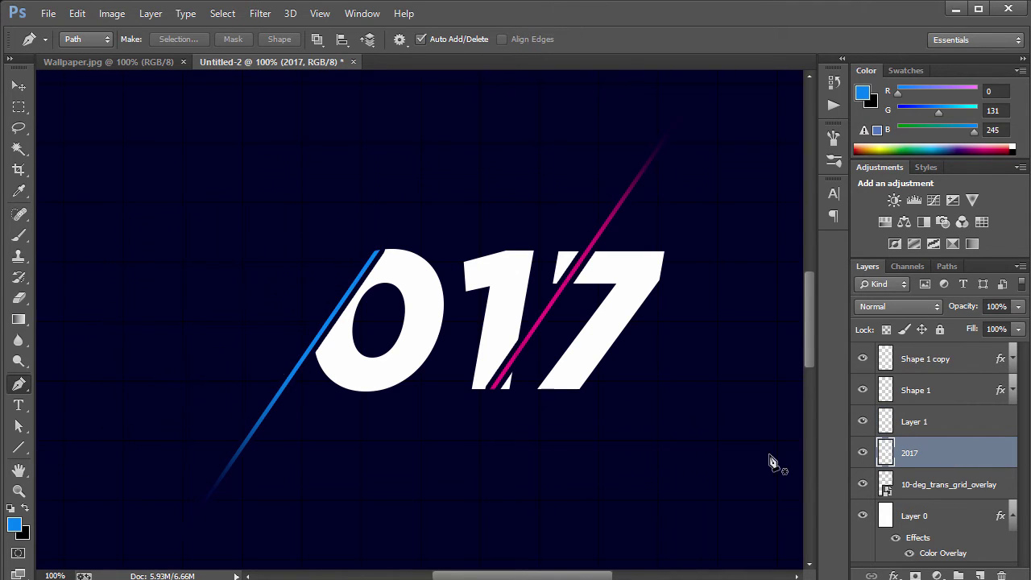
left_click(953, 431)
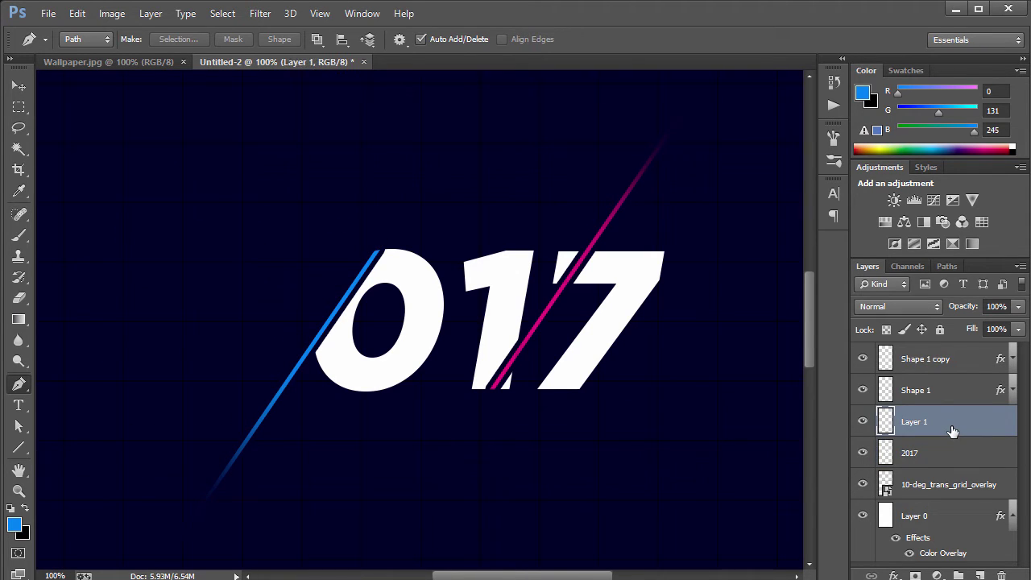
key("ctrl+v")
key("ctrl+z")
key("ctrl+shift+v")
key("ctrl+d")
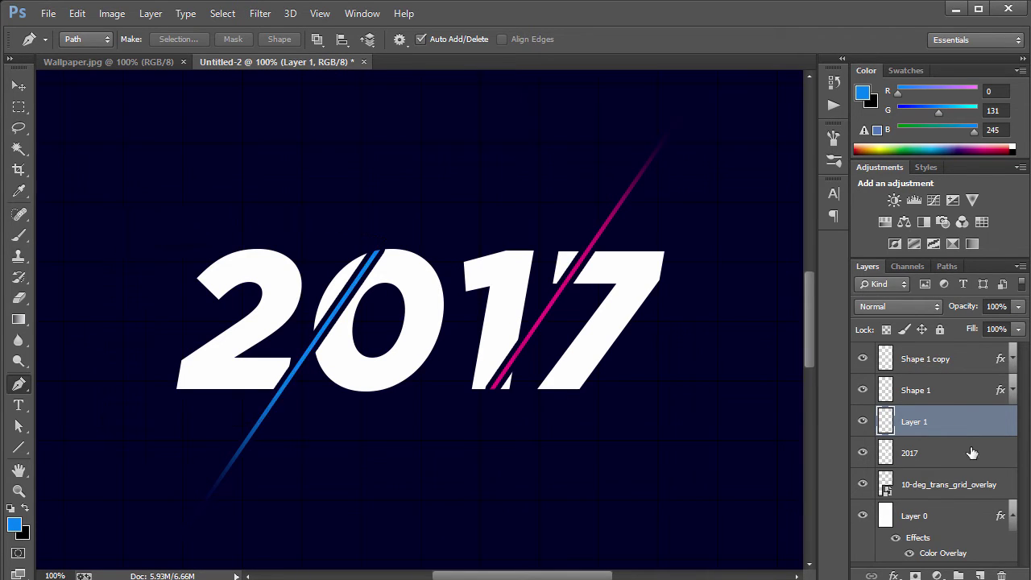
Step: Merge the pasted piece back into the "2017" layer and duplicate that layer twice
key("ctrl+e")
key("ctrl+j")
key("ctrl+j")
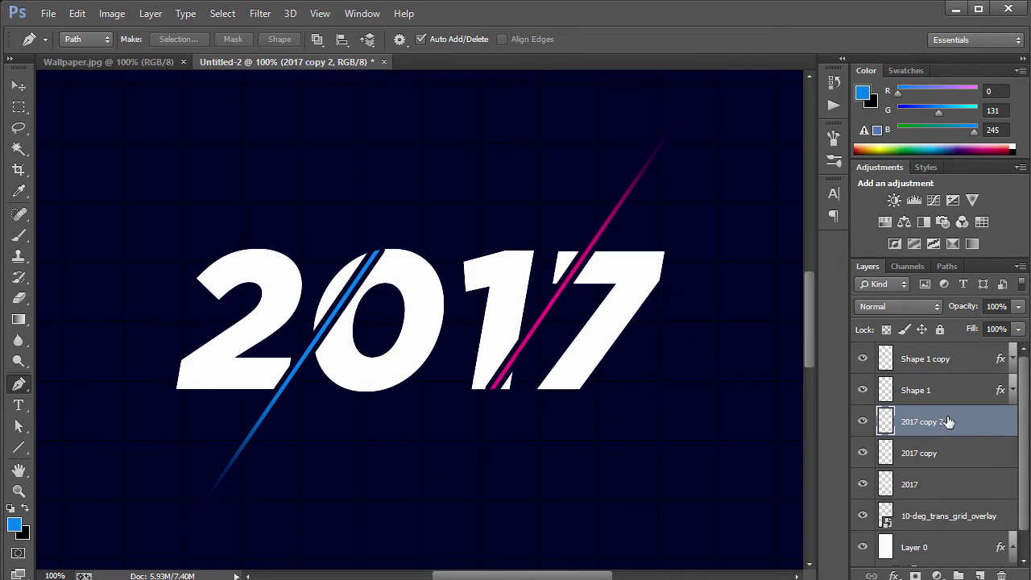
Step: With the two lower lettering layers hidden, delete everything right of the blue line from "2017 copy 2" using a closed Pen path as selection
left_click(863, 485)
left_click(863, 453)
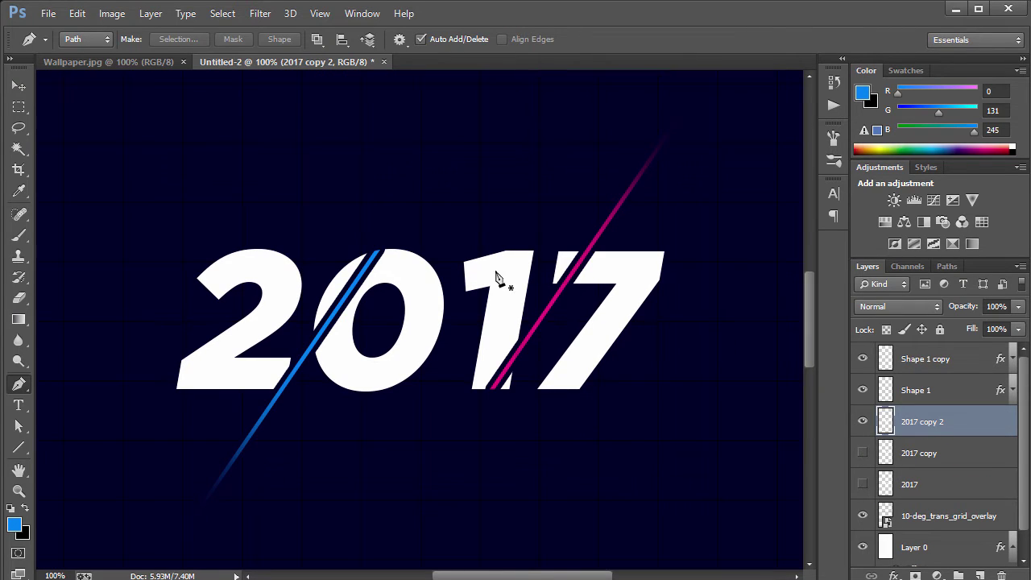
left_click(395, 229)
left_click(271, 406)
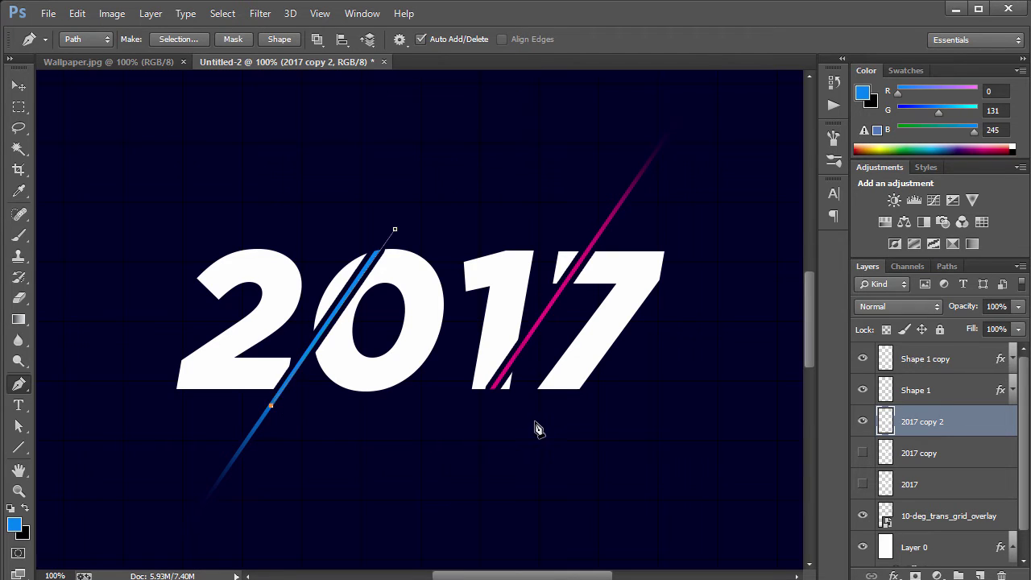
left_click(684, 453)
left_click(732, 229)
left_click(464, 176)
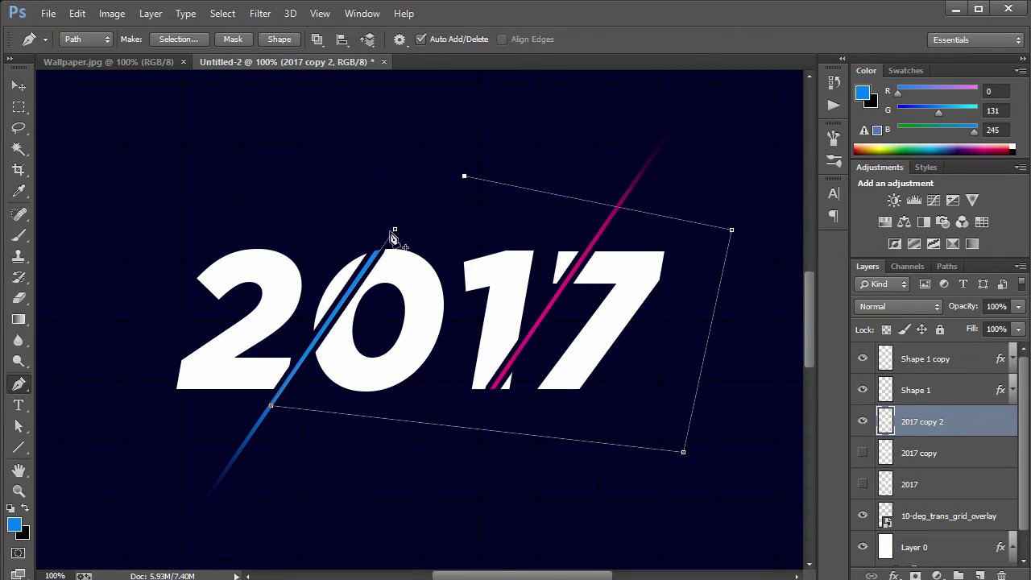
left_click(394, 229)
key("ctrl+Return")
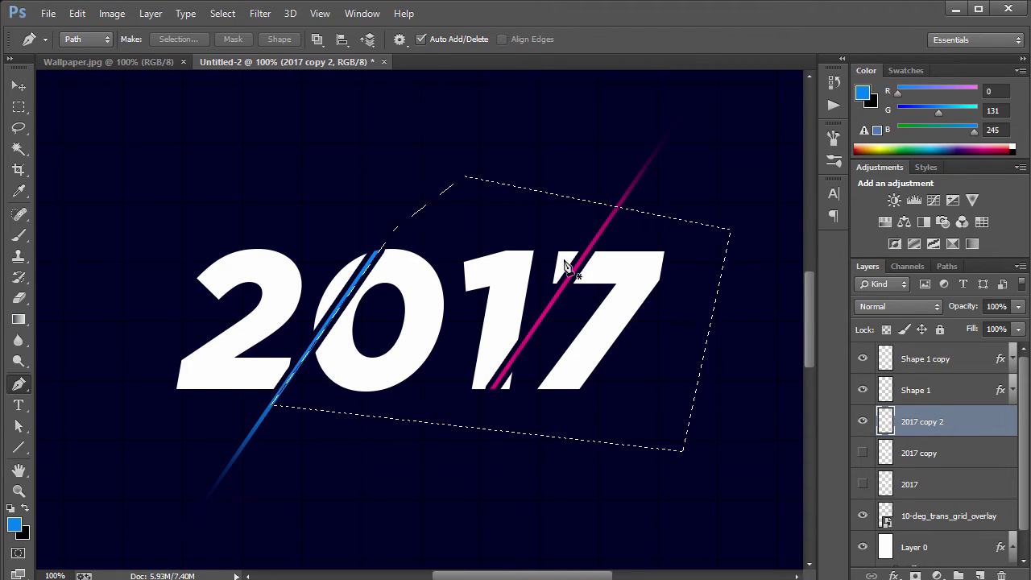
key("Delete")
key("ctrl+d")
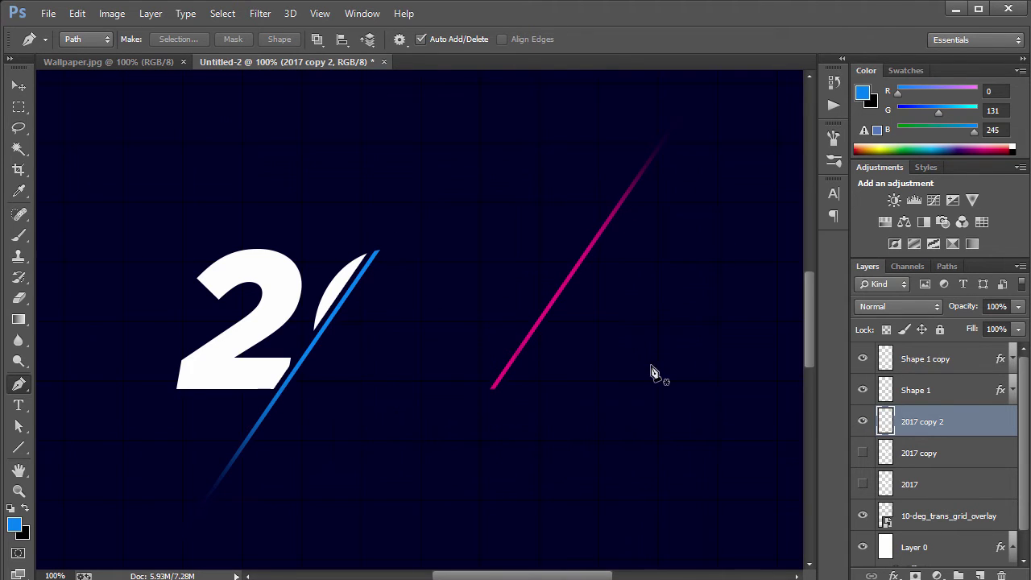
Step: Show only the "2017 copy" lettering and delete its part left of the blue line using a closed Pen path as selection
left_click(863, 454)
left_click(863, 422)
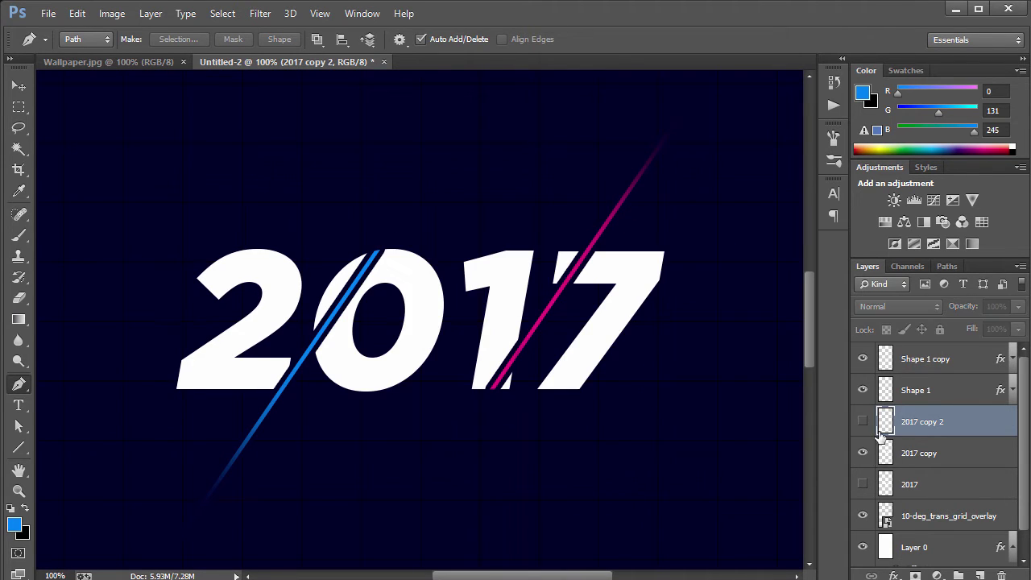
left_click(890, 453)
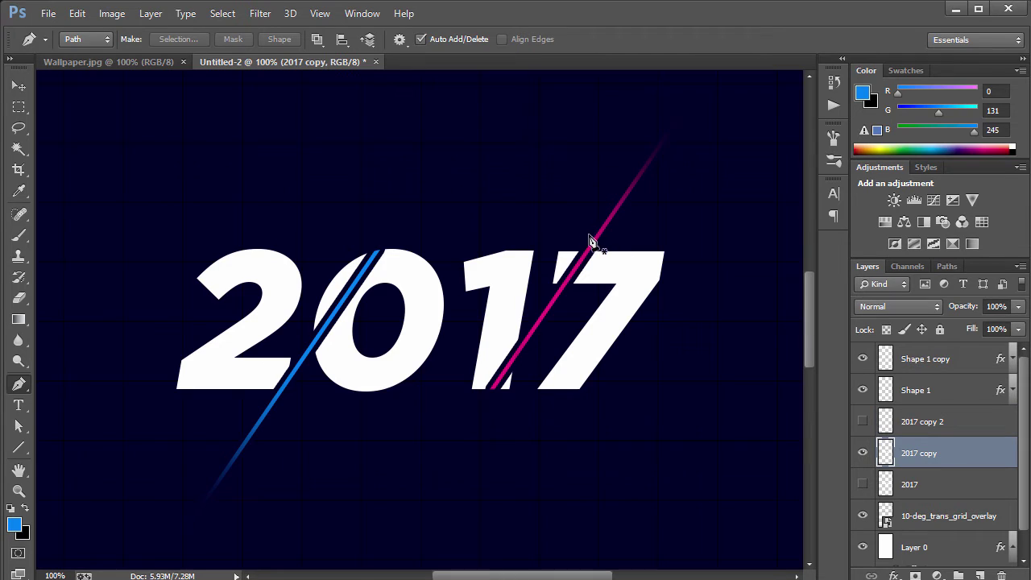
left_click(381, 243)
left_click(276, 400)
left_click(128, 399)
left_click(117, 209)
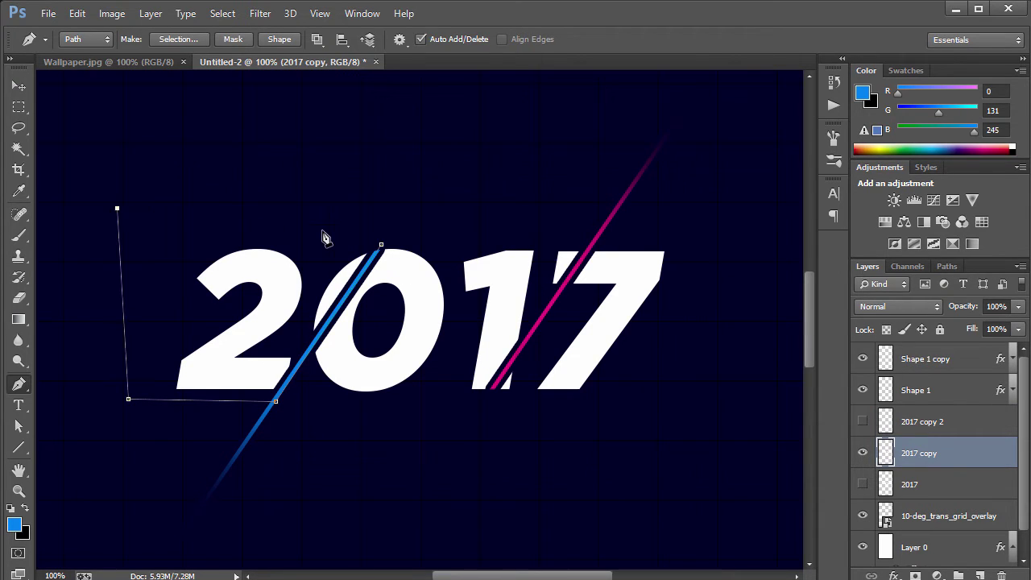
left_click(323, 230)
left_click(381, 244)
key("ctrl+Return")
key("Delete")
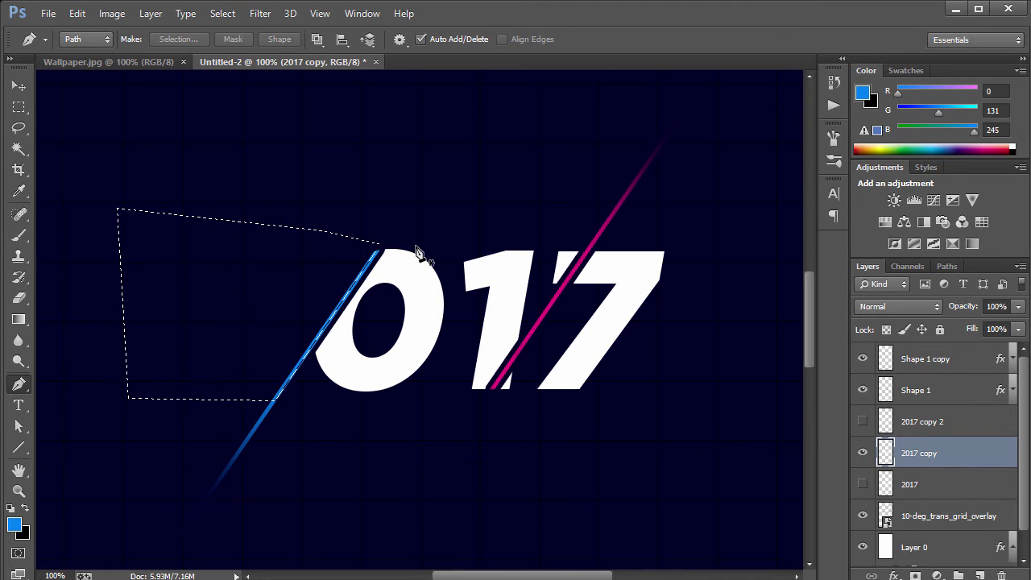
key("ctrl+d")
Step: Delete the part of "2017 copy" right of the magenta line using a closed Pen path as selection
left_click(593, 239)
left_click(478, 406)
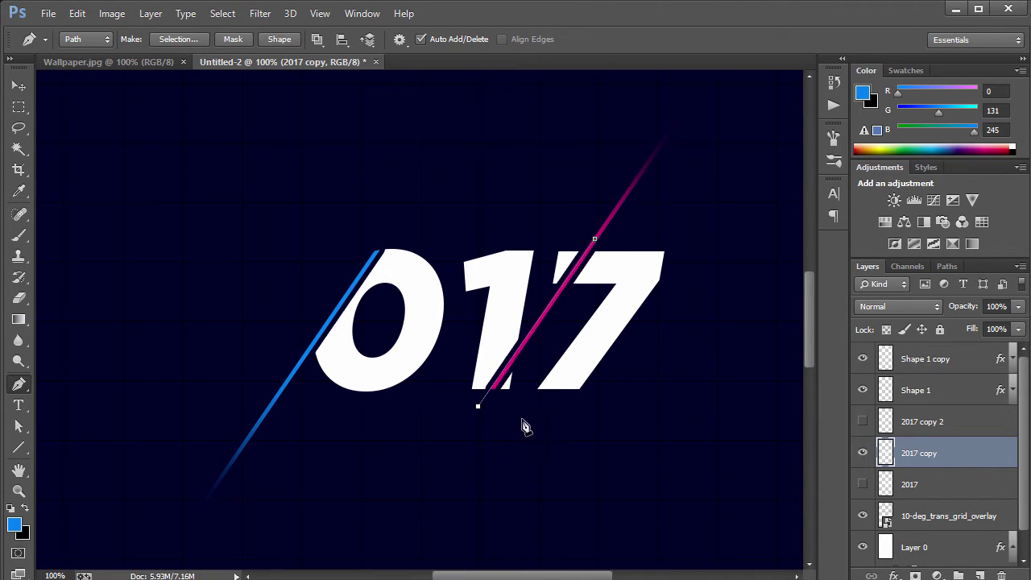
left_click(621, 428)
left_click(722, 203)
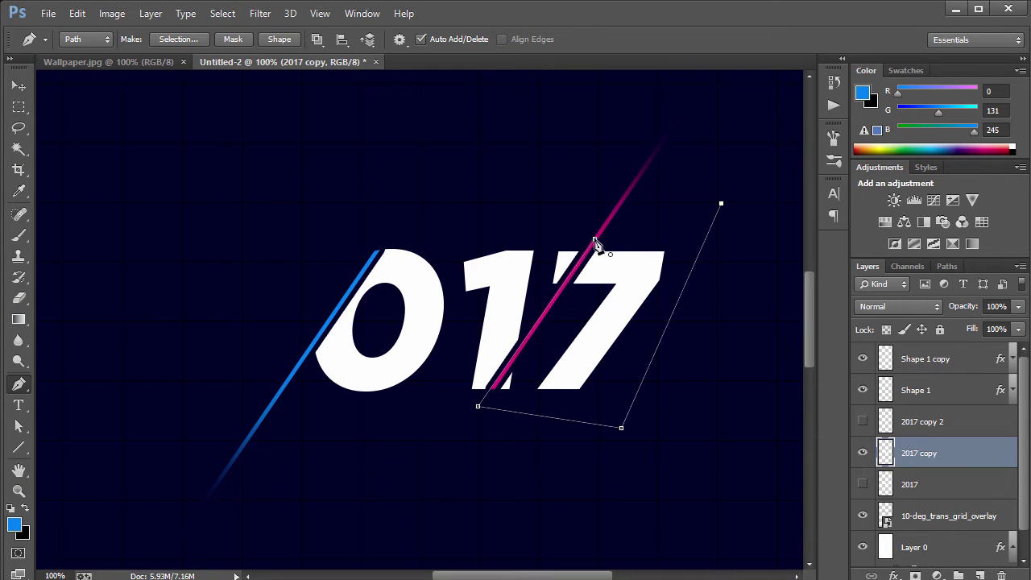
left_click(594, 238)
key("ctrl+Return")
key("Delete")
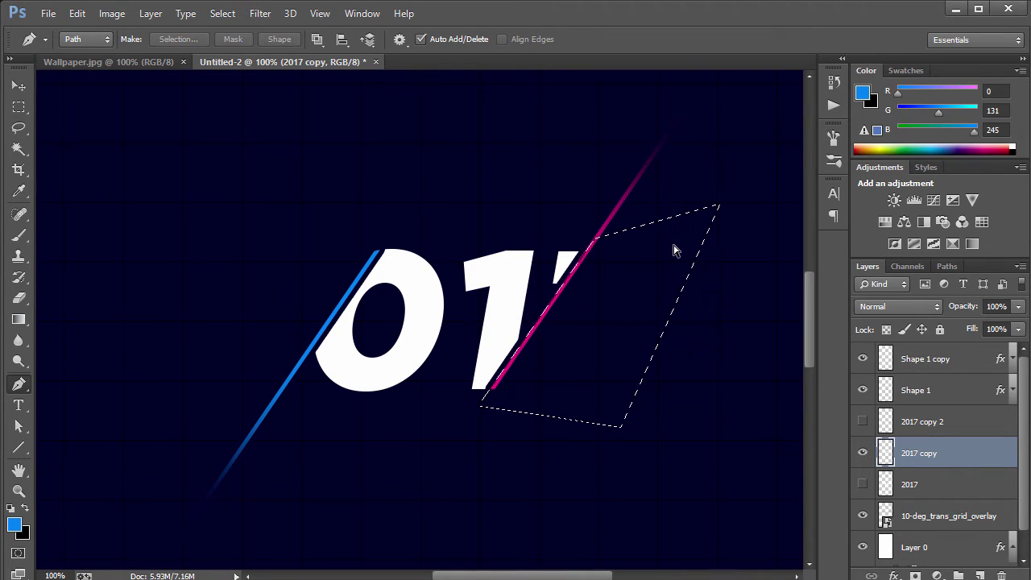
key("ctrl+d")
Step: Show only the original "2017" lettering and select everything left of the magenta line with a closed Pen path
left_click(863, 453)
left_click(863, 485)
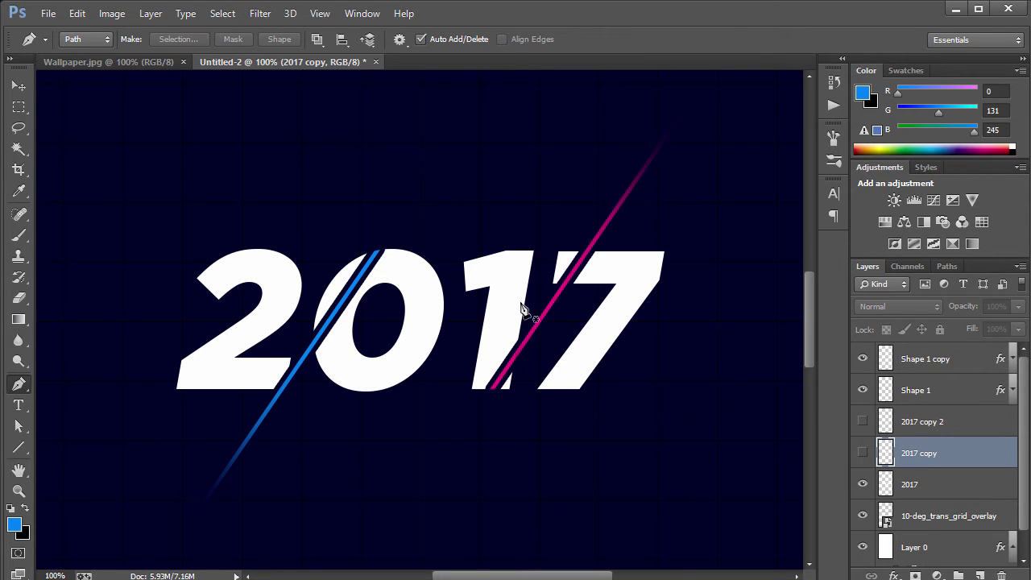
left_click(595, 242)
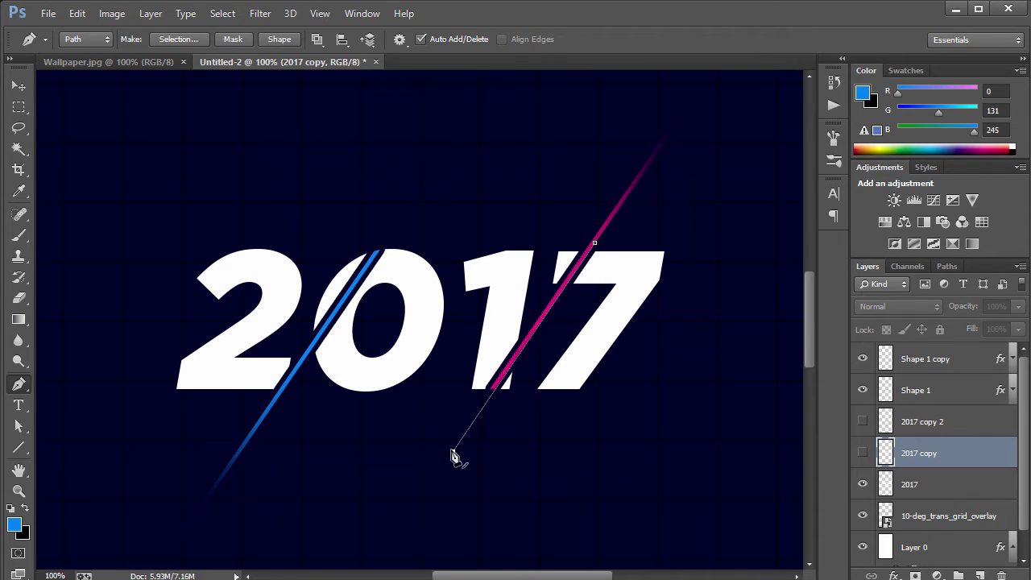
left_click(450, 452)
left_click(134, 436)
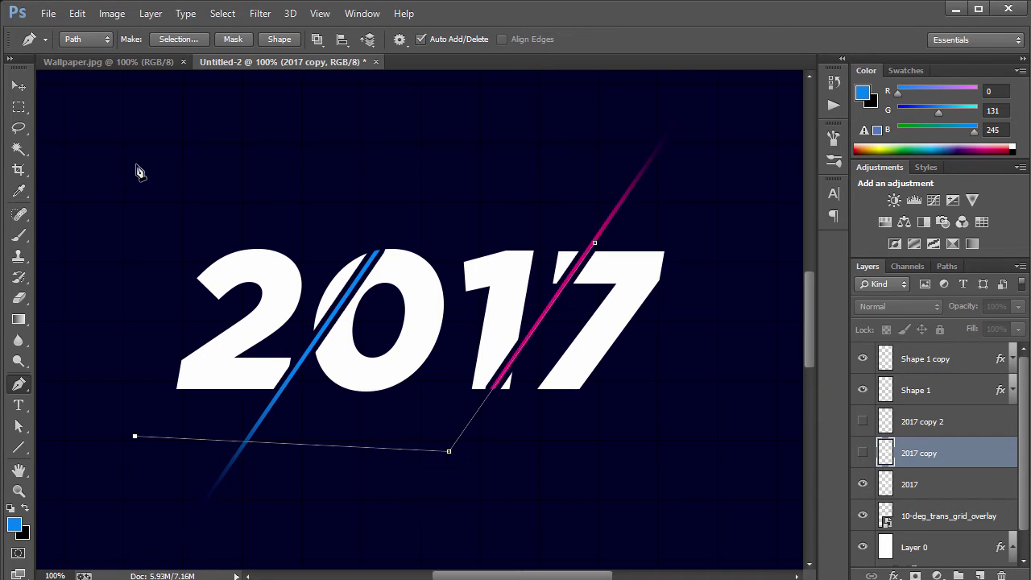
left_click(135, 165)
left_click(593, 223)
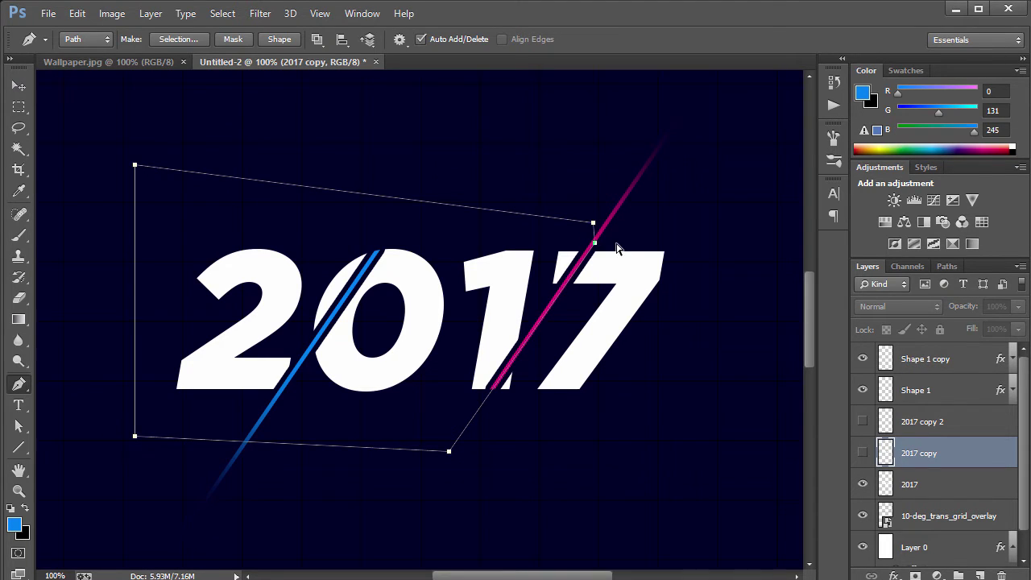
key("ctrl+Return")
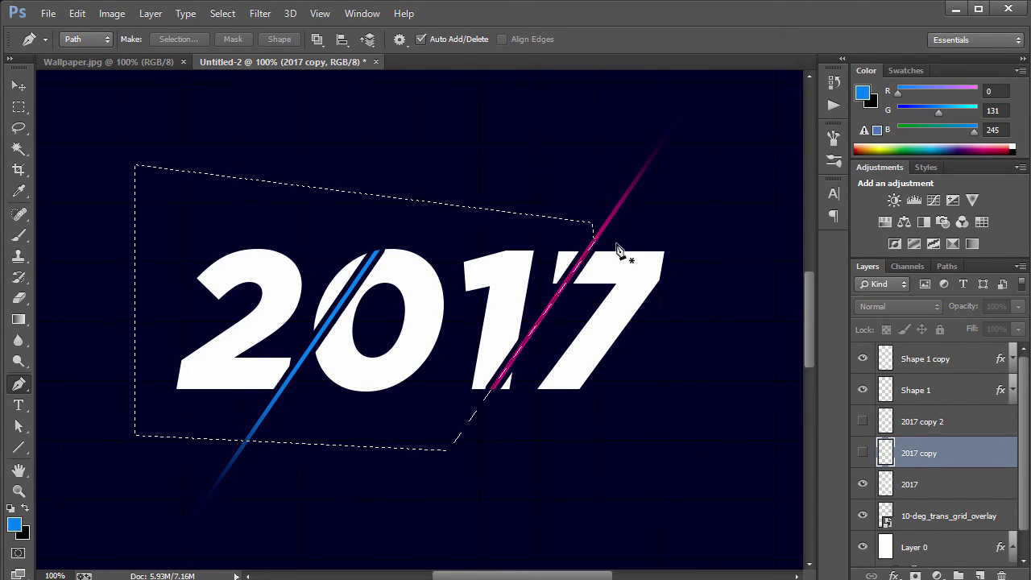
Step: Delete the selected area from the original "2017" layer, leaving only the slice right of the magenta line, and deselect
left_click(949, 484)
key("Delete")
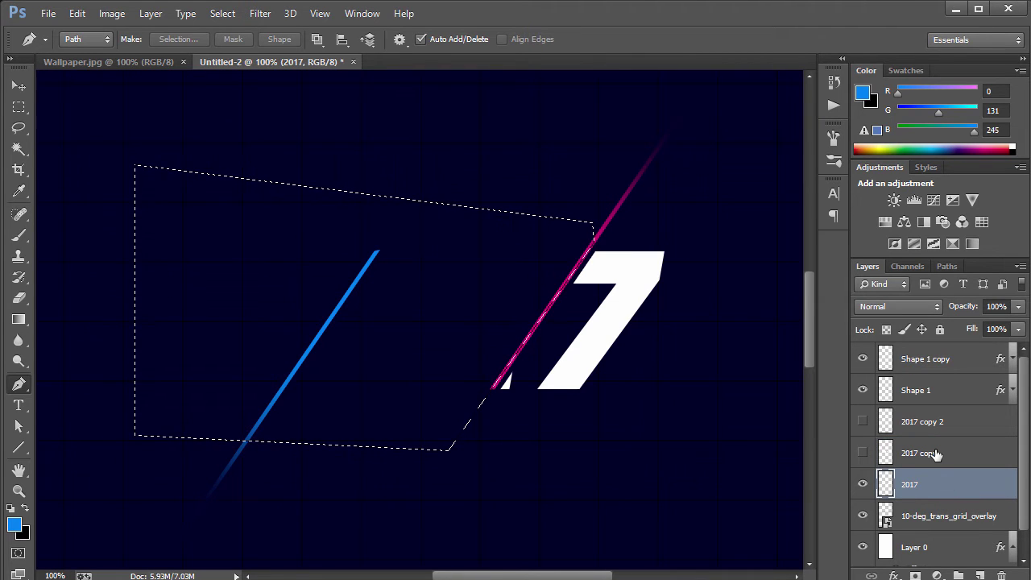
left_click(935, 454)
key("ctrl+z")
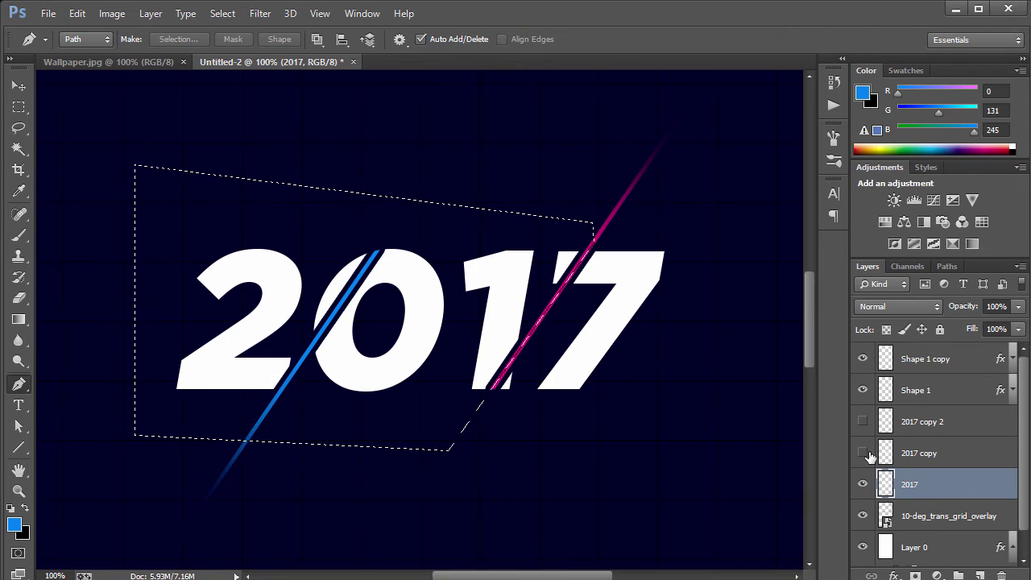
left_click(863, 484)
left_click(863, 454)
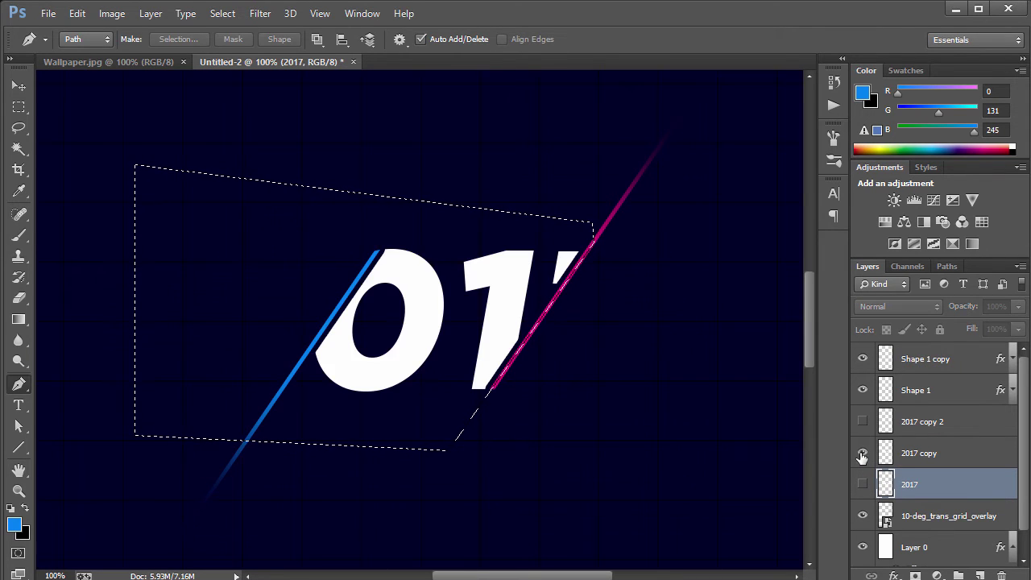
left_click(863, 455)
left_click(863, 483)
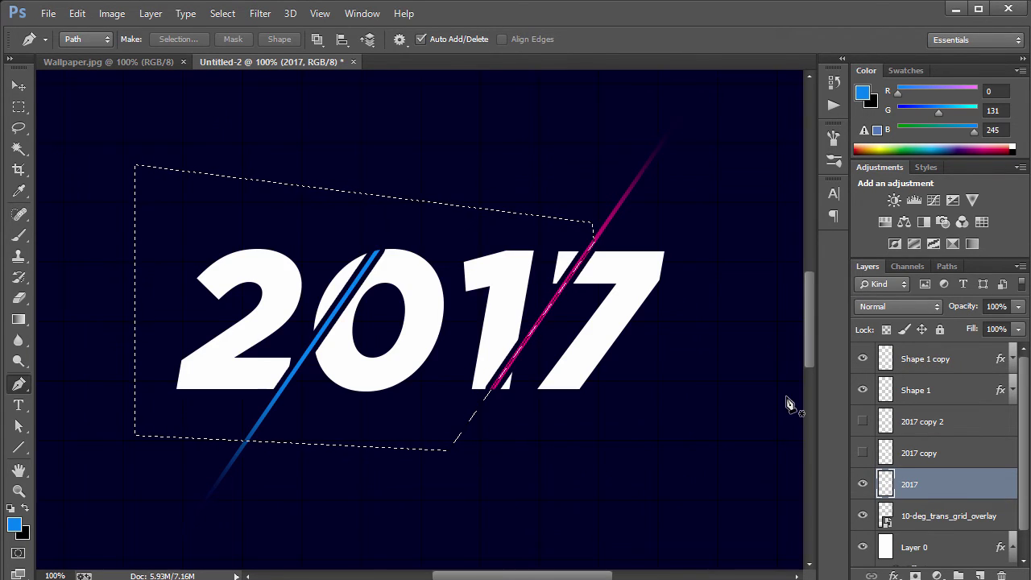
key("Delete")
key("ctrl+d")
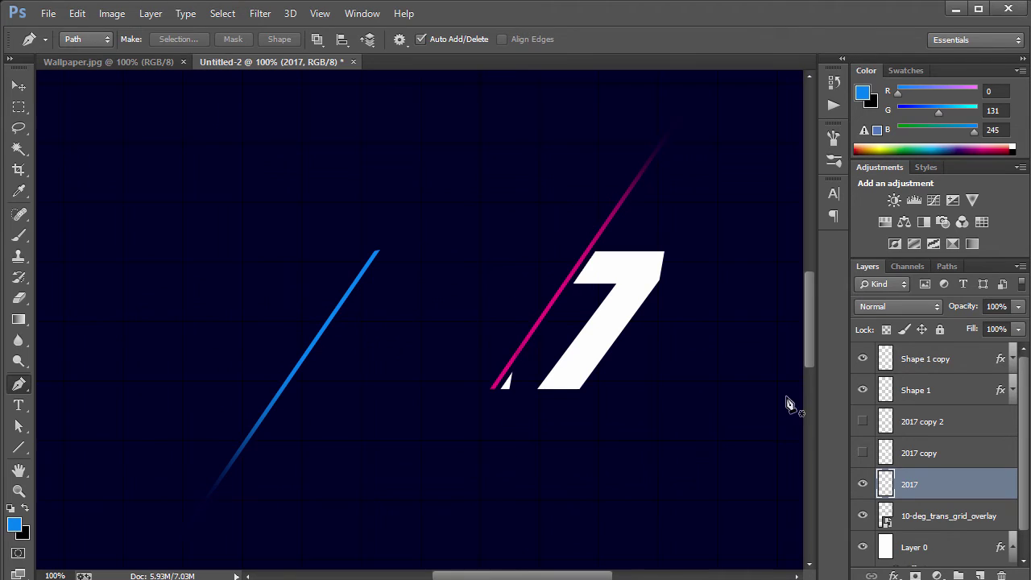
Step: Check the slice layers by toggling their visibility and make all three visible together
left_click(863, 483)
left_click(863, 483)
left_click(863, 454)
left_click(863, 453)
left_click(863, 422)
left_click(863, 454)
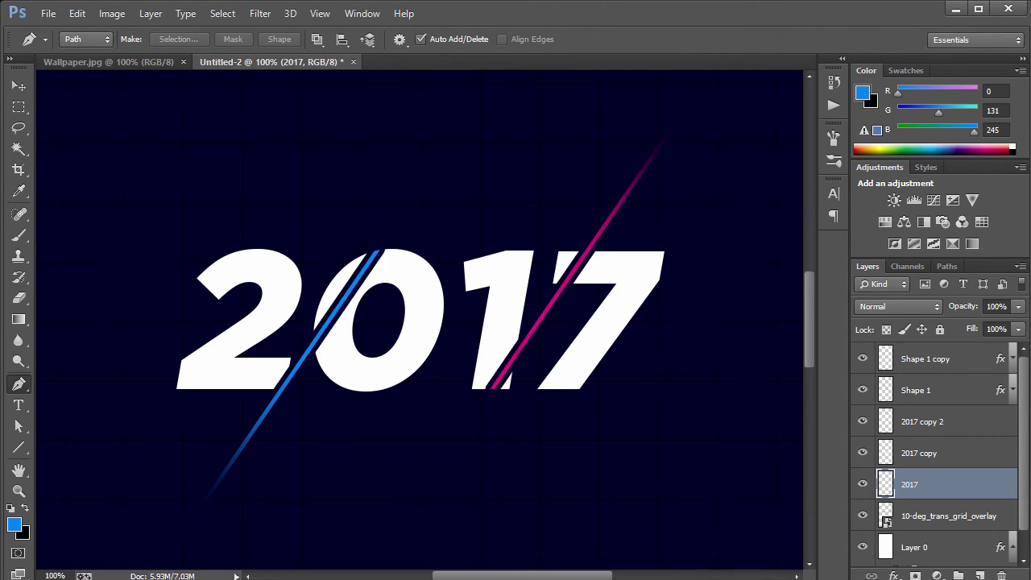
Step: Add a red (#e14521) Color Overlay in Normal mode at 100% opacity to the "2017 copy 2" slice
double_click(975, 423)
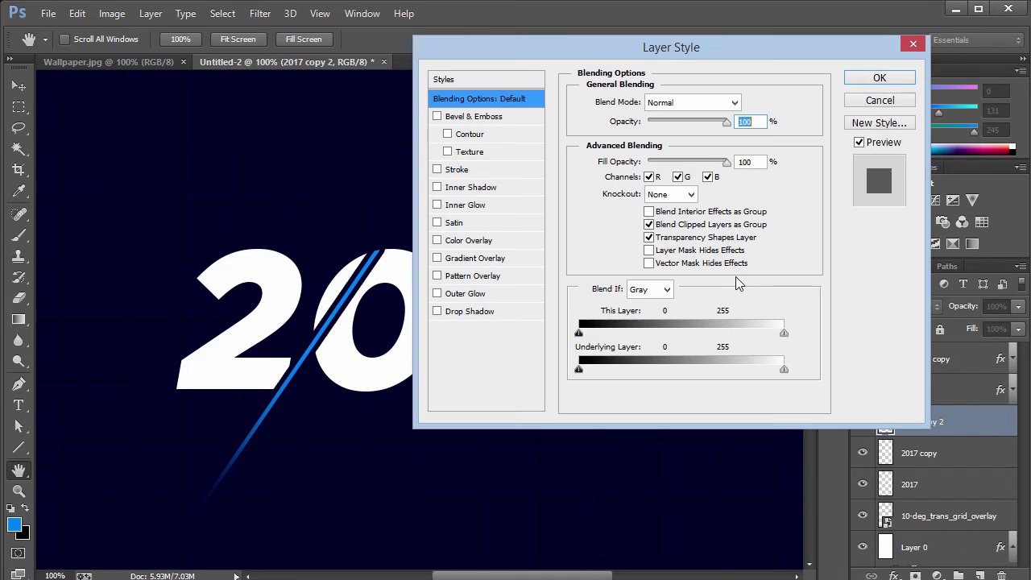
left_click(464, 240)
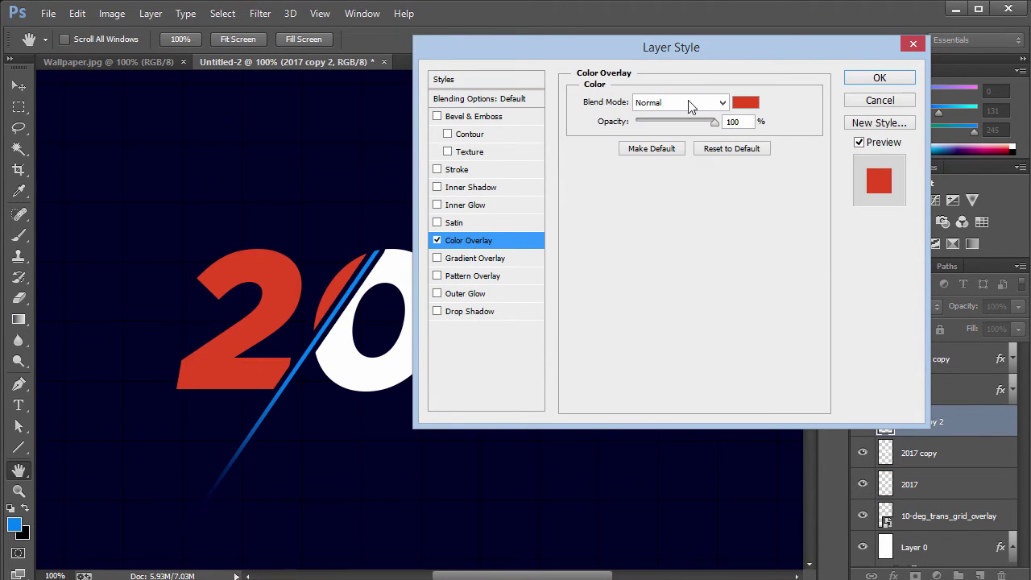
left_click(746, 102)
left_click_drag(422, 213, 716, 200)
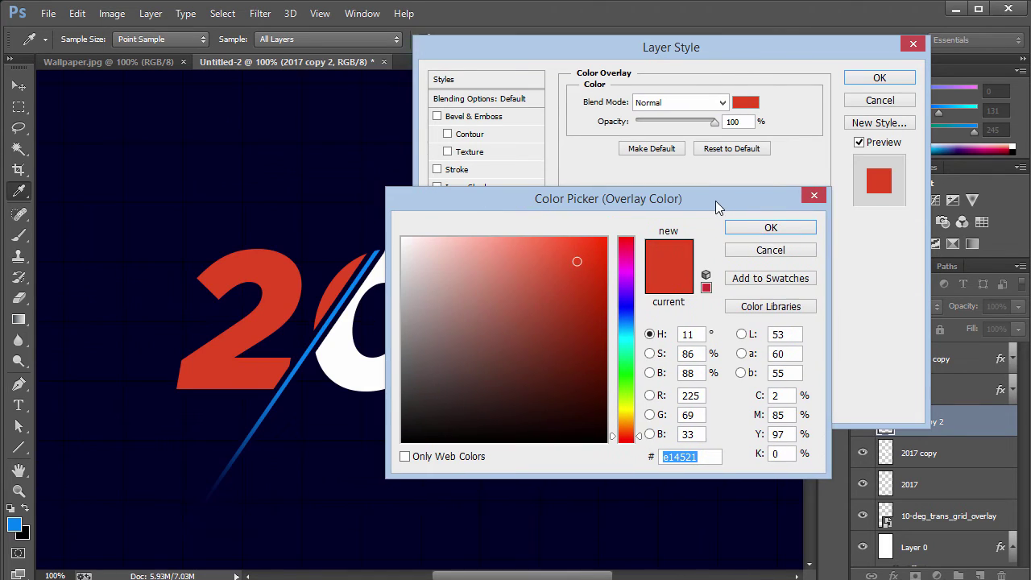
left_click(773, 250)
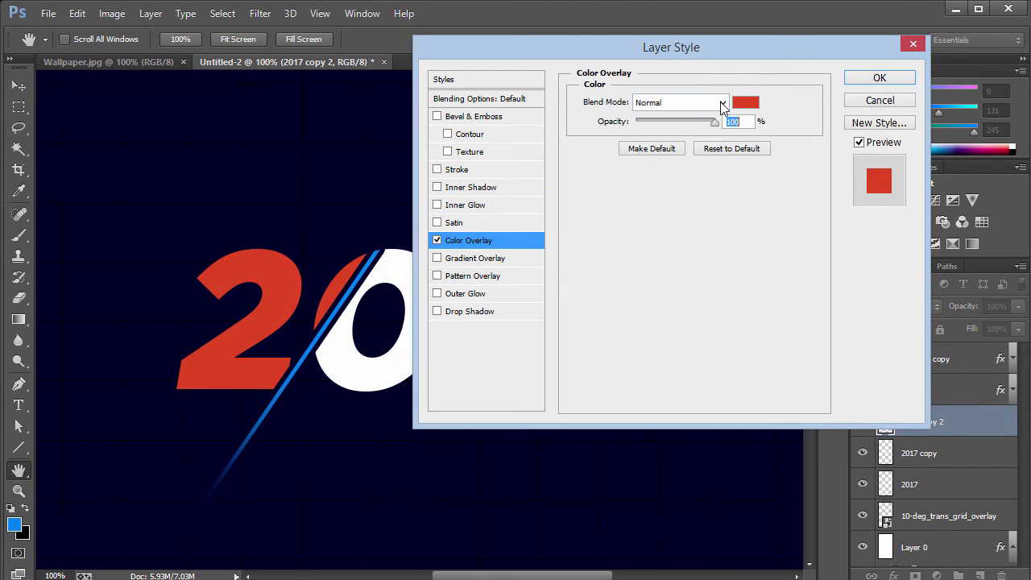
left_click_drag(788, 52, 707, 264)
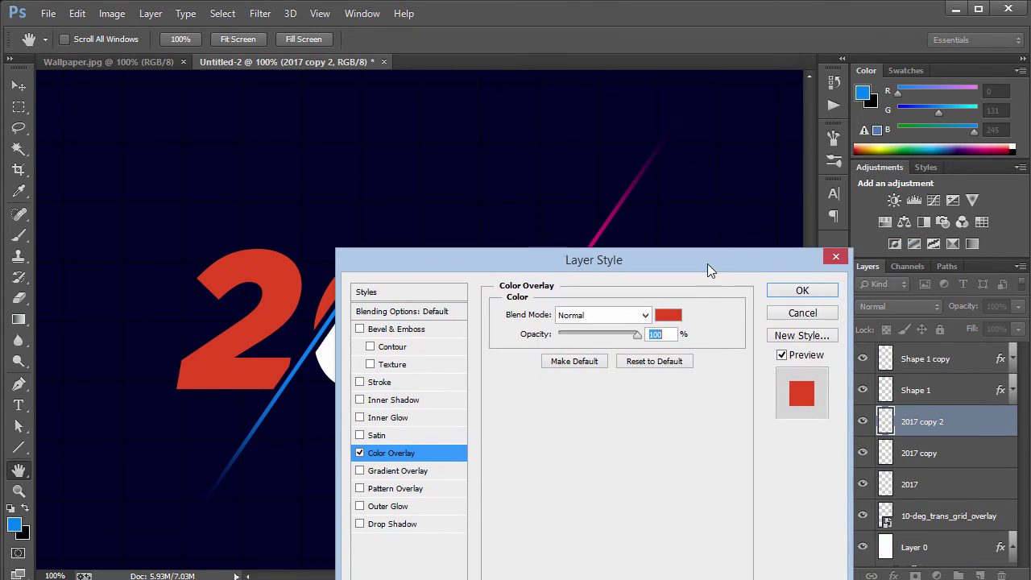
left_click(802, 291)
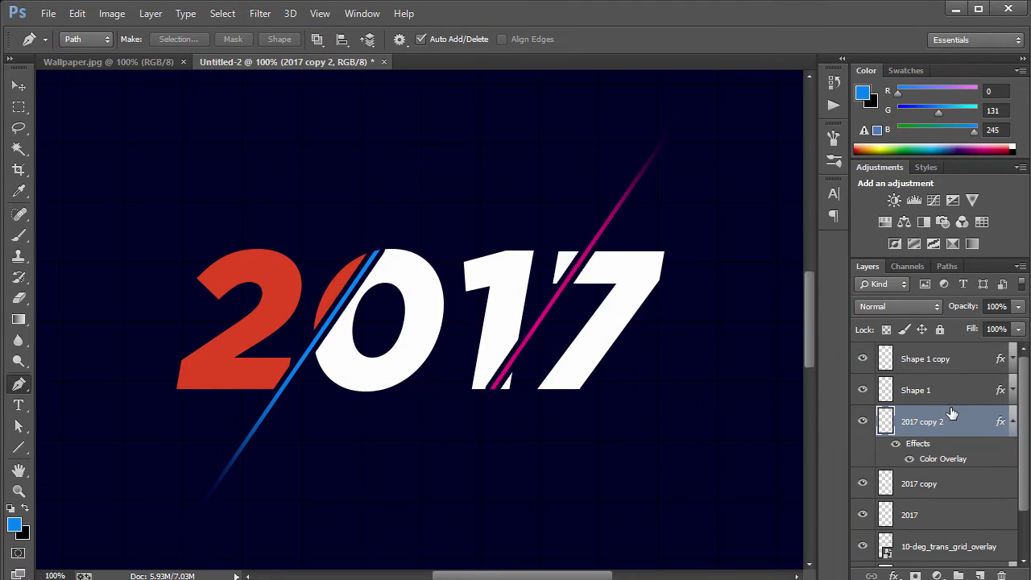
Step: Change the Color Overlay of the "2017 copy 2" slice to magenta #cb0074, sampled from the diagonal magenta line
double_click(945, 415)
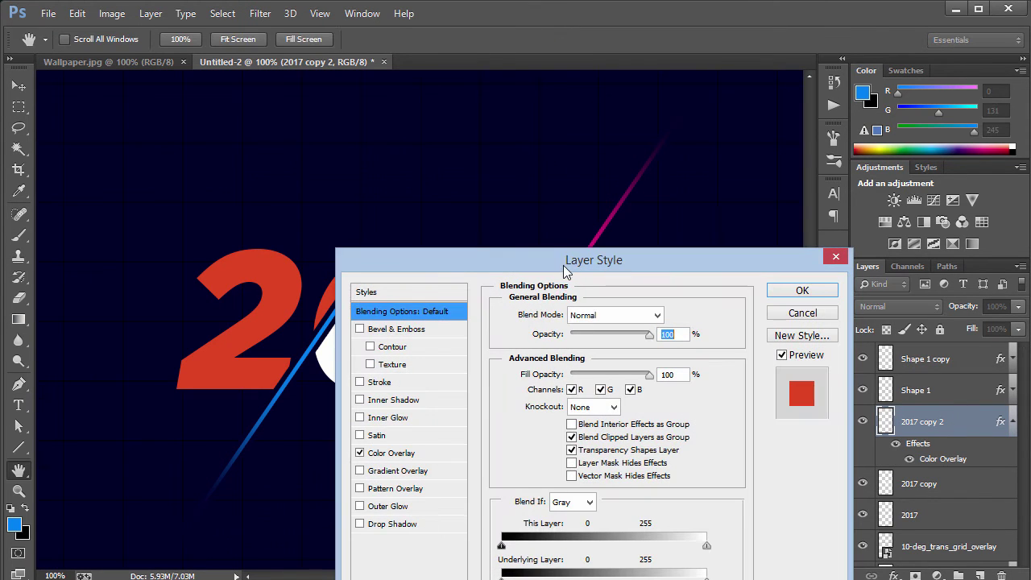
left_click(384, 457)
left_click(671, 311)
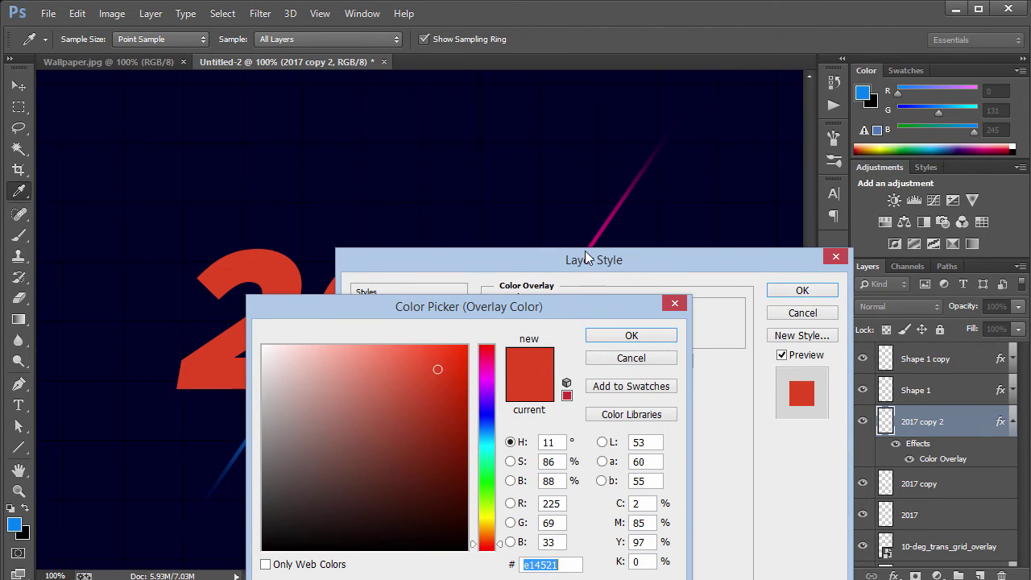
left_click(595, 241)
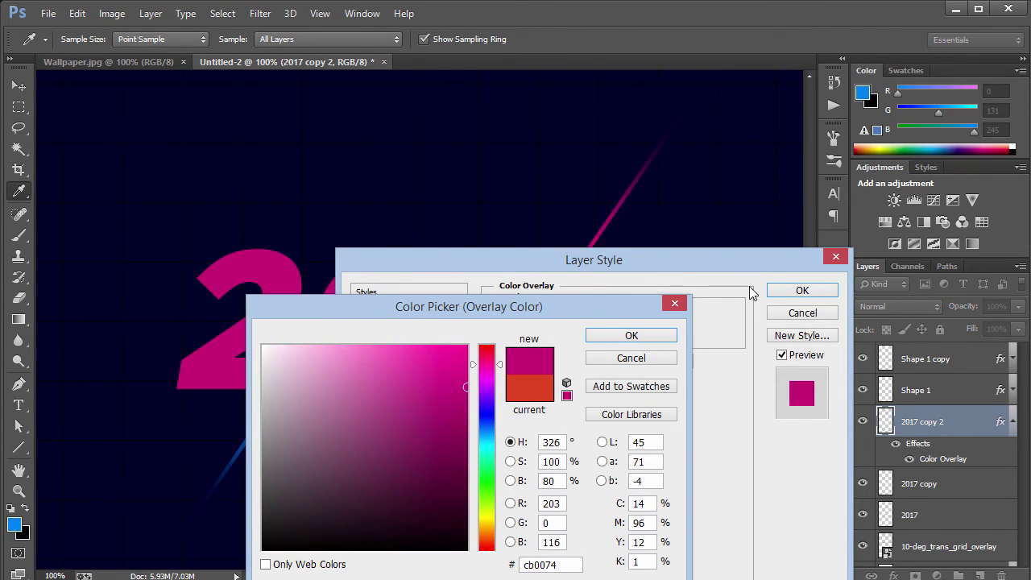
left_click(632, 335)
left_click(802, 290)
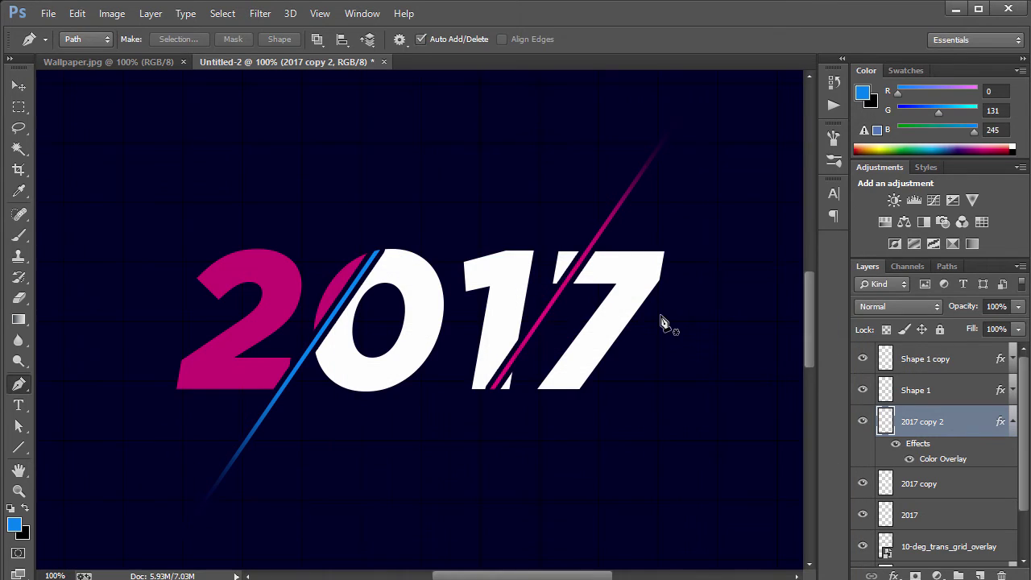
Step: Add a red (#e14521) Color Overlay in Normal mode at 100% opacity to the "2017 copy" slice
double_click(962, 492)
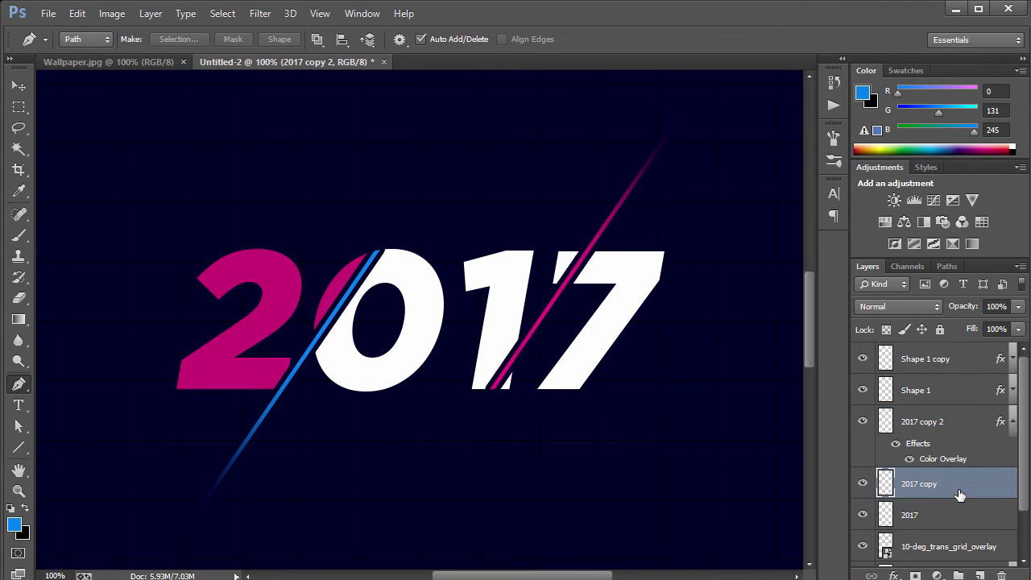
left_click(391, 454)
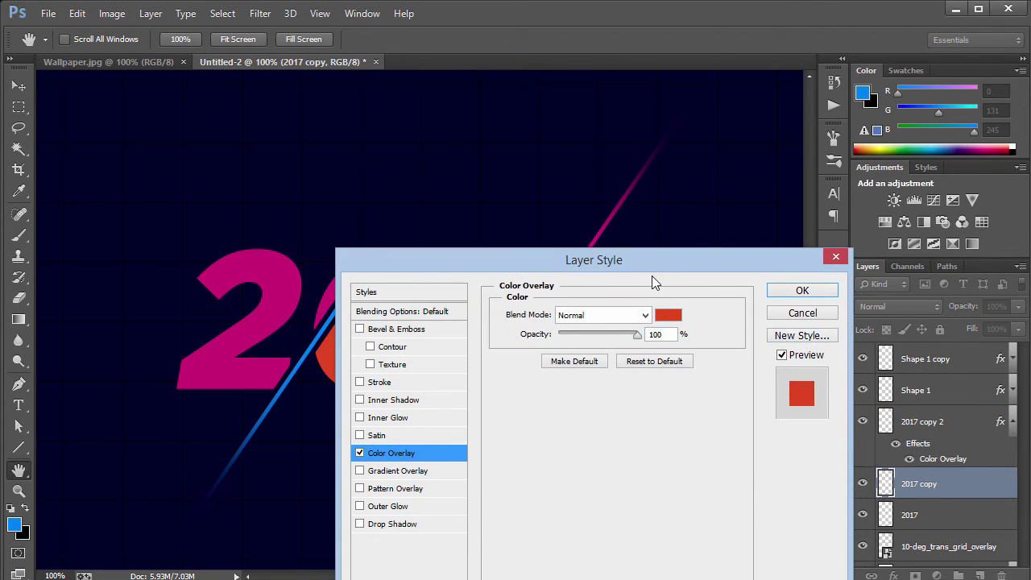
left_click_drag(638, 260, 809, 197)
left_click(838, 254)
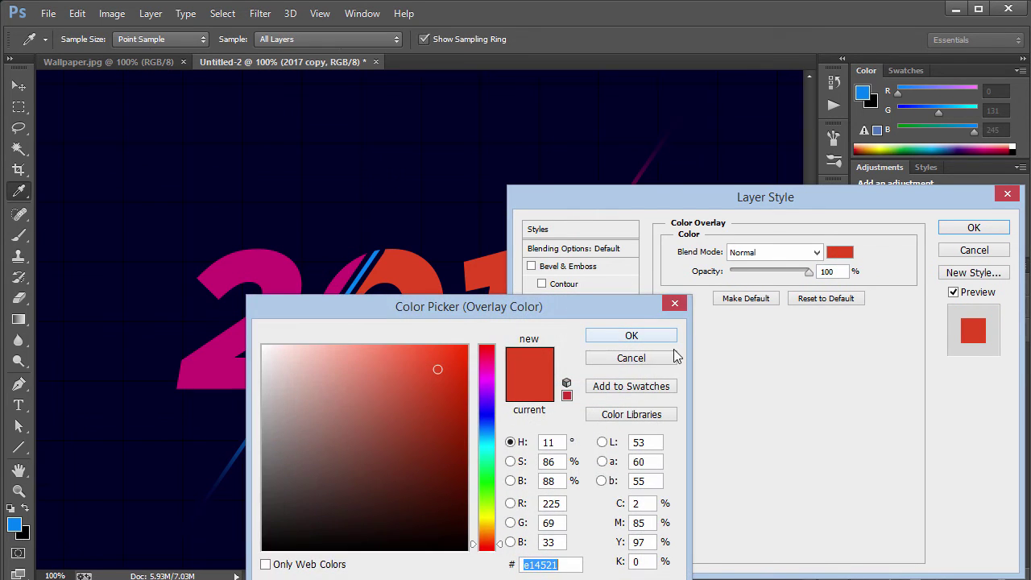
left_click(632, 335)
left_click(974, 228)
key("p")
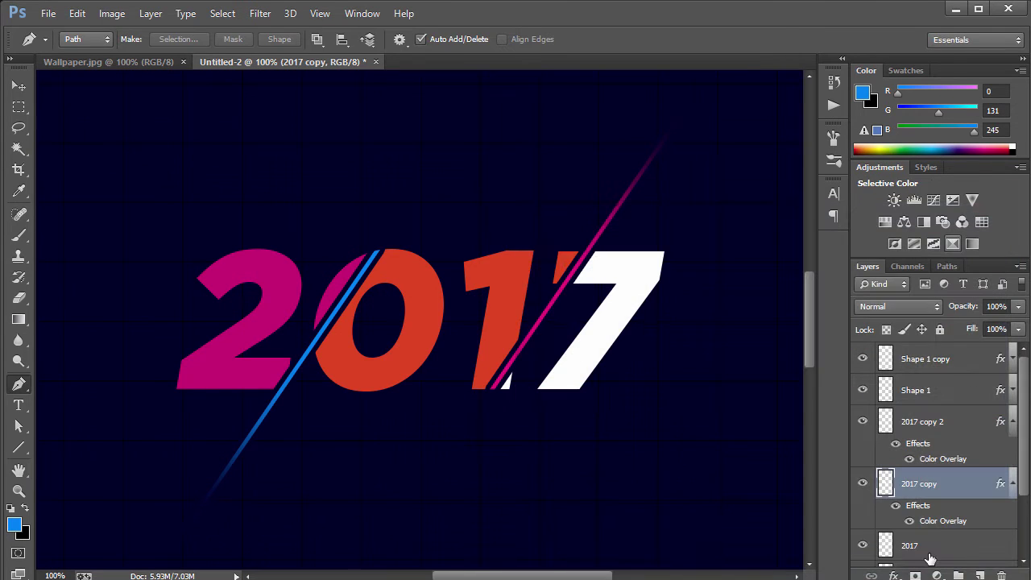
Step: Add a Color Overlay to the original "2017" slice in blue #0083f5, sampled from the diagonal blue line
left_click(1012, 485)
double_click(981, 511)
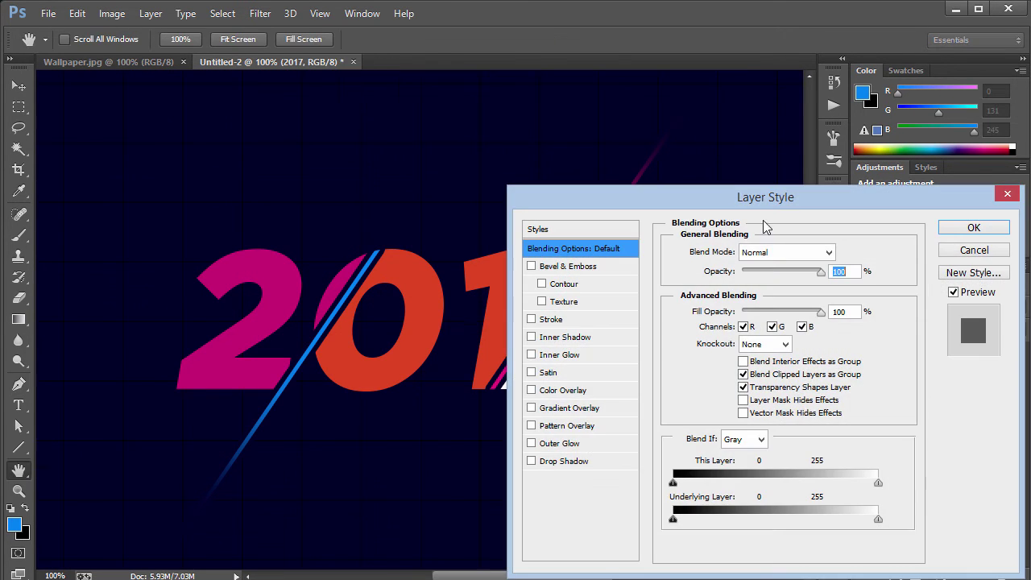
left_click(562, 390)
left_click(840, 252)
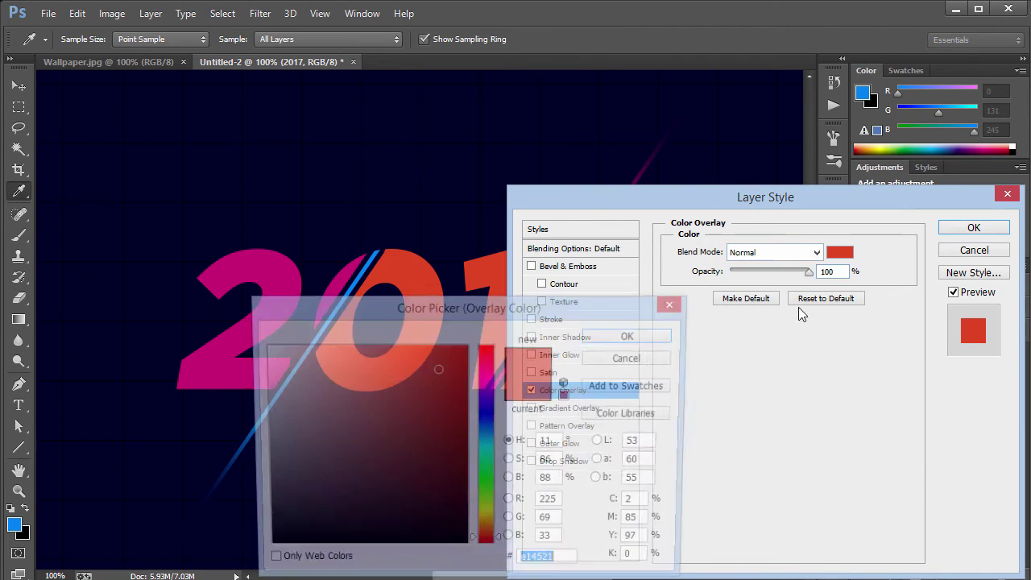
left_click(359, 277)
left_click(632, 335)
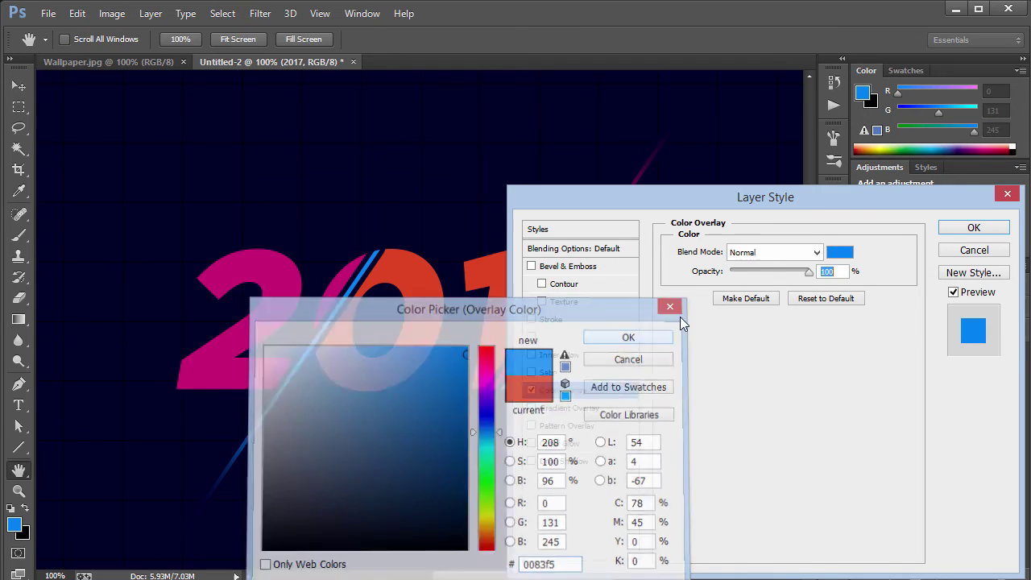
left_click(959, 230)
Step: Clear the layer style from the "2017 copy" slice and compare the design with the Wallpaper.jpg reference
left_click(958, 483)
right_click(967, 483)
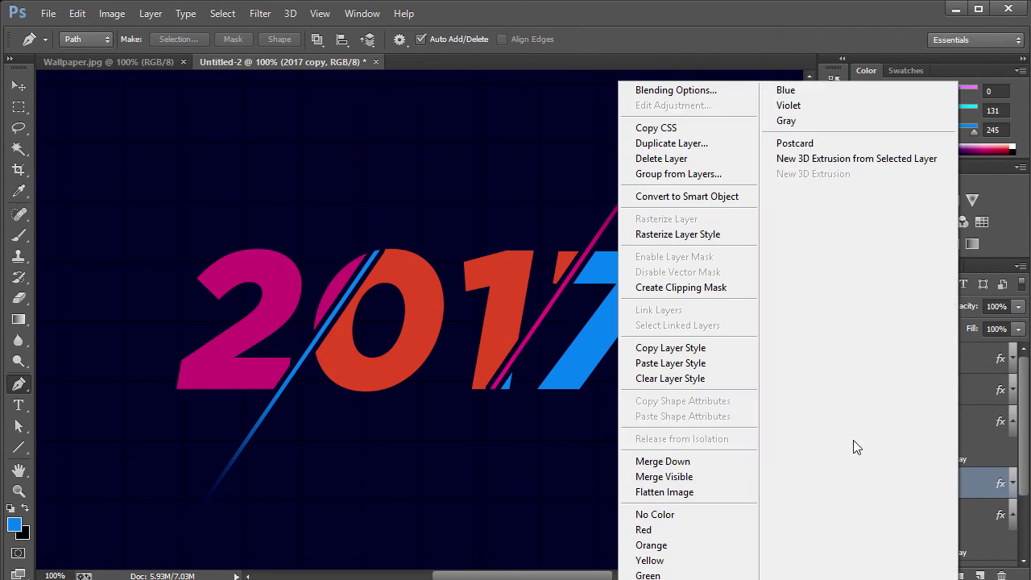
left_click(699, 379)
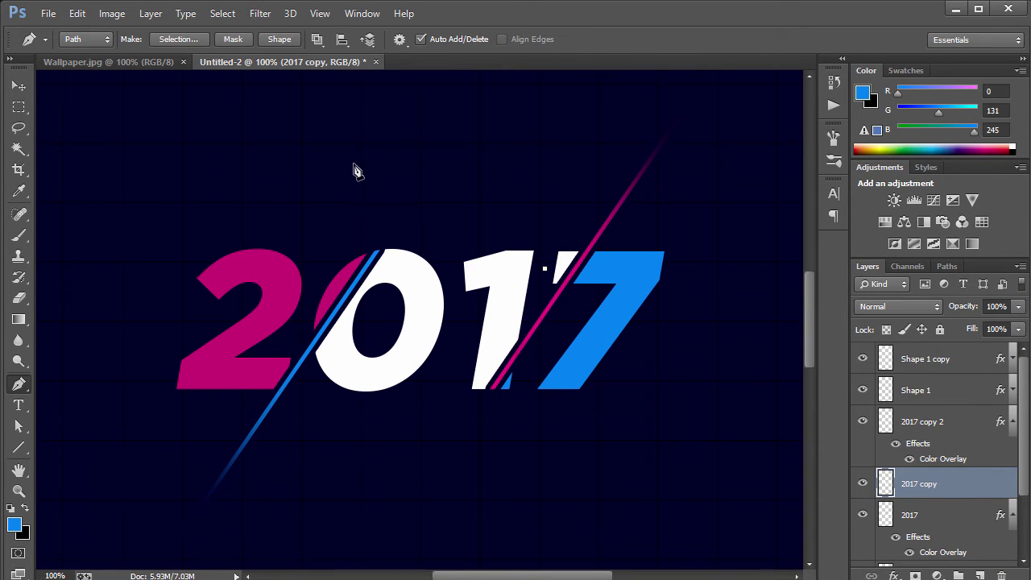
left_click(107, 62)
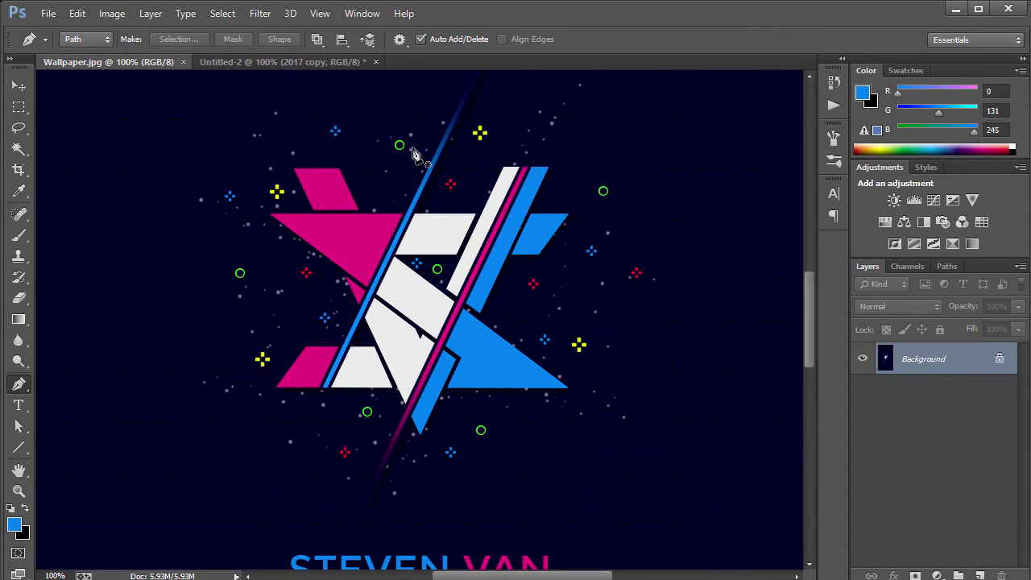
left_click(282, 63)
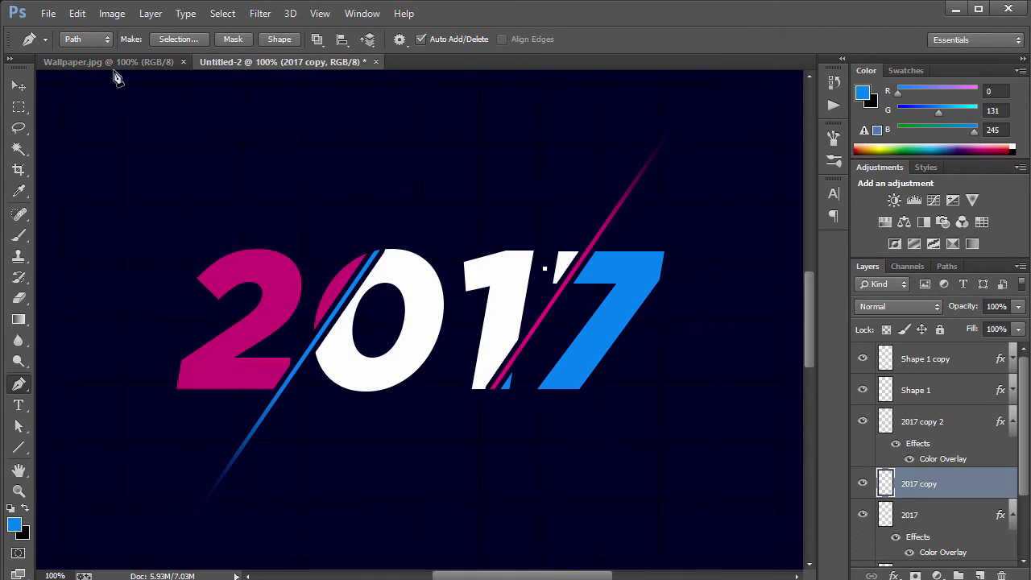
left_click(111, 63)
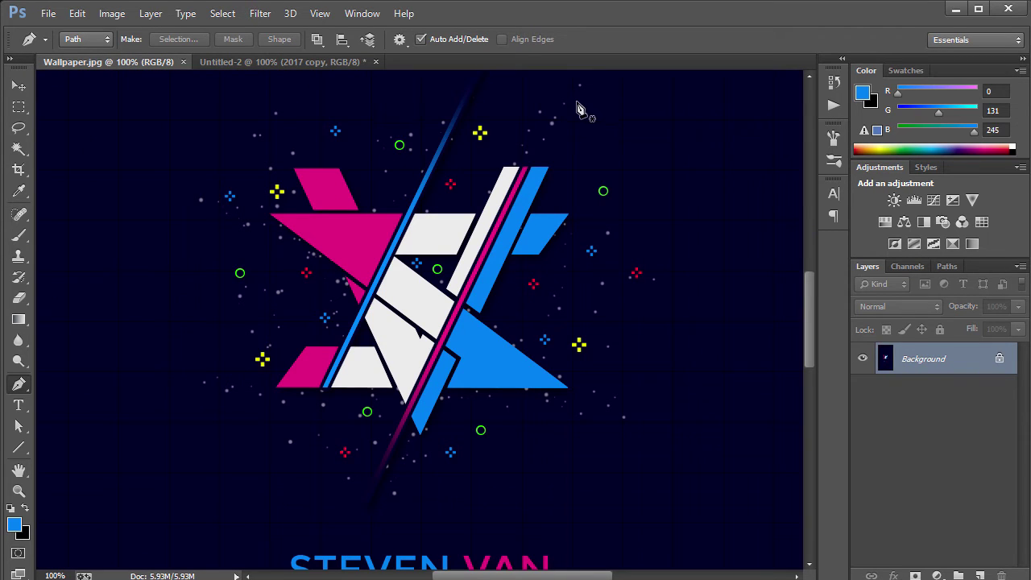
left_click(269, 62)
Step: Collapse the effects lists of the "2017 copy 2" and "2017" layers
left_click(1014, 420)
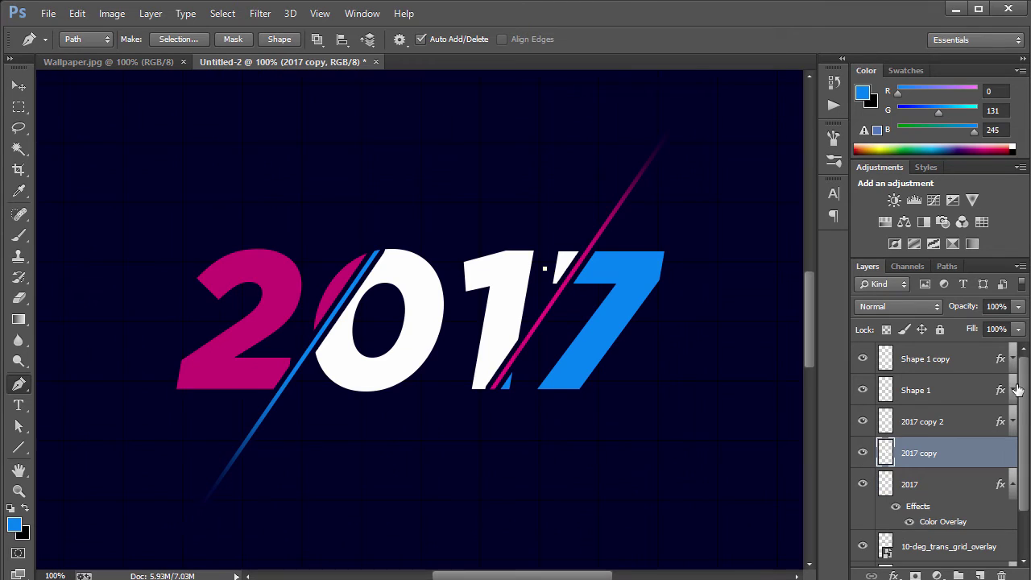
left_click(1013, 481)
left_click(1013, 431)
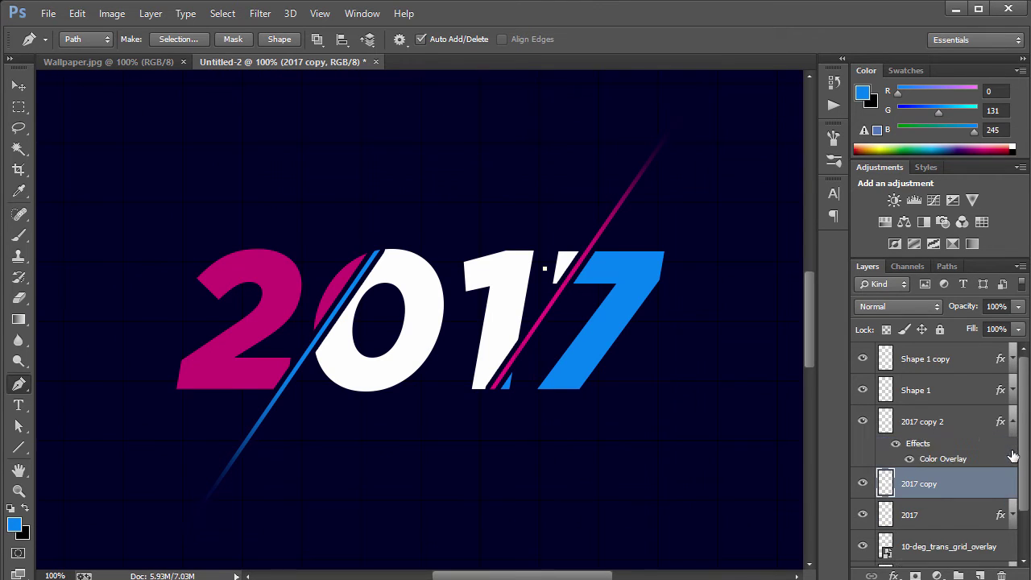
left_click(1013, 449)
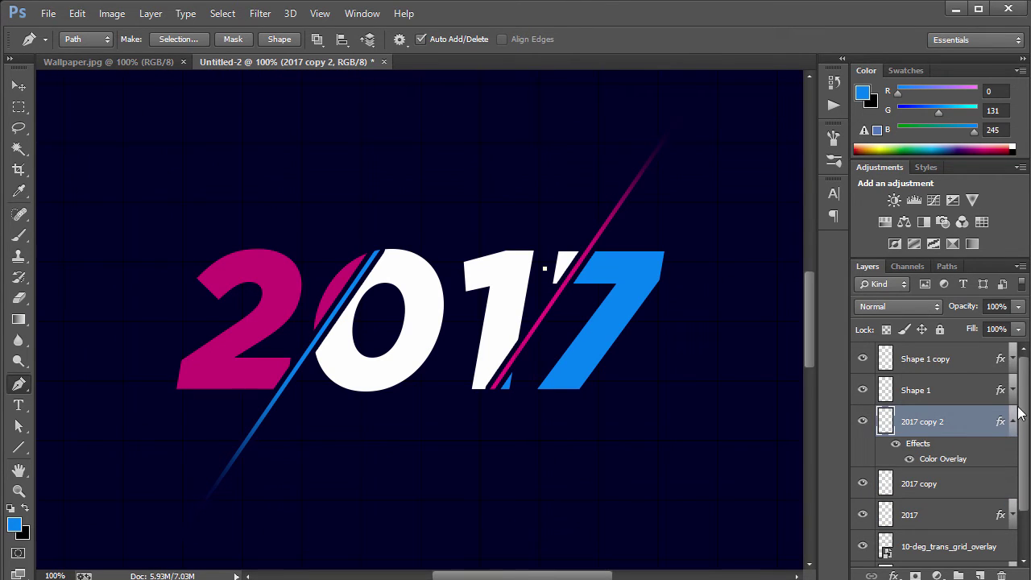
left_click(1015, 420)
Step: Add a new empty layer between "2017" and "10-deg_trans_grid_overlay" and make it the active layer
left_click(981, 574)
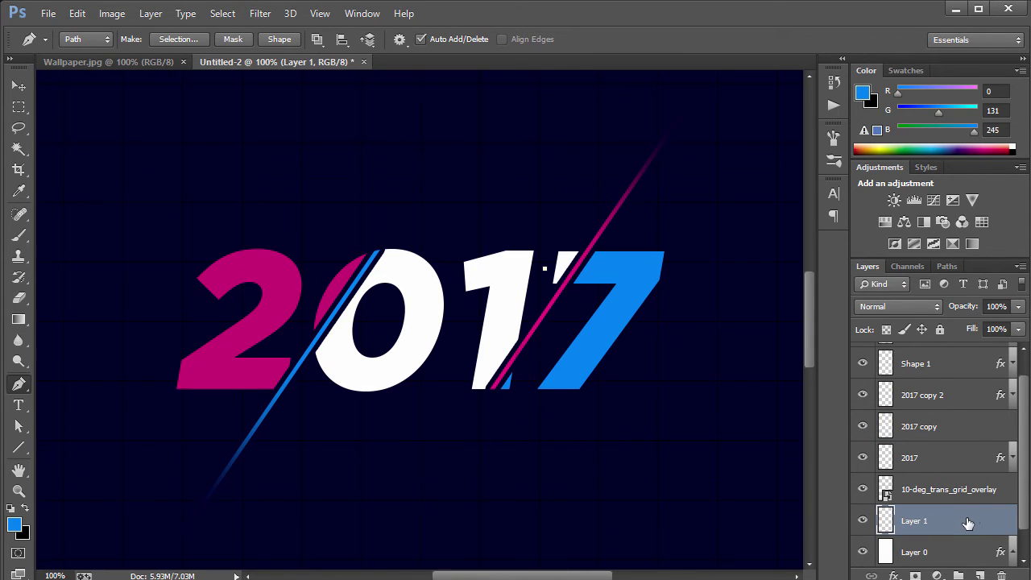
left_click_drag(968, 524, 938, 506)
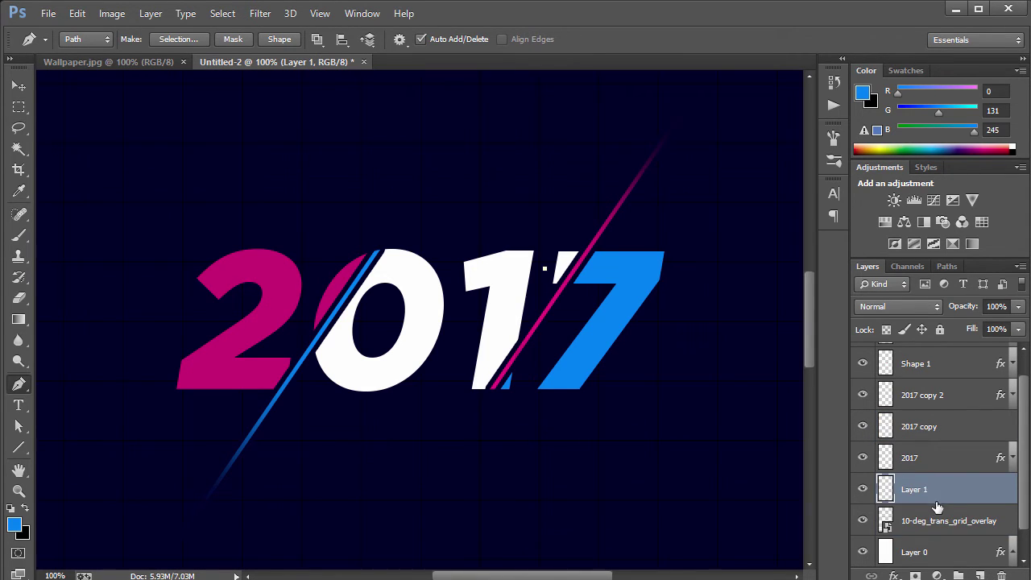
left_click(971, 462)
left_click(1019, 349)
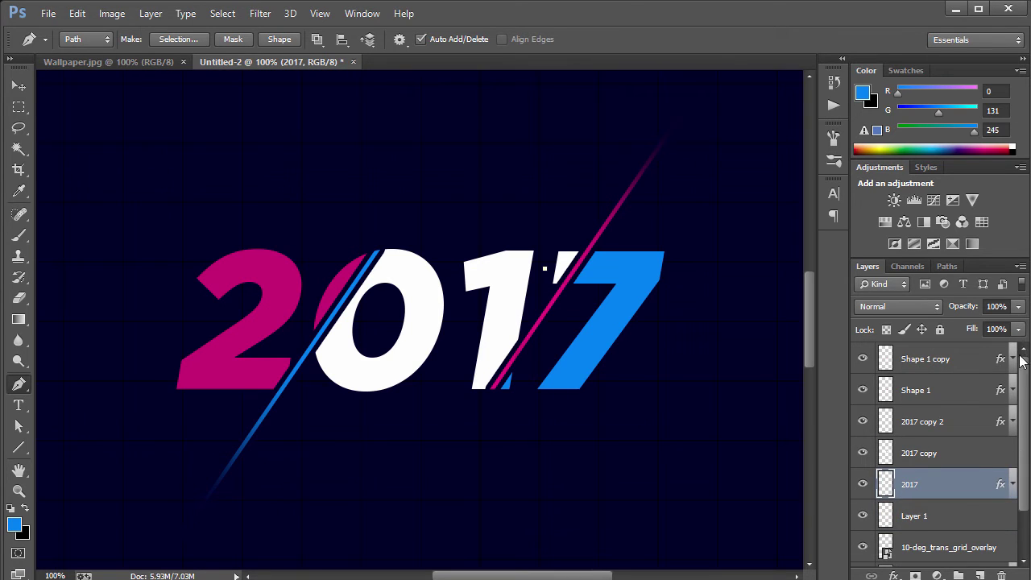
key("v")
key("alt+bracketleft")
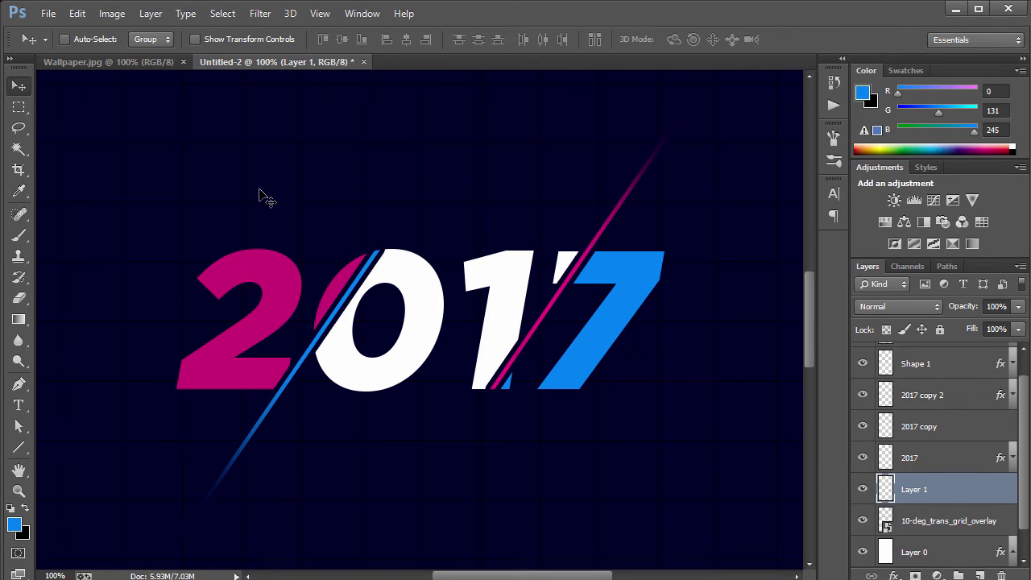
Step: Set up the Brush tool with a hard round tip, 6 px size, 100% hardness and 1000% spacing
left_click(355, 13)
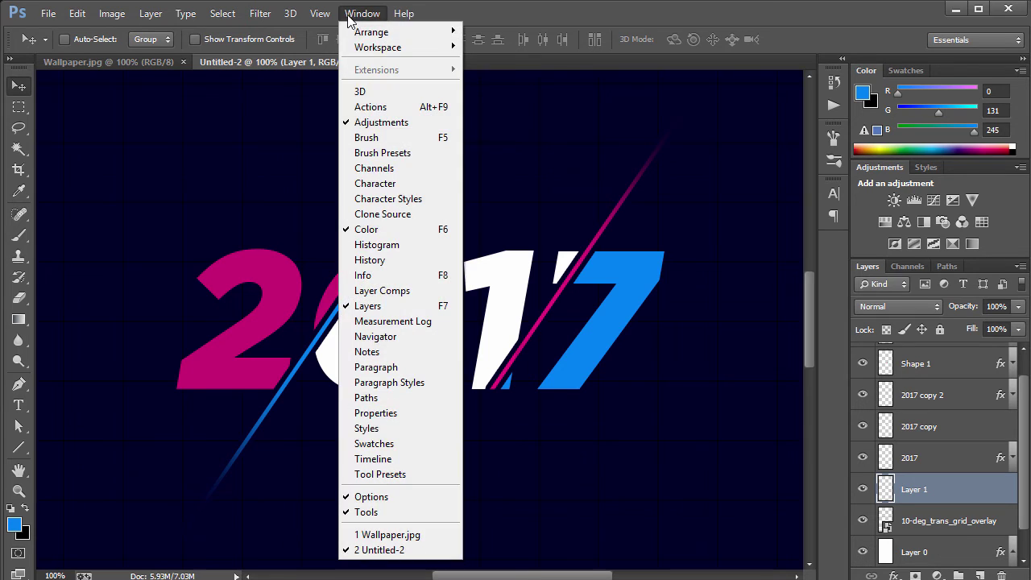
left_click(367, 137)
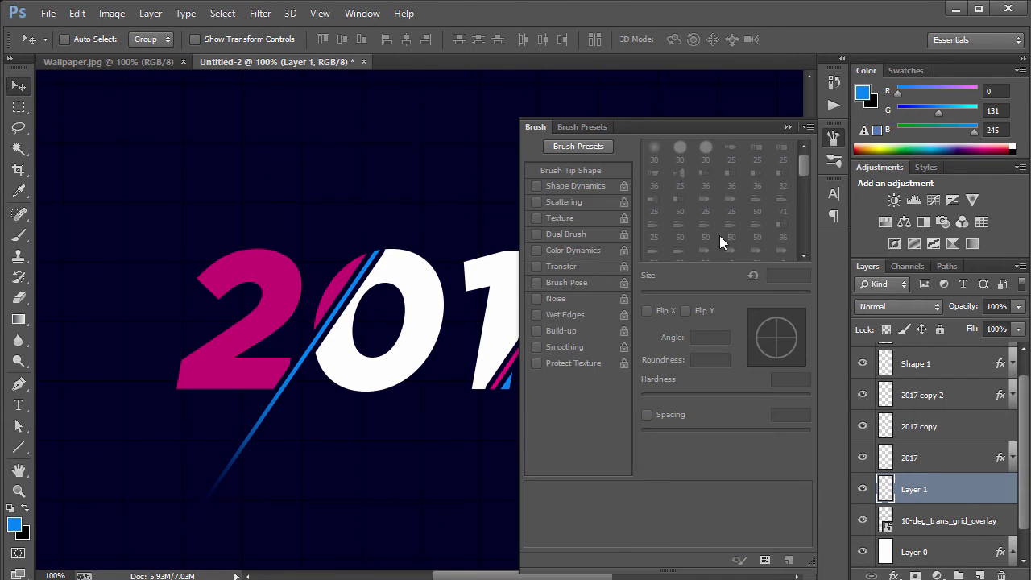
left_click(19, 234)
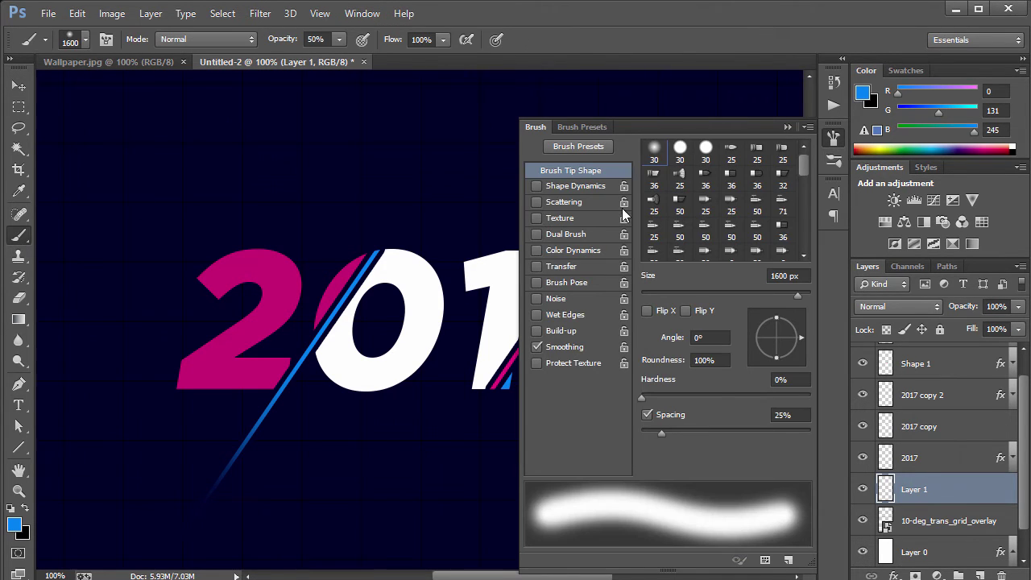
left_click(662, 155)
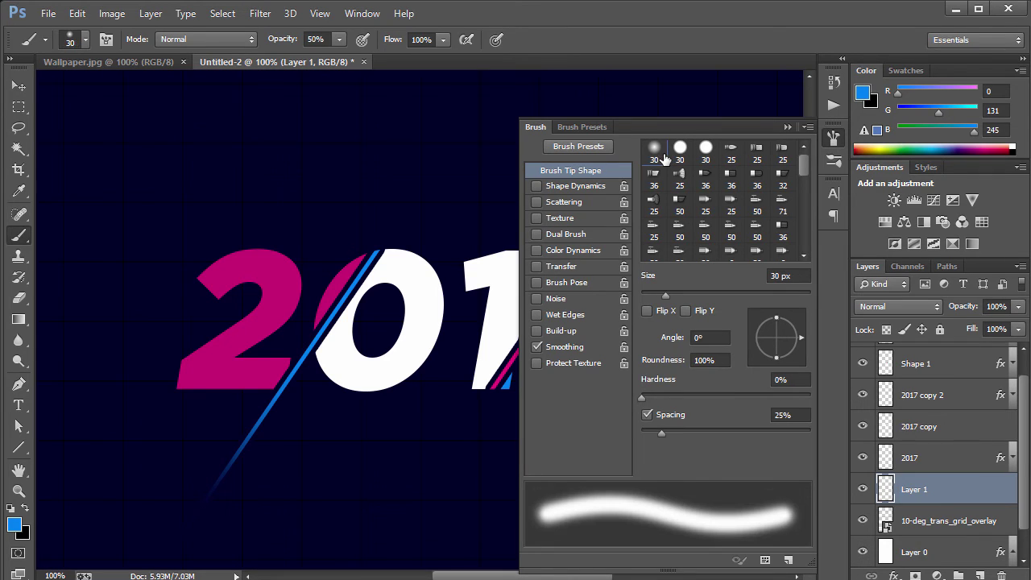
left_click(680, 153)
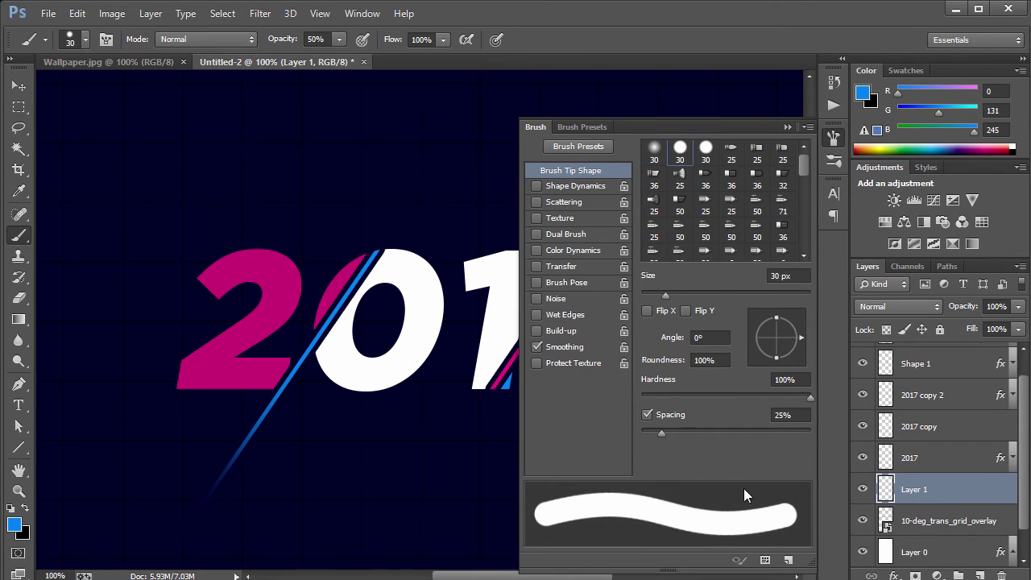
left_click_drag(662, 433, 827, 437)
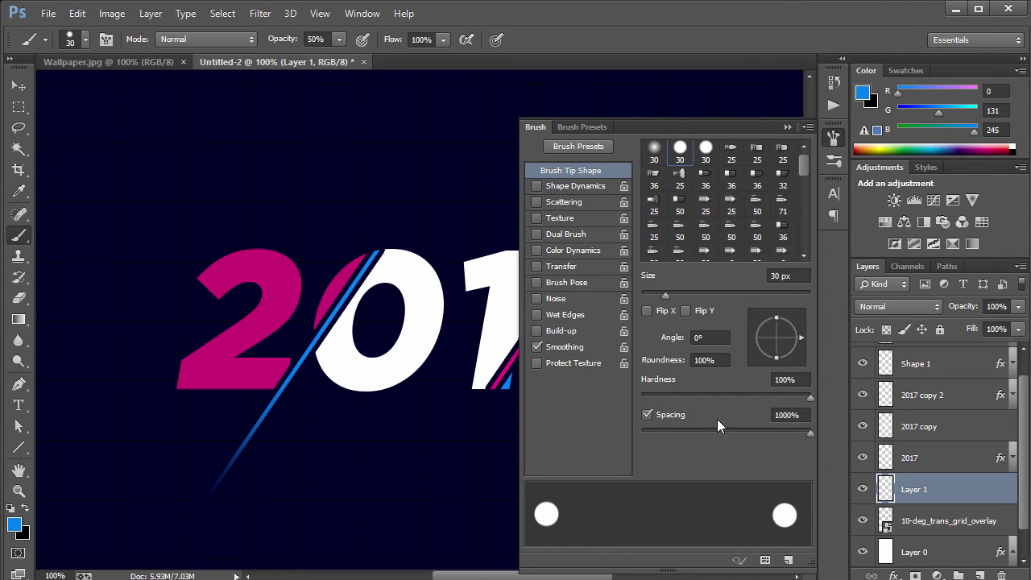
left_click_drag(670, 297, 645, 298)
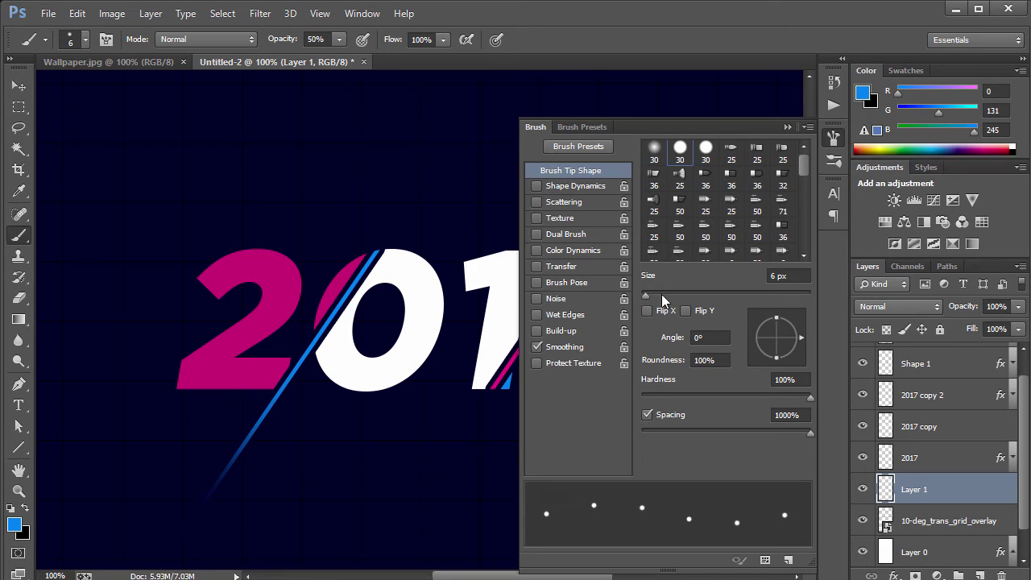
Step: Enable Shape Dynamics for the brush with 100% size jitter, 0% minimum diameter and 0% roundness jitter
left_click(556, 187)
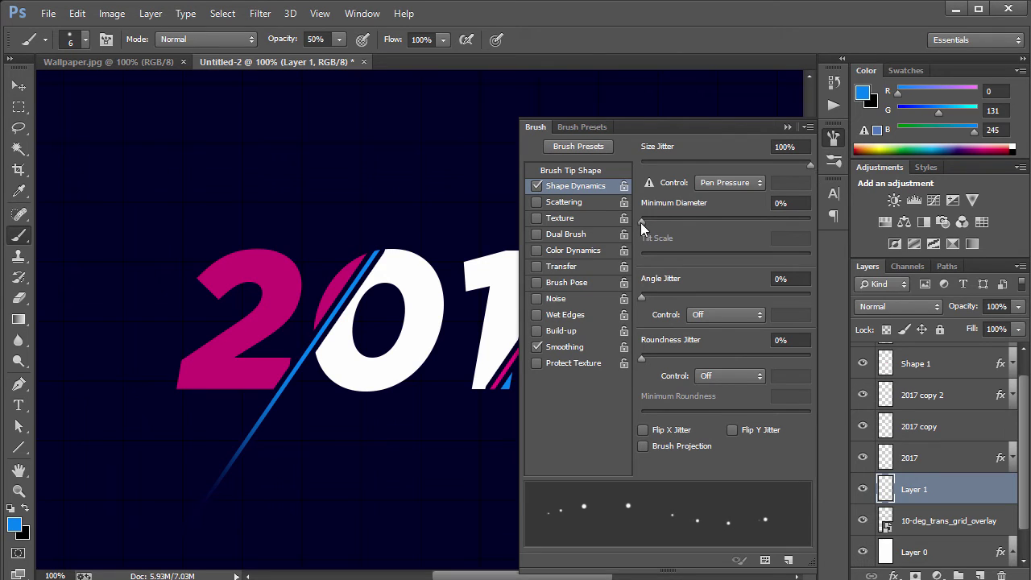
left_click_drag(642, 221, 842, 216)
mouse_move(642, 359)
left_mouse_down()
mouse_move(820, 362)
mouse_move(641, 359)
left_mouse_up()
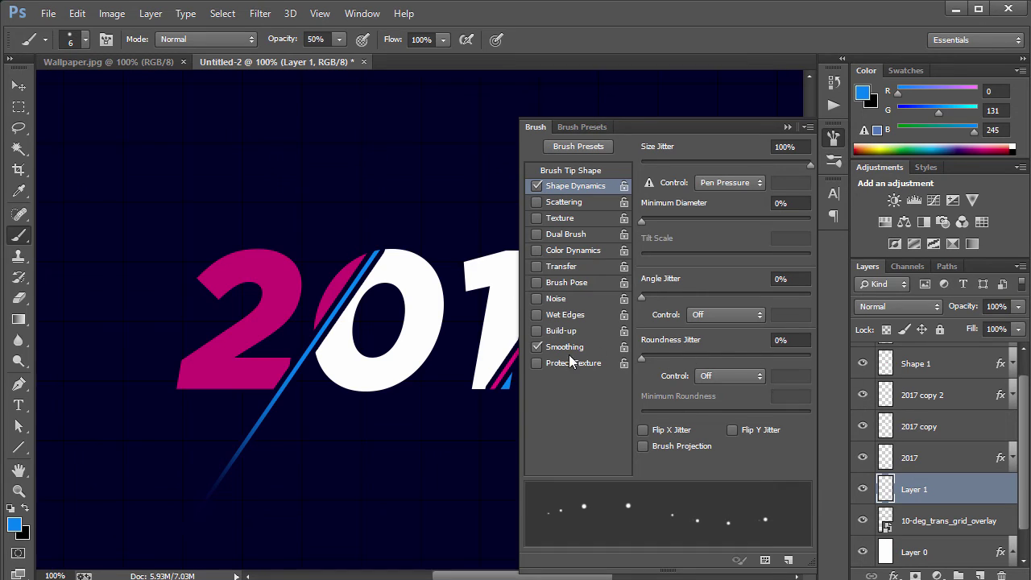
Step: Enable Scattering for the brush at 1000% with a count of 2, adjust the count jitter, and close the brush settings
left_click(564, 201)
mouse_move(642, 226)
left_mouse_down()
mouse_move(810, 227)
mouse_move(638, 227)
mouse_move(678, 211)
mouse_move(655, 212)
left_mouse_up()
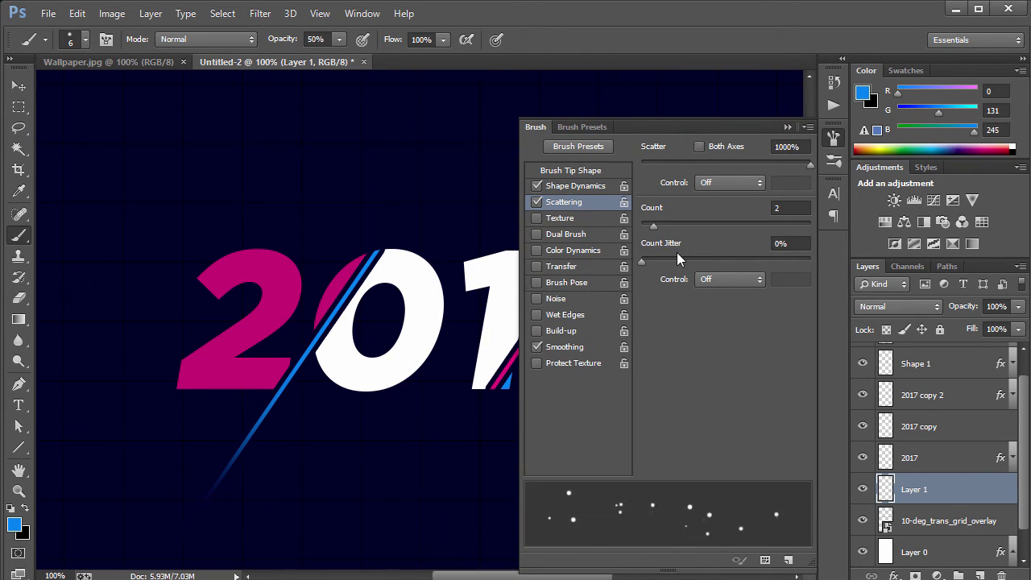
mouse_move(647, 265)
left_mouse_down()
mouse_move(848, 254)
mouse_move(719, 255)
left_mouse_up()
left_click(568, 348)
left_click(788, 127)
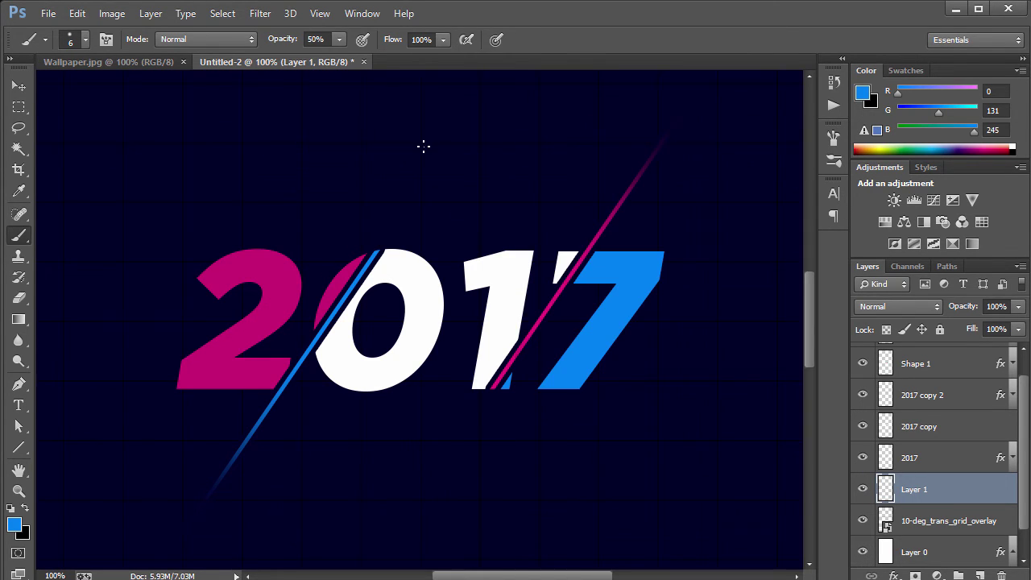
Step: Set the foreground color to white and paint scattered small dots all around the "2017" lettering
left_click(12, 508)
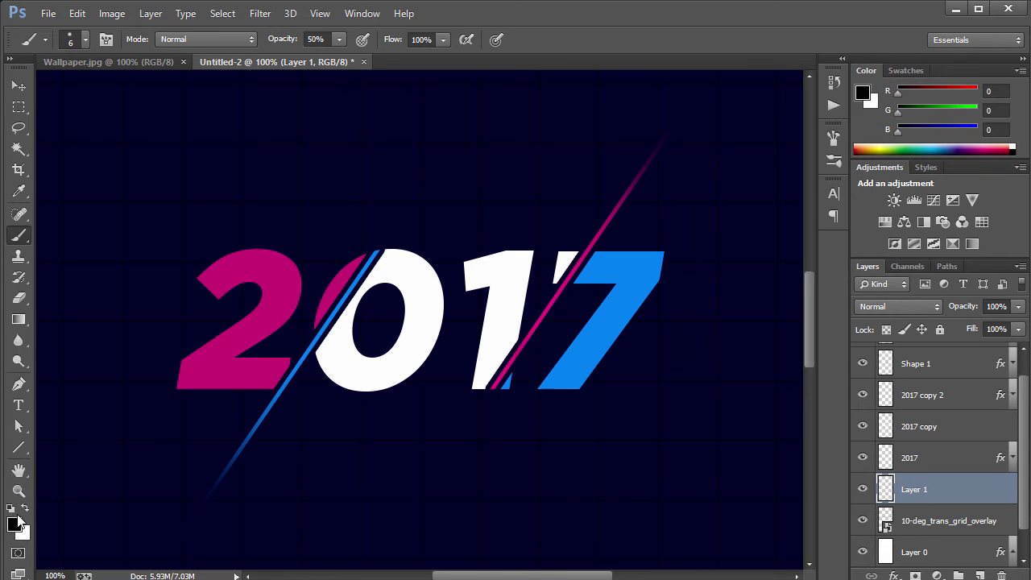
left_click(25, 509)
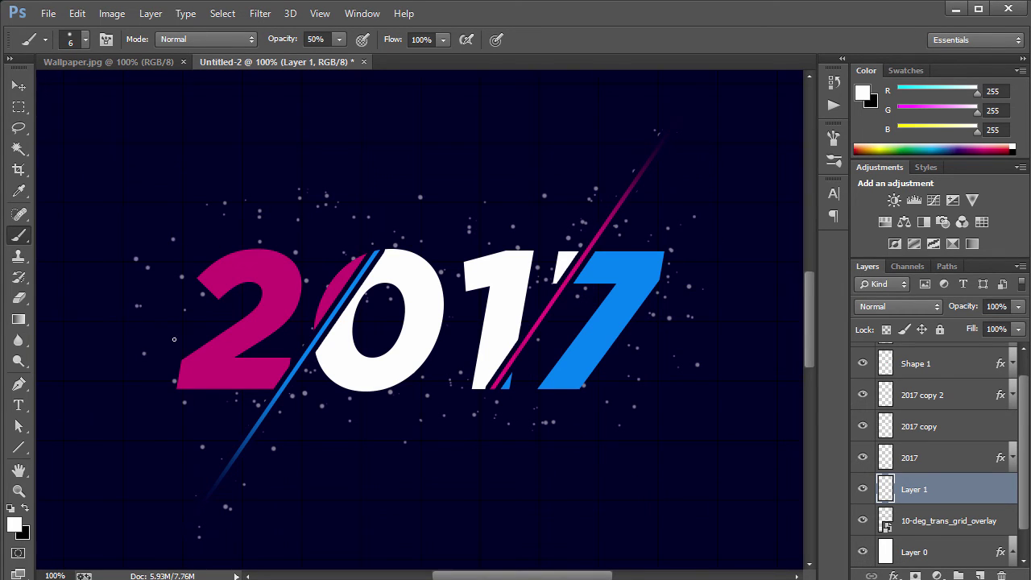
key("ctrl+minus")
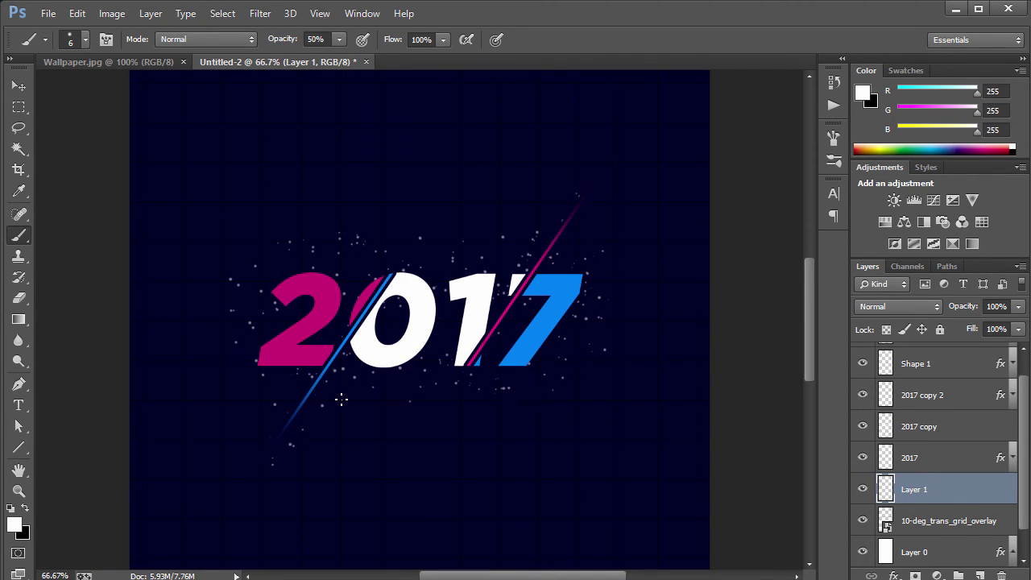
Step: Apply a white (#ffffff) Color Overlay at 100% opacity to Layer 1 and return to the Brush tool
double_click(974, 491)
left_click(563, 391)
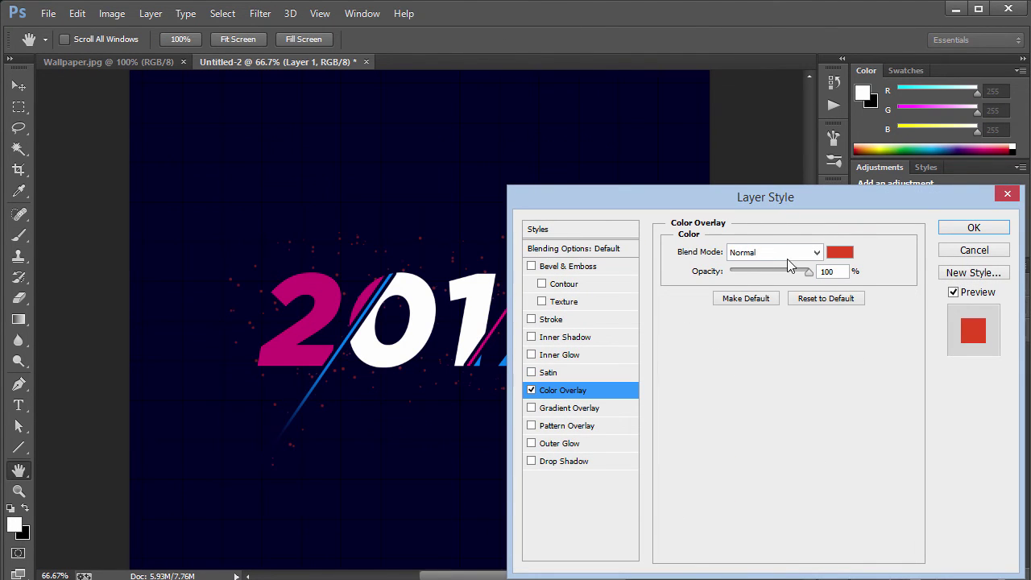
left_click(840, 253)
type("ffffff")
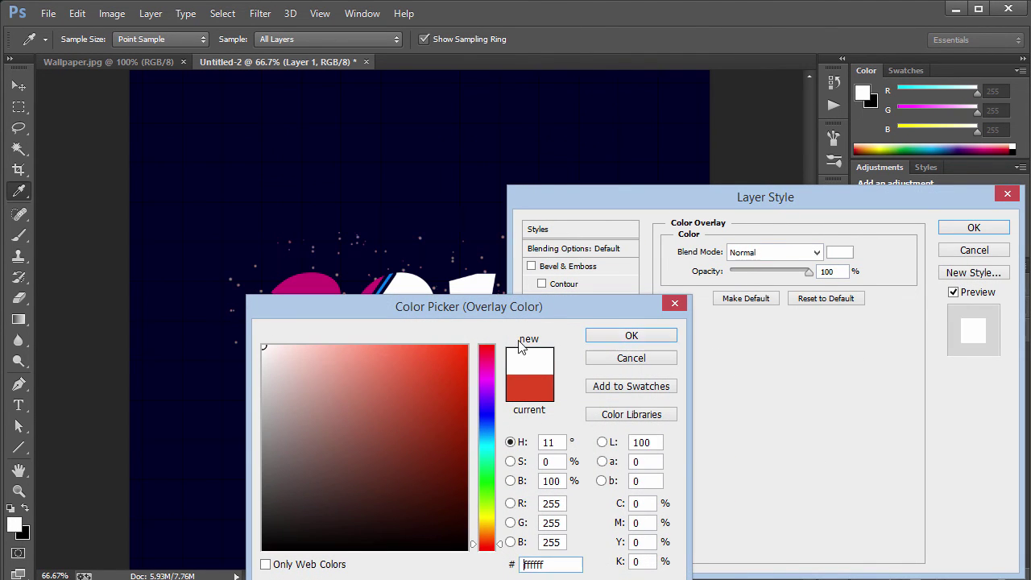
left_click(614, 337)
left_click(956, 227)
key("b")
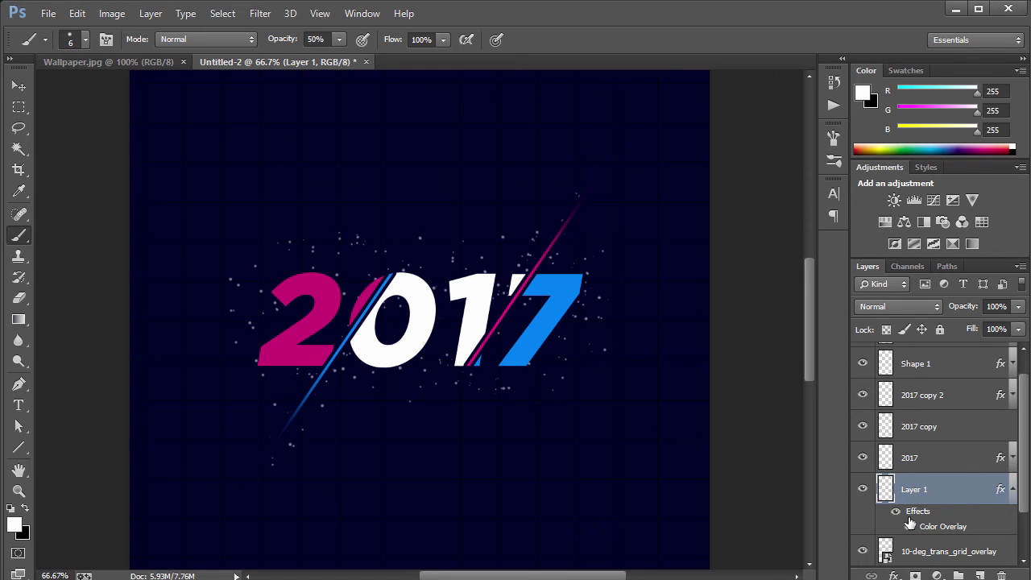
Step: Check the reference wallpaper, choose the Elliptical Marquee tool, and add a new empty layer at the top of the stack
key("ctrl+plus")
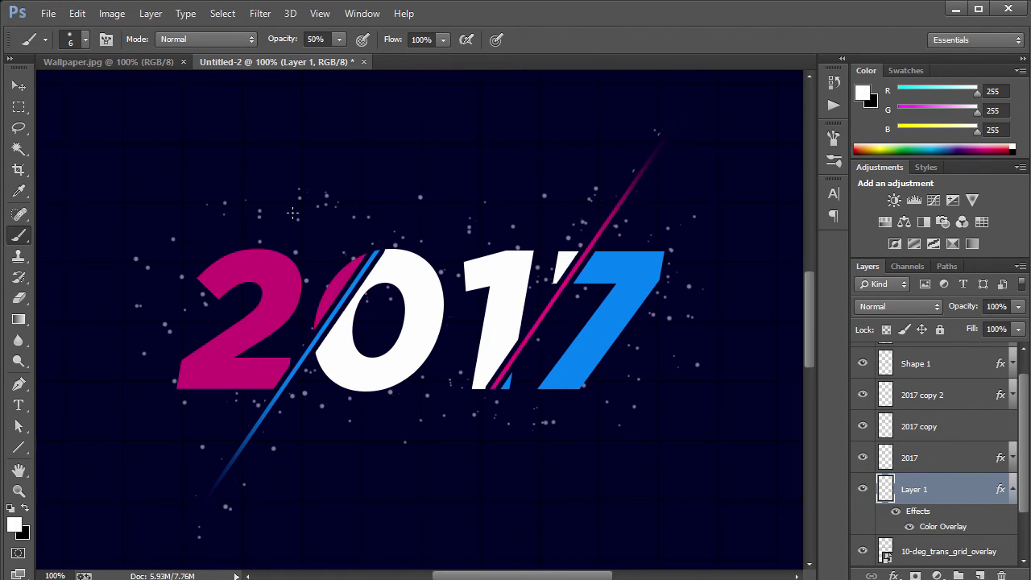
left_click(133, 65)
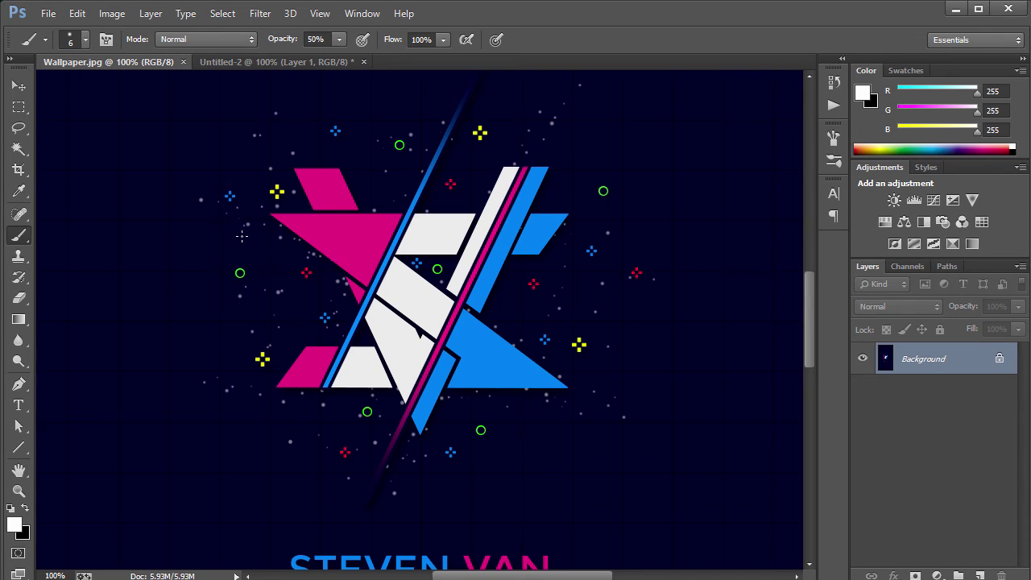
left_click(244, 62)
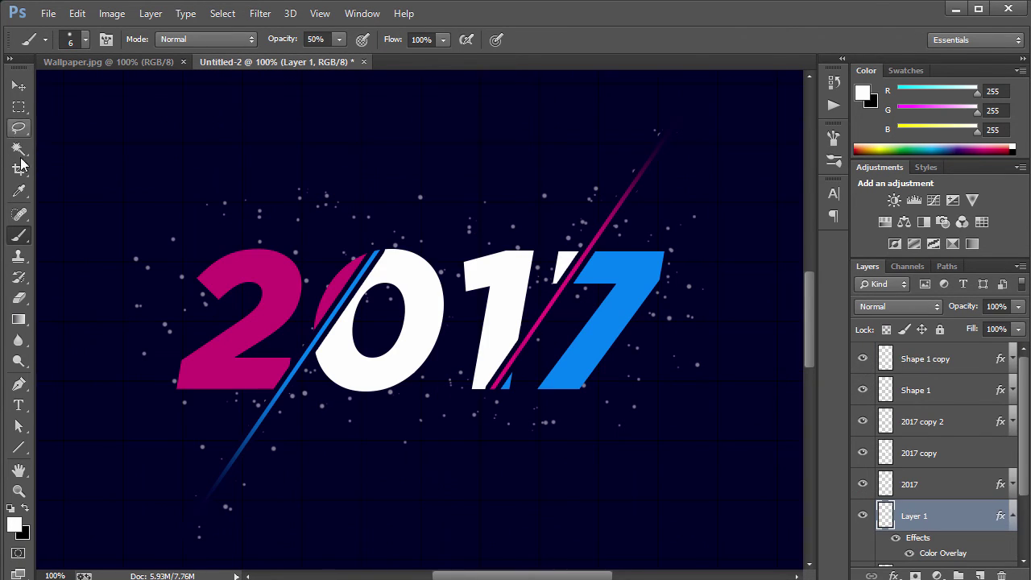
left_click_drag(19, 107, 49, 120)
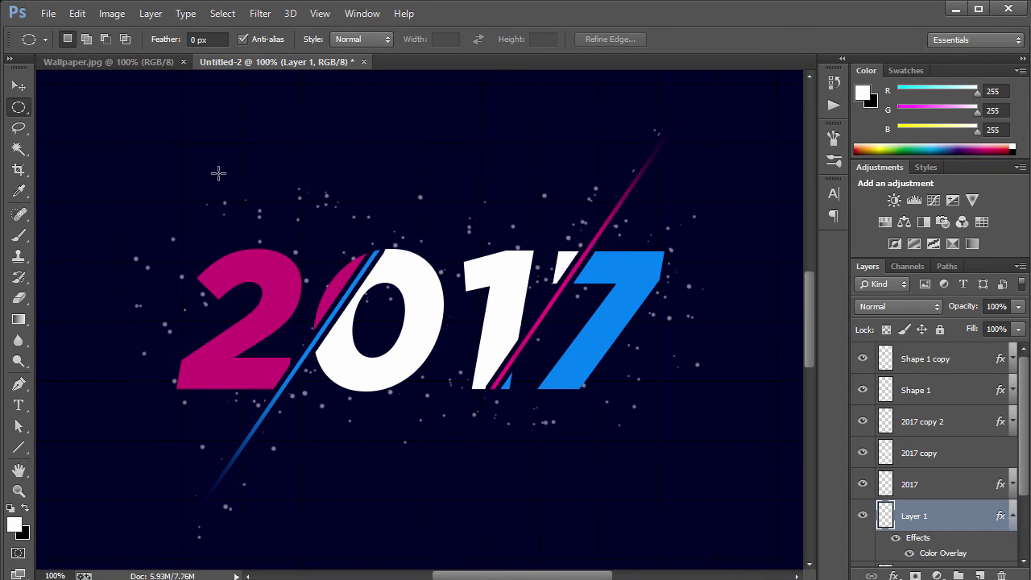
left_click(1013, 516)
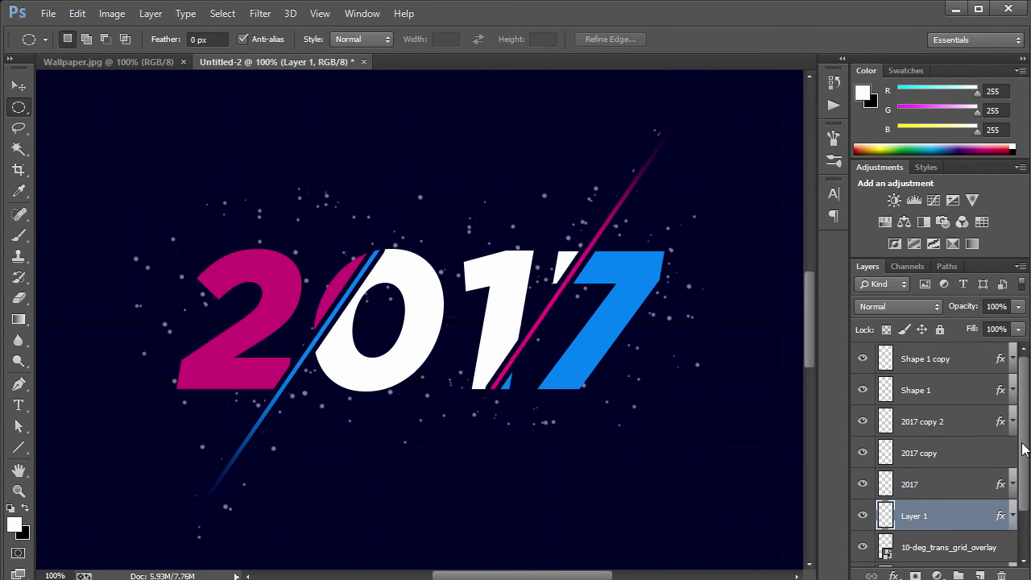
left_click(982, 575)
left_click_drag(975, 508, 935, 346)
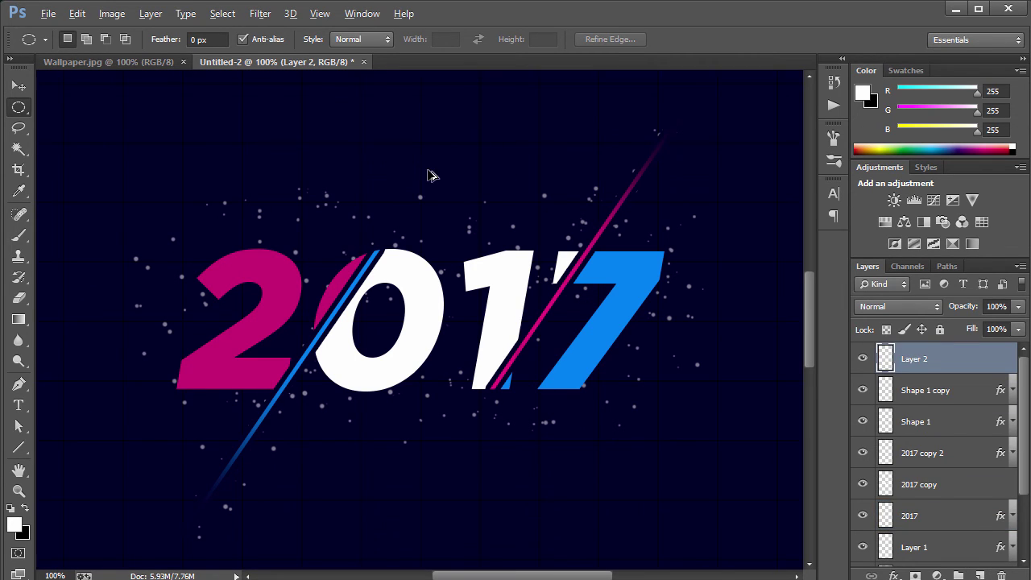
Step: Draw a small circular selection above the right edge of the 0, fill it with white and deselect
left_click_drag(445, 168, 460, 182)
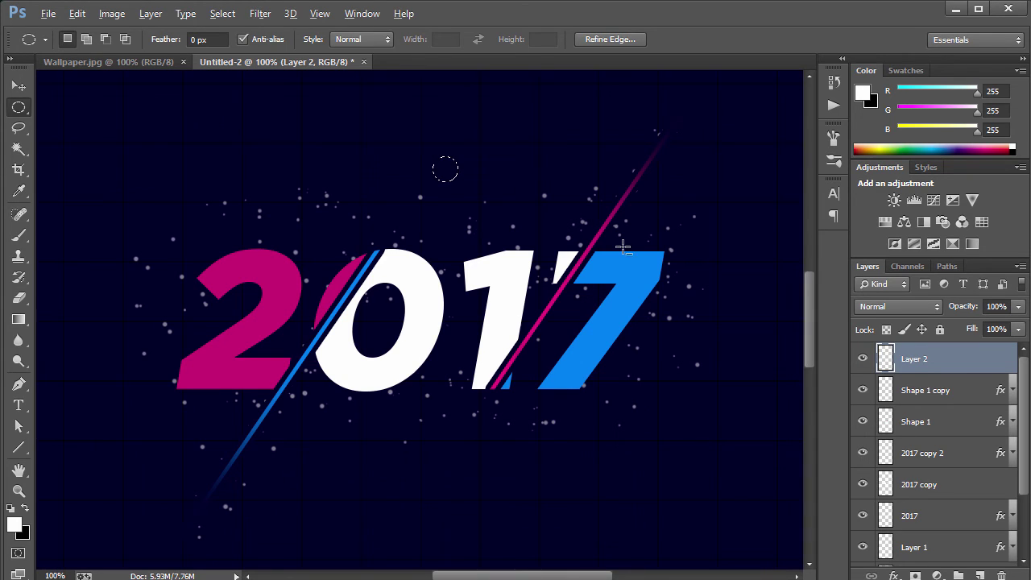
key("alt+BackSpace")
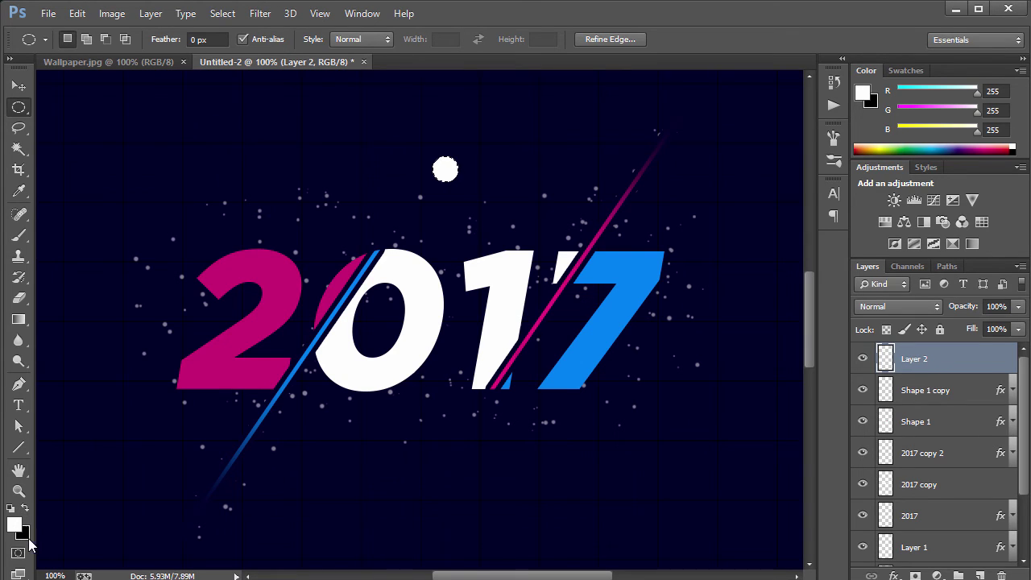
key("ctrl+d")
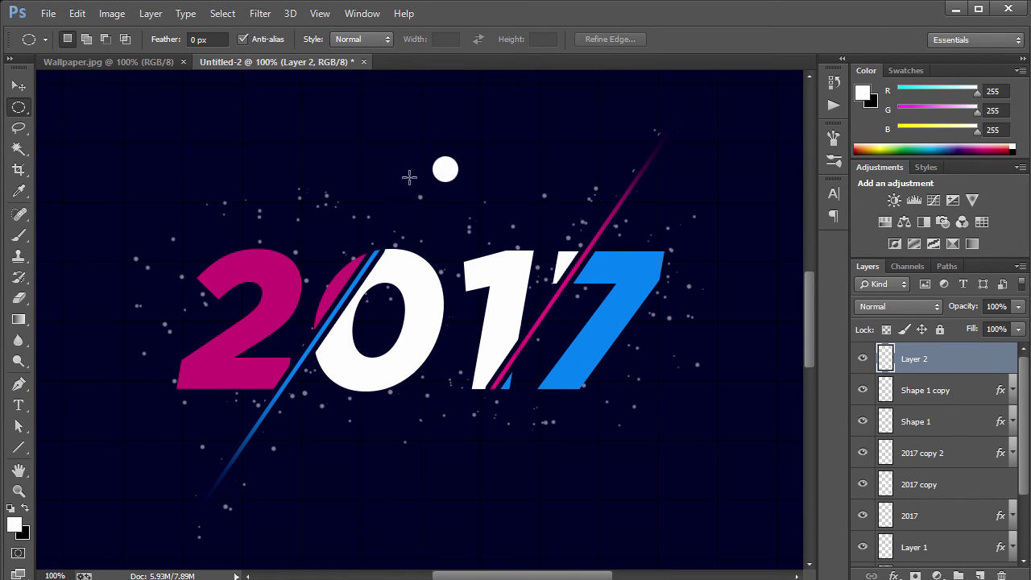
key("ctrl+t")
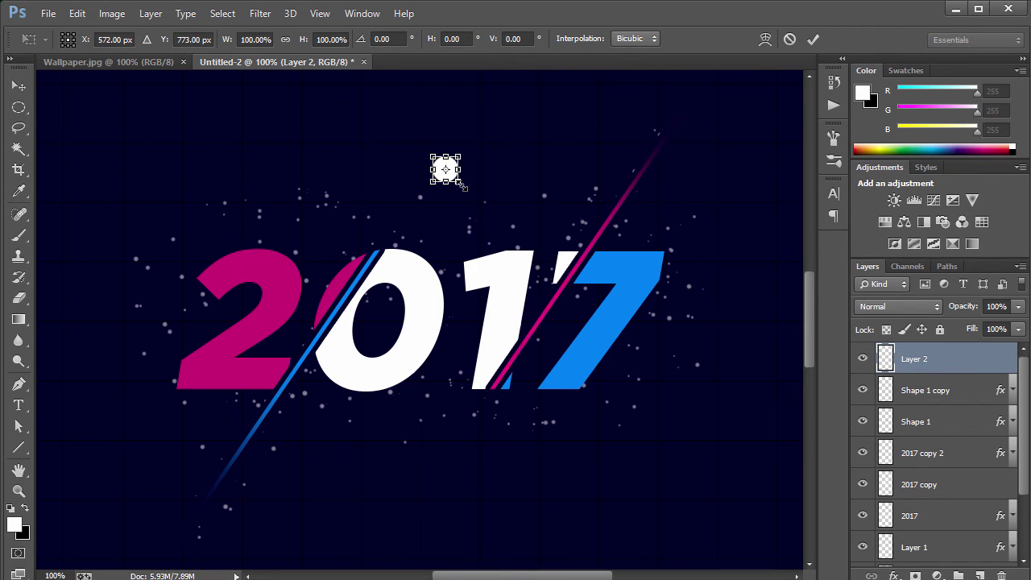
left_click_drag(462, 184, 455, 181)
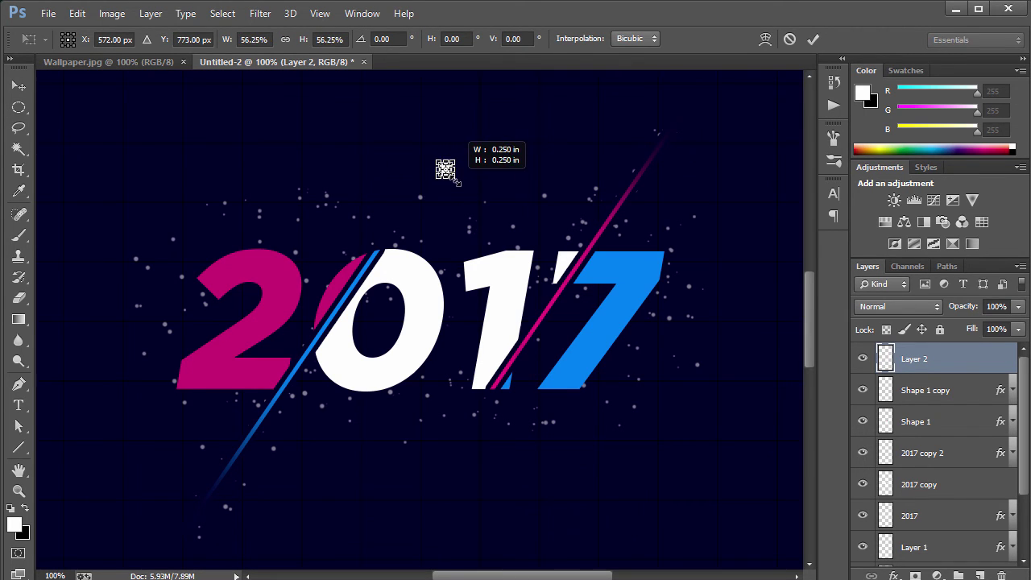
key("Return")
key("ctrl+z")
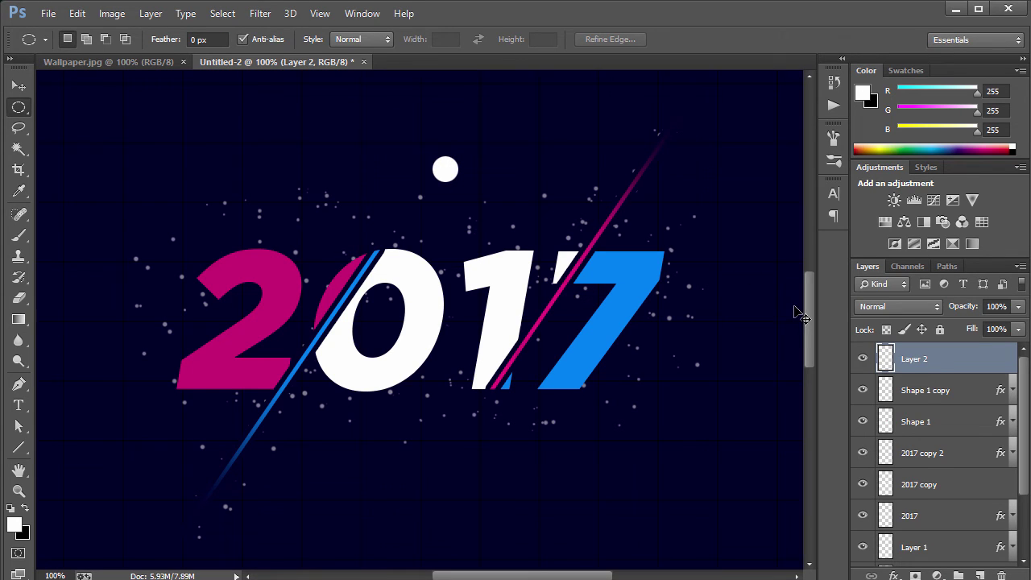
Step: Duplicate the white circle's layer and scale the copy down proportionally about its center
key("ctrl+j")
key("ctrl+t")
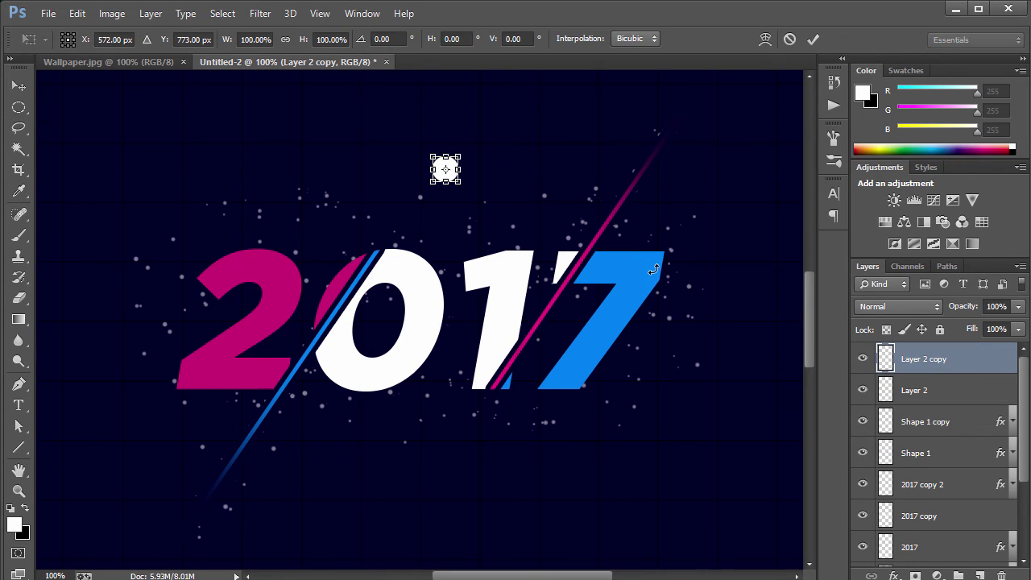
left_click_drag(462, 185, 457, 180)
key("Return")
key("m")
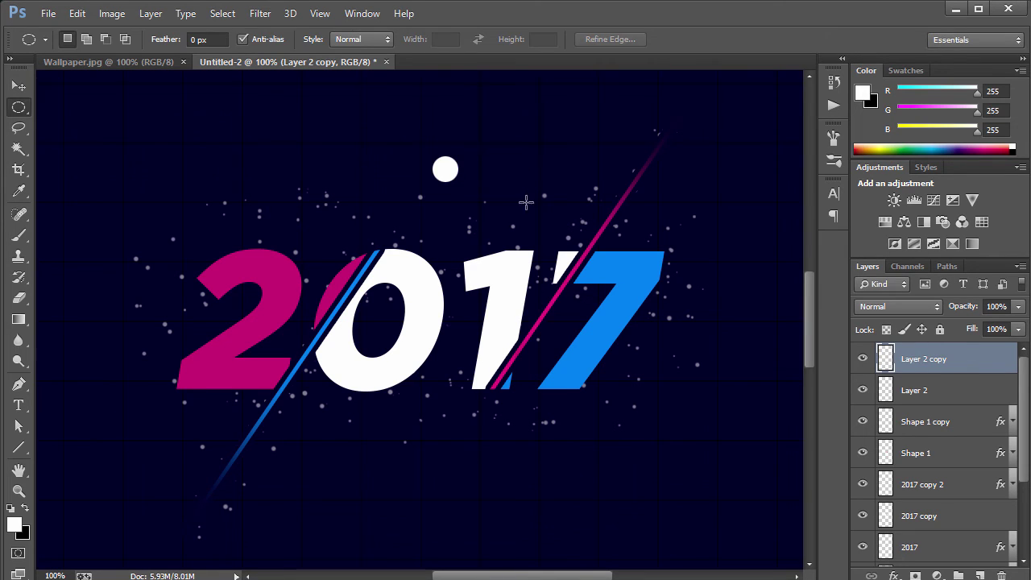
Step: Load the smaller circle as a selection and delete that area from both circle layers, leaving a white ring, then deselect
left_click(887, 360, "ctrl")
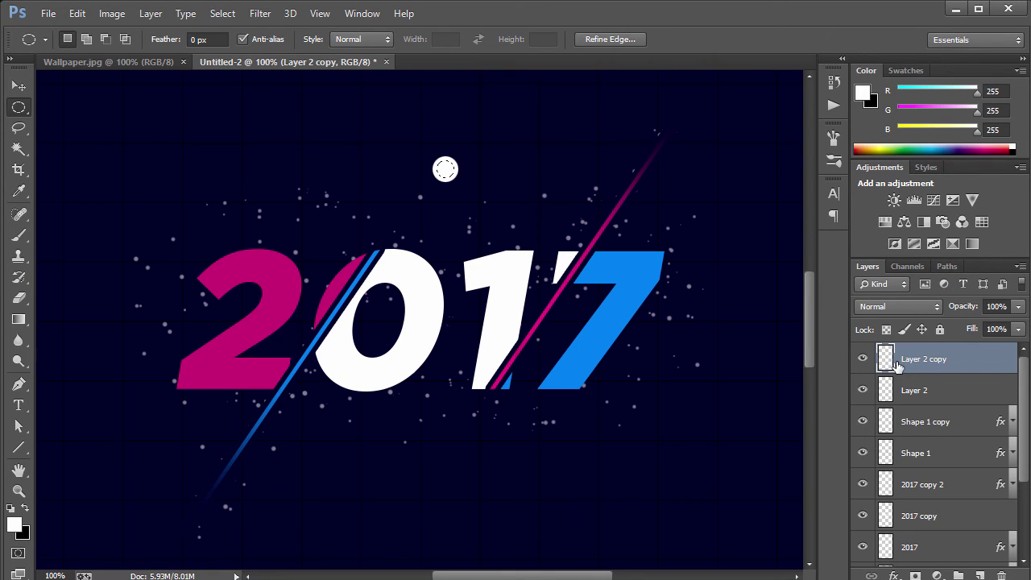
left_click(943, 390)
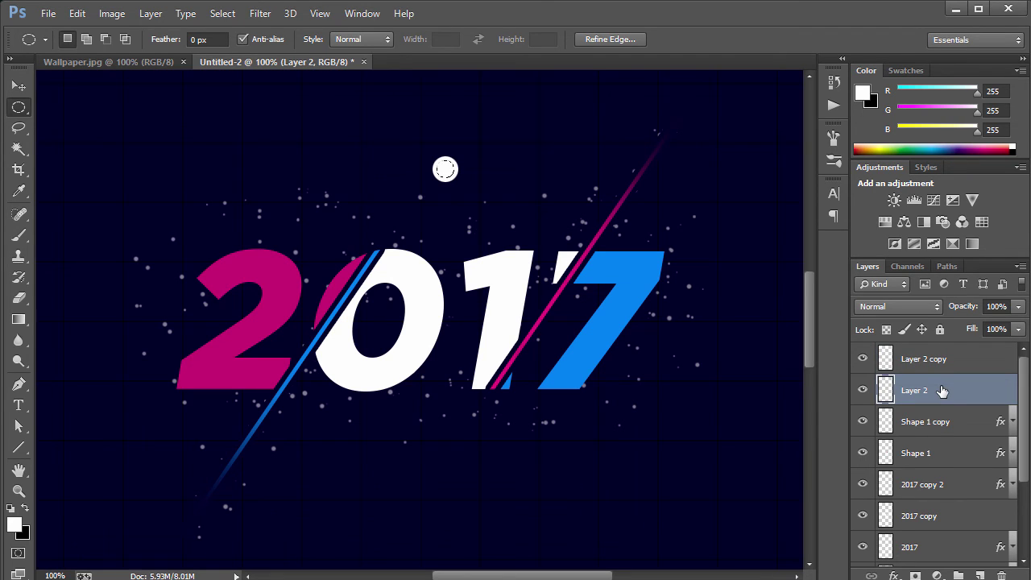
left_click(925, 359)
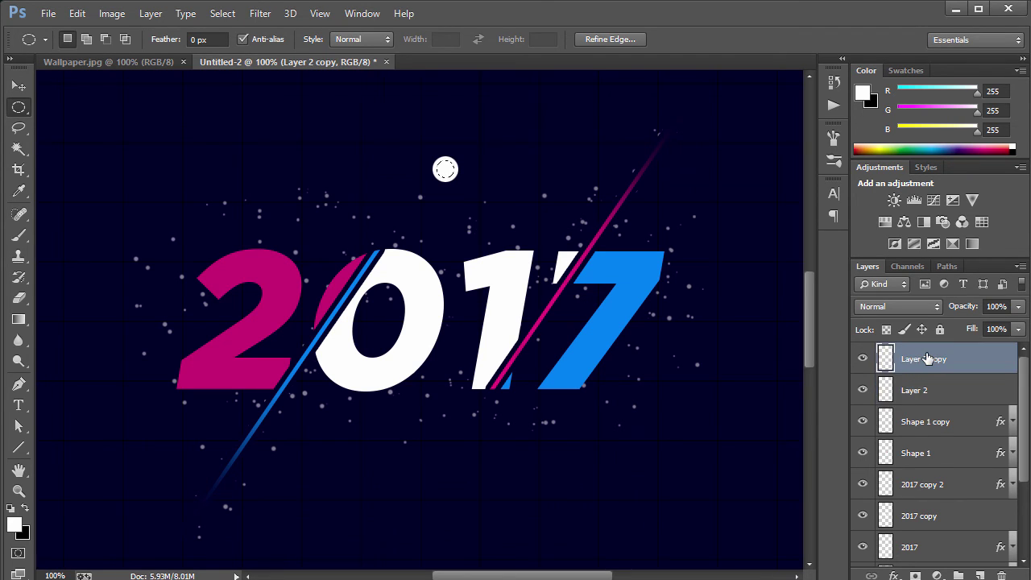
key("Delete")
key("ctrl+d")
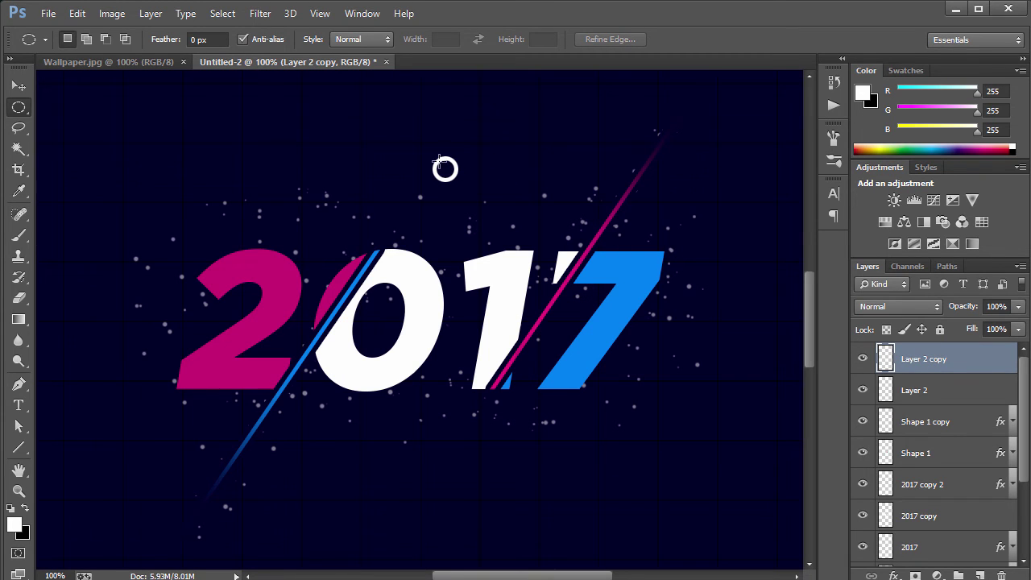
Step: Check the reference wallpaper and give Layer 2 copy only a green (#21e169) Color Overlay, without an Inner Shadow
key("v")
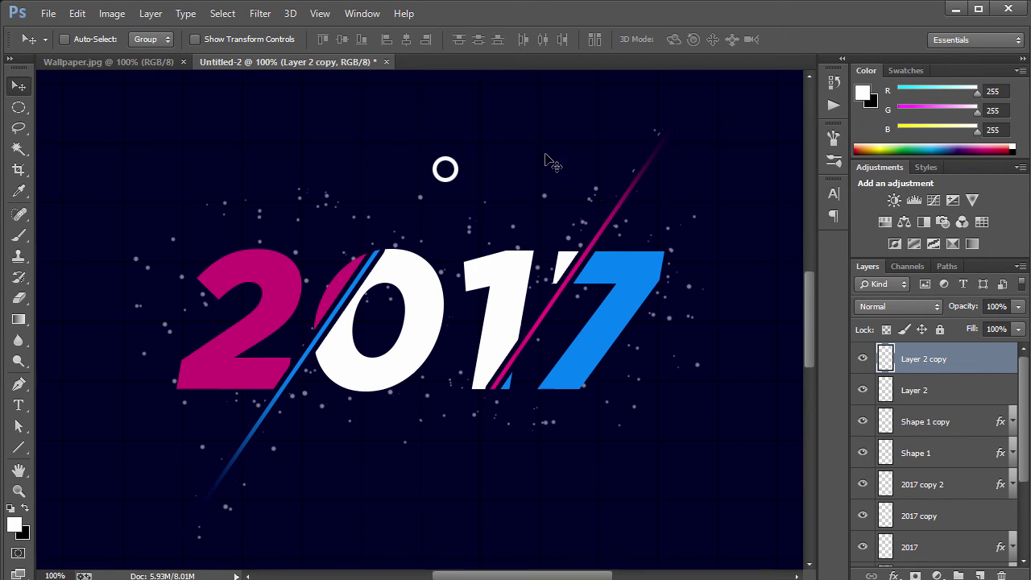
left_click(138, 59)
left_click(288, 61)
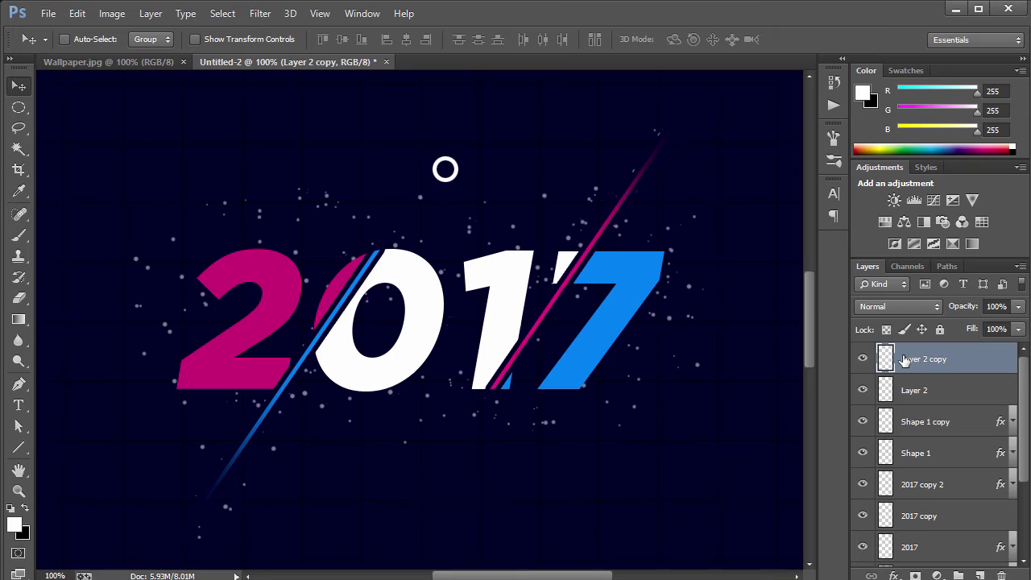
double_click(977, 362)
left_click(563, 339)
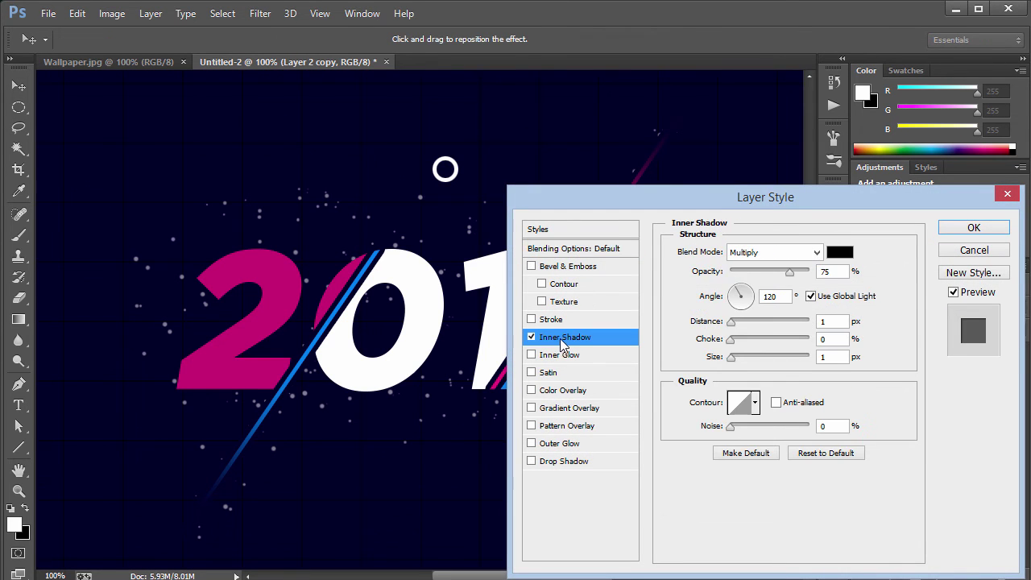
left_click(531, 337)
left_click(531, 390)
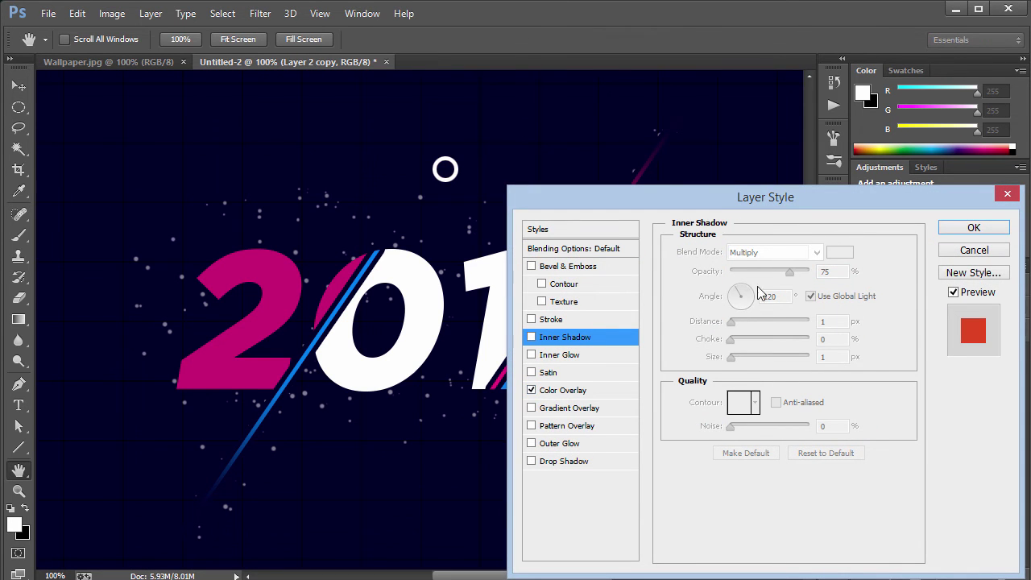
left_click(562, 390)
left_click(843, 254)
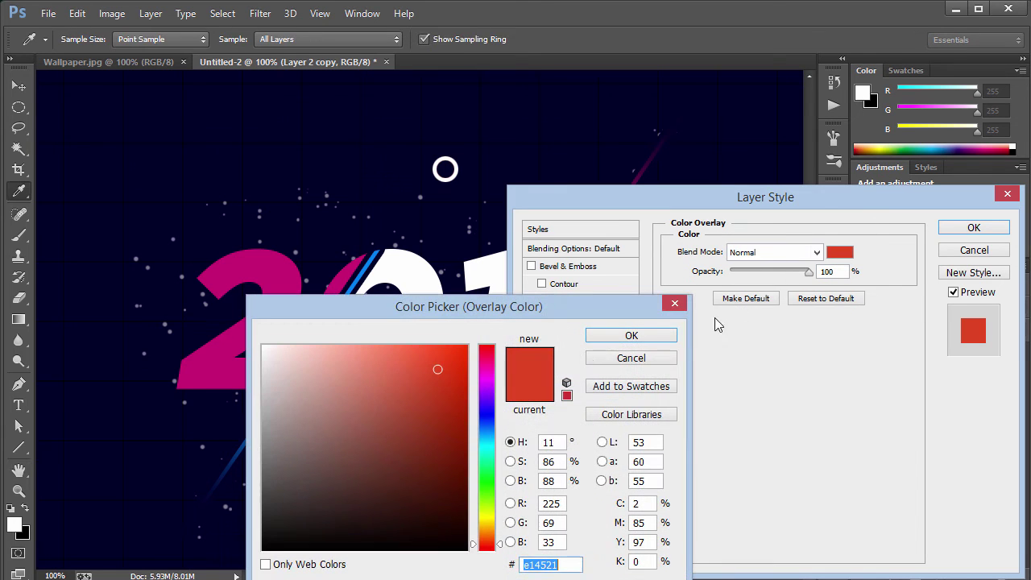
left_click(486, 462)
left_click_drag(487, 463, 487, 471)
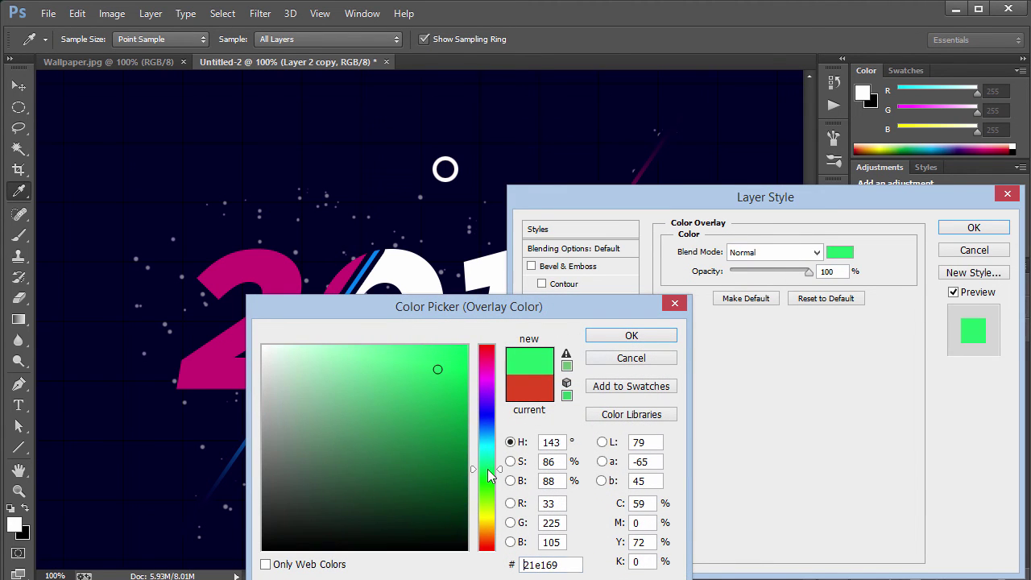
left_click(632, 335)
left_click(971, 228)
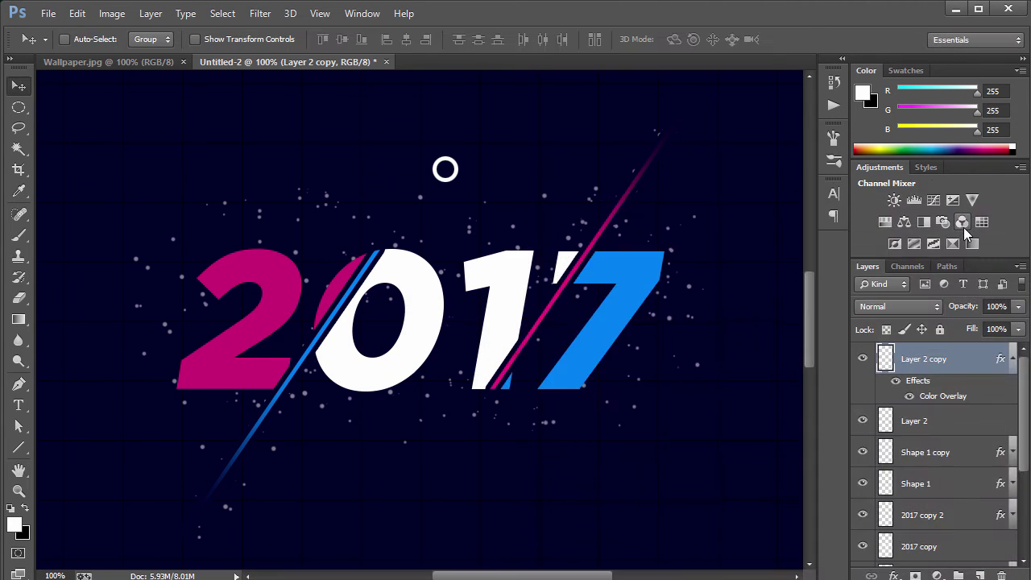
Step: Copy the green overlay's layer style from Layer 2 copy to the ring on Layer 2 and delete Layer 2 copy
right_click(958, 358)
left_click(717, 348)
left_click(963, 421)
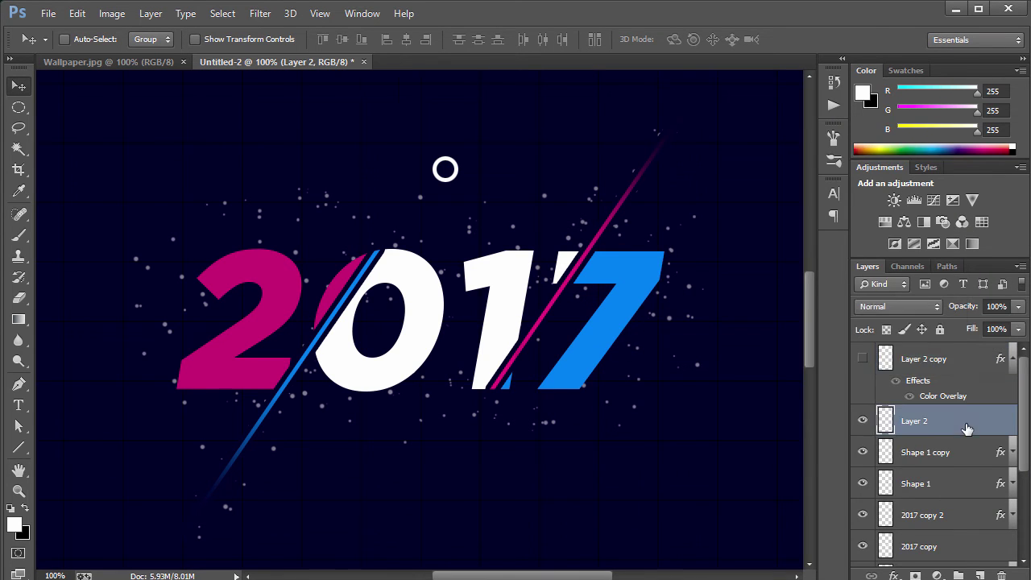
right_click(963, 421)
left_click(737, 369)
key("Delete")
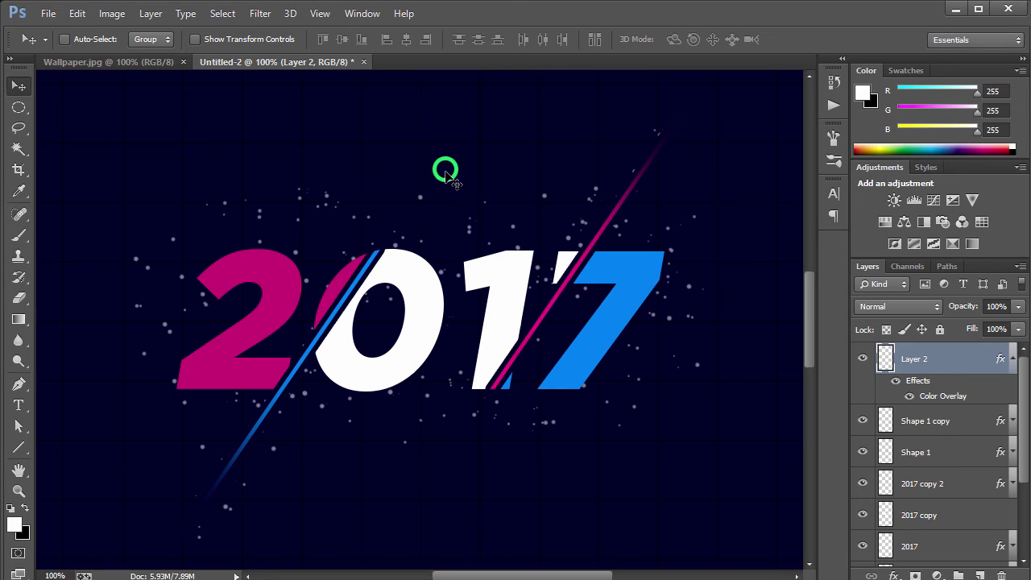
Step: Place four copies of the green ring around the 2017 lettering and compare the layout with the reference wallpaper
key("ctrl+j")
left_click_drag(458, 181, 175, 250)
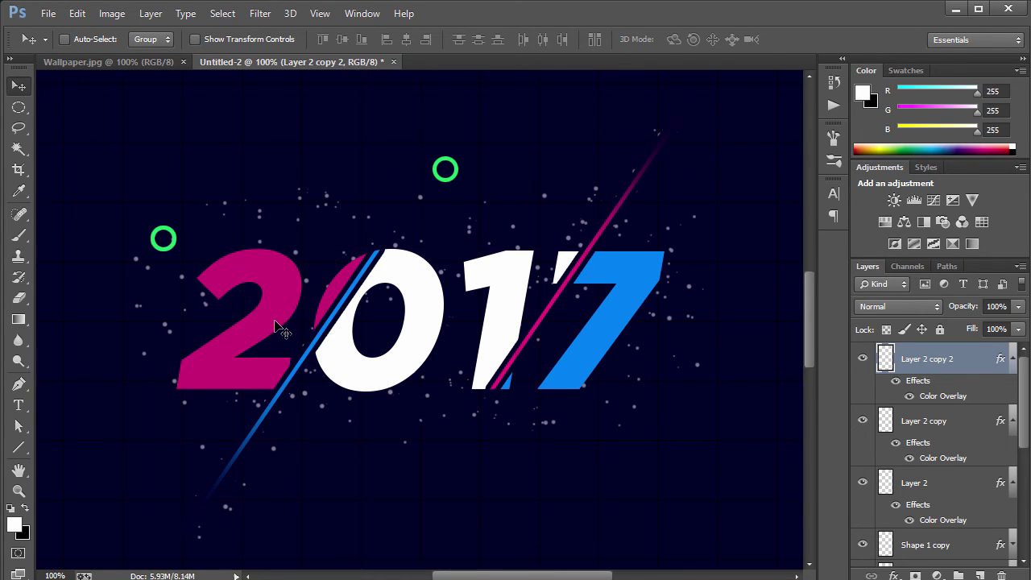
left_click_drag(346, 235, 509, 436)
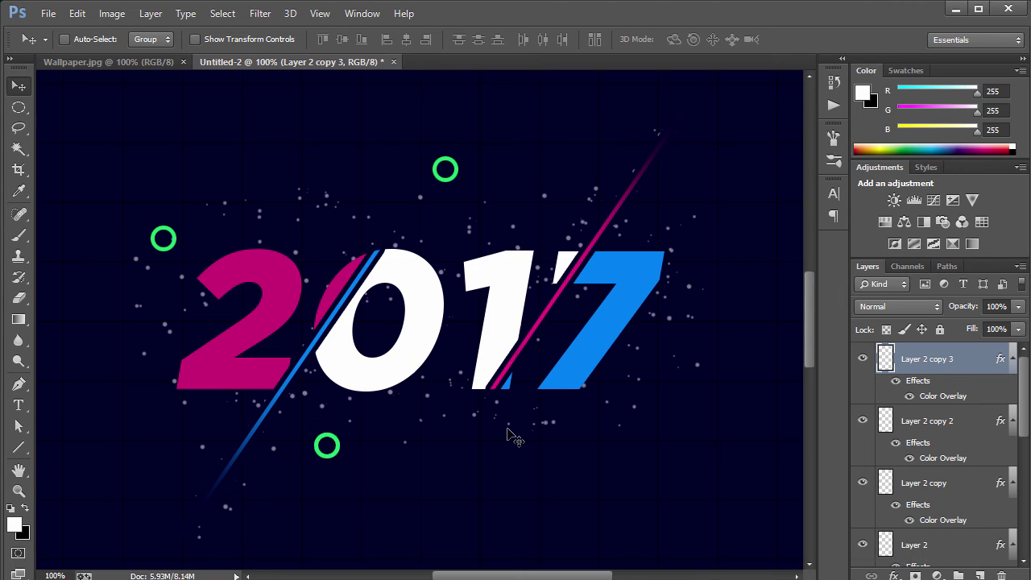
left_click_drag(364, 181, 531, 113)
left_click(105, 62)
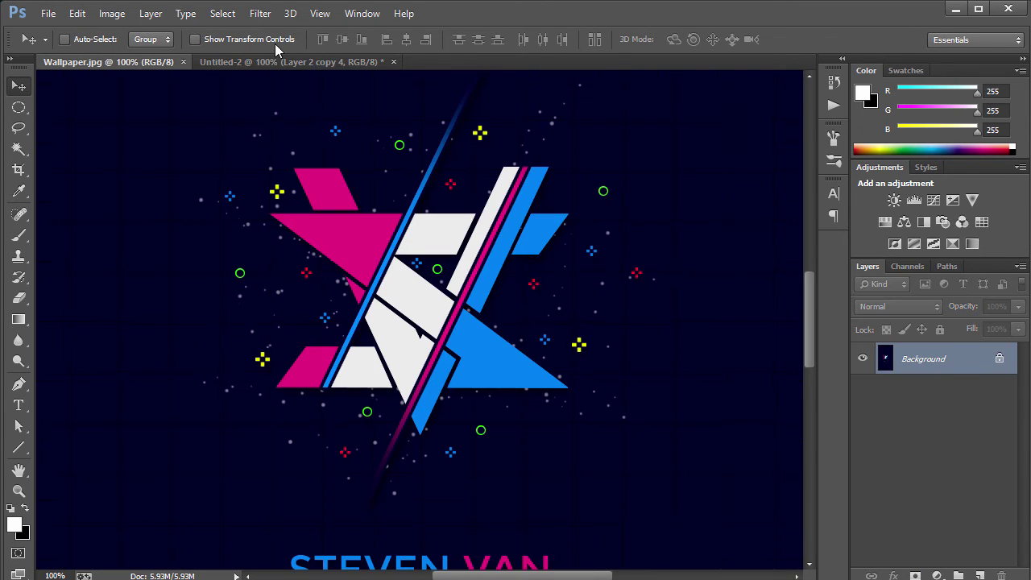
left_click(258, 62)
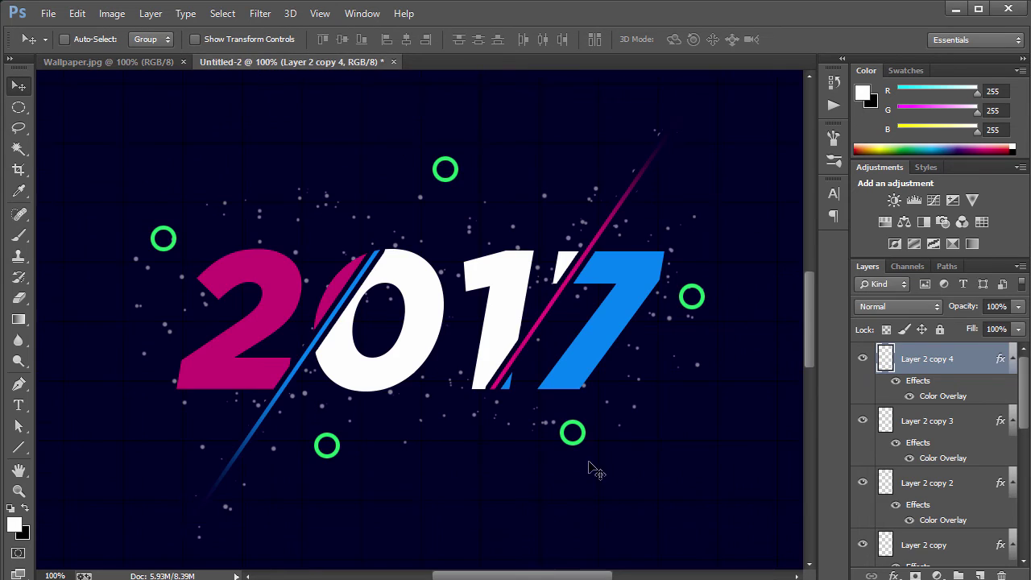
Step: Collapse the effects lists of all the green ring layers
left_click(1013, 359)
left_click(1008, 391)
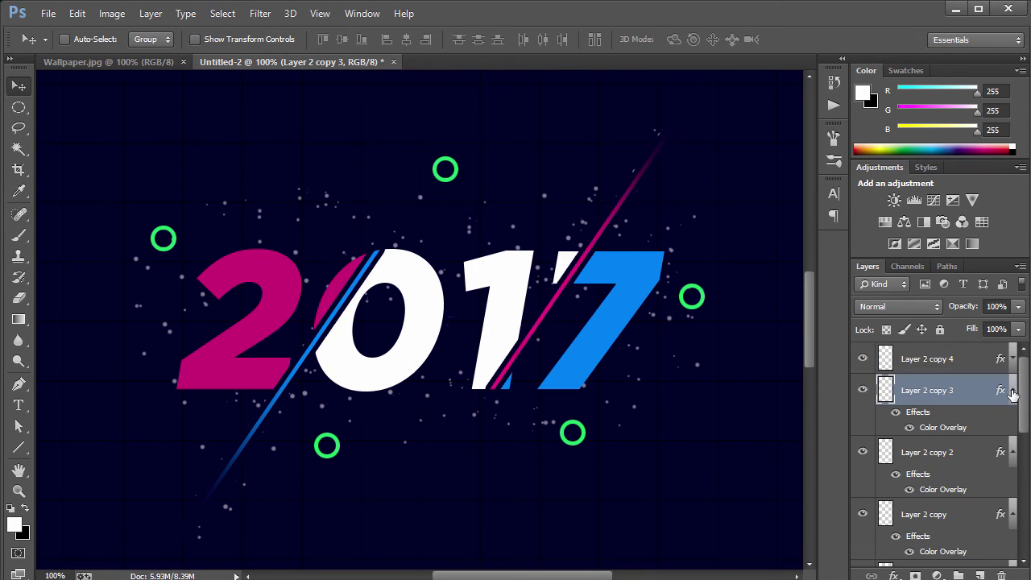
left_click(1013, 390)
left_click(1014, 423)
left_click(1013, 453)
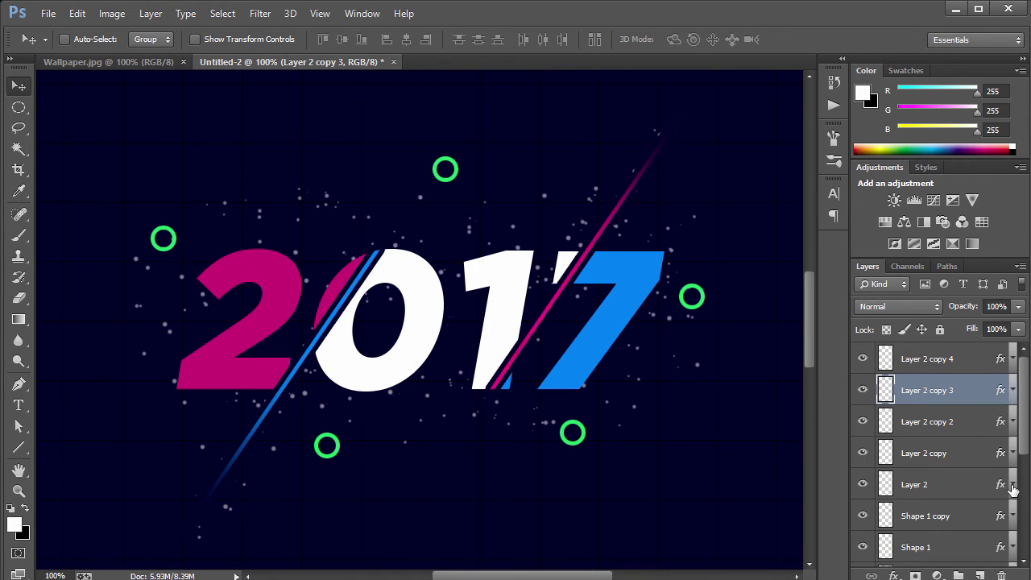
Step: Merge the five green ring layers, from Layer 2 to Layer 2 copy 4, and check the merged layer by toggling its visibility
left_click(968, 366)
left_click_drag(1025, 376, 1029, 401)
left_click(967, 431, "shift")
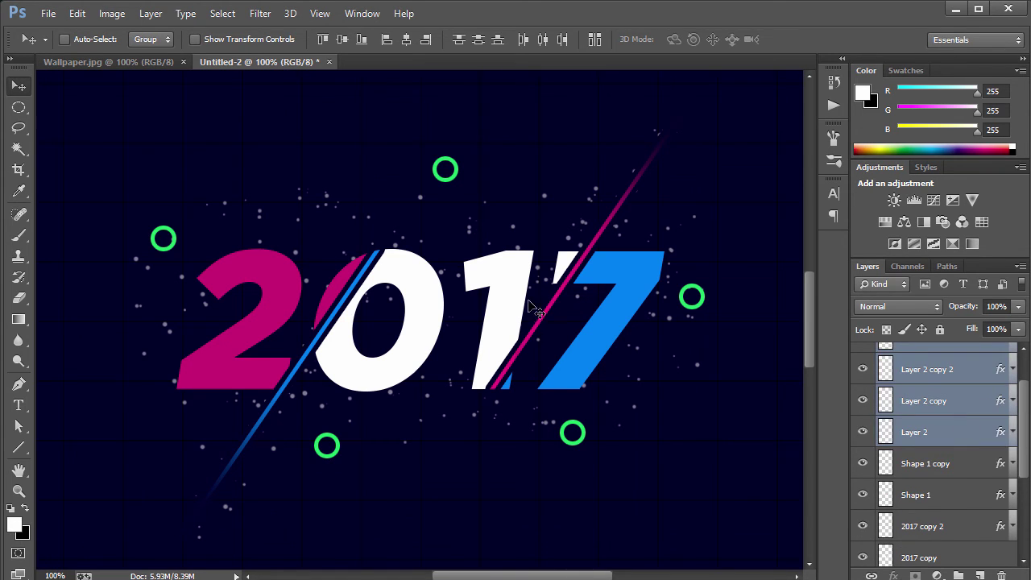
left_click_drag(1029, 436, 1029, 411)
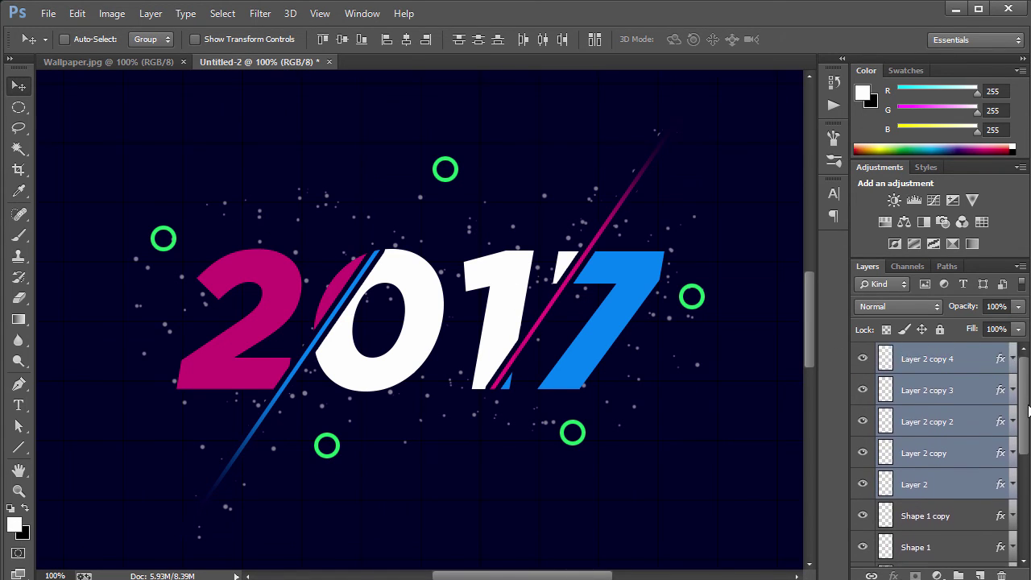
right_click(900, 403)
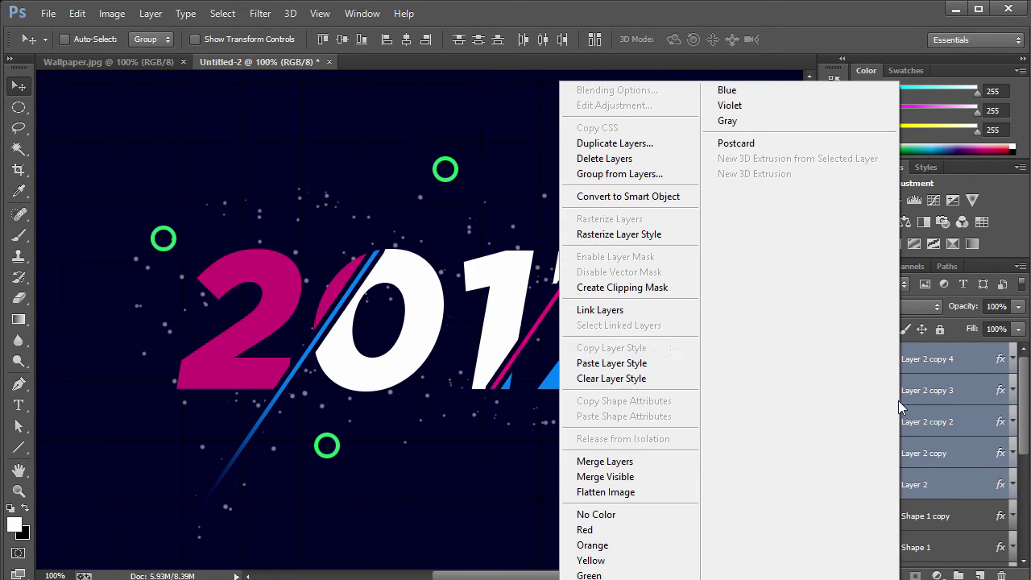
left_click(604, 462)
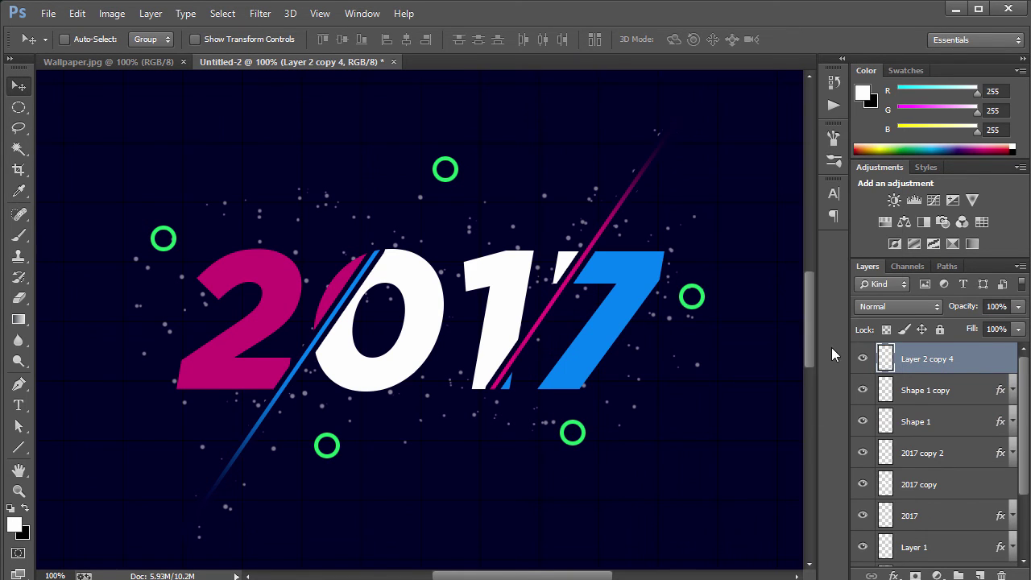
left_click(862, 361)
left_click(863, 360)
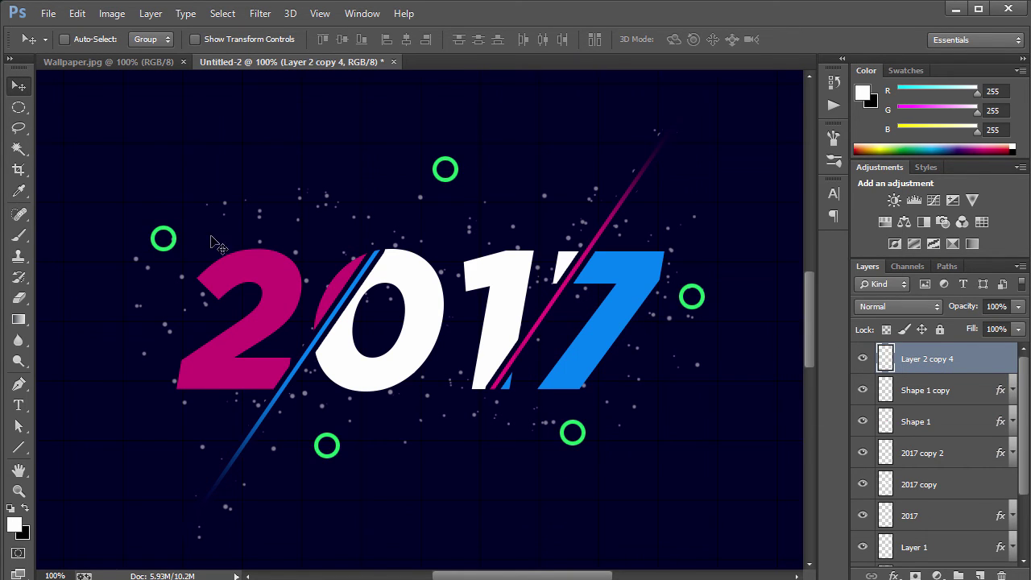
Step: On a new layer, make a narrow upright rectangular selection above the 0 and fill it with white
left_click(979, 575)
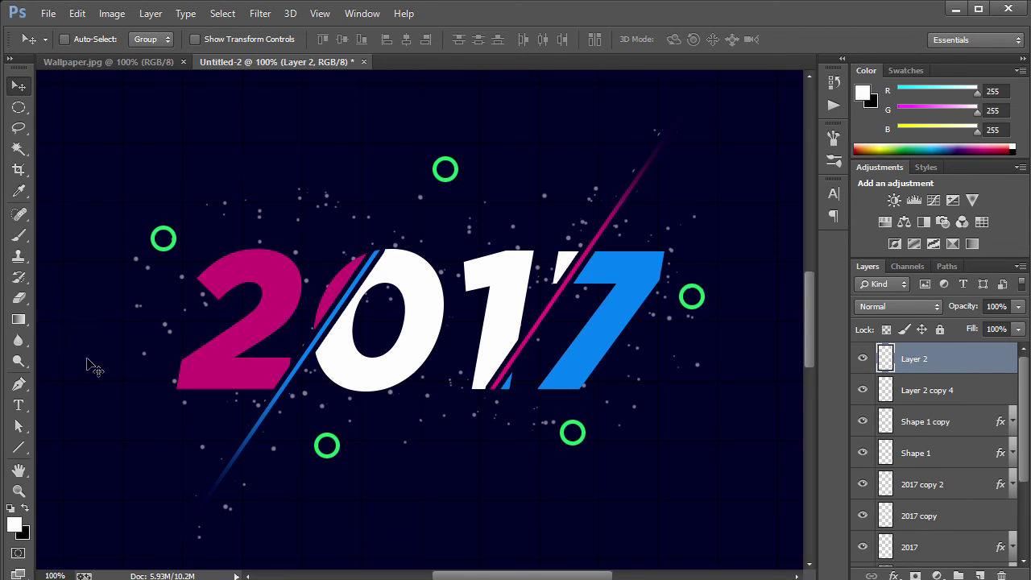
left_click(24, 446)
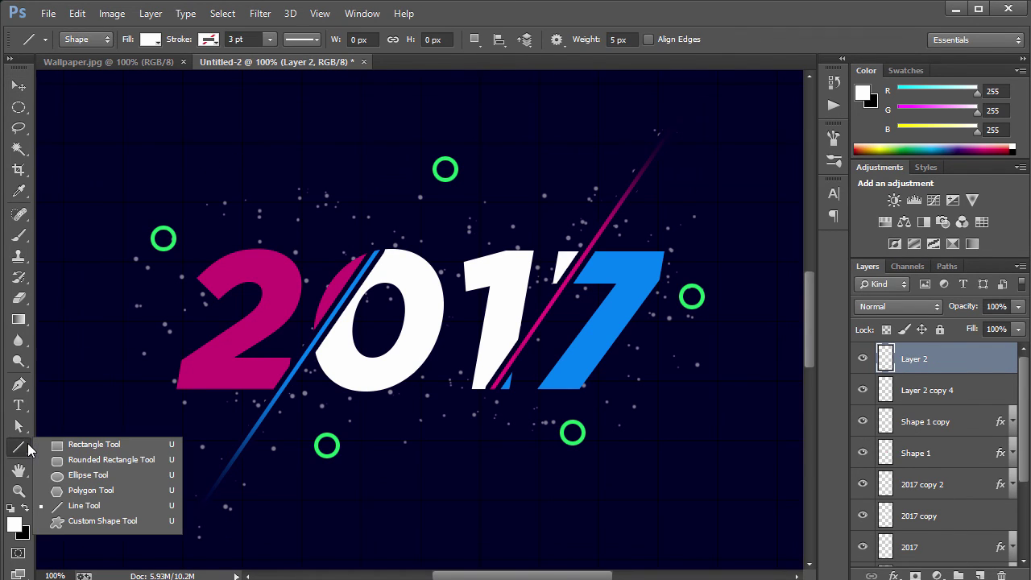
left_click(19, 107)
left_click(89, 105)
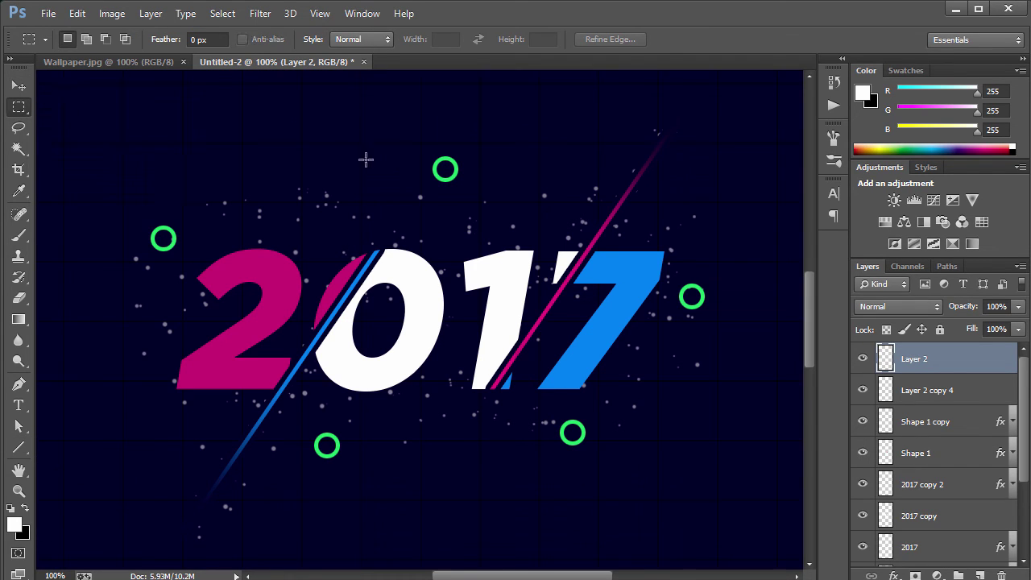
left_click_drag(339, 114, 364, 230)
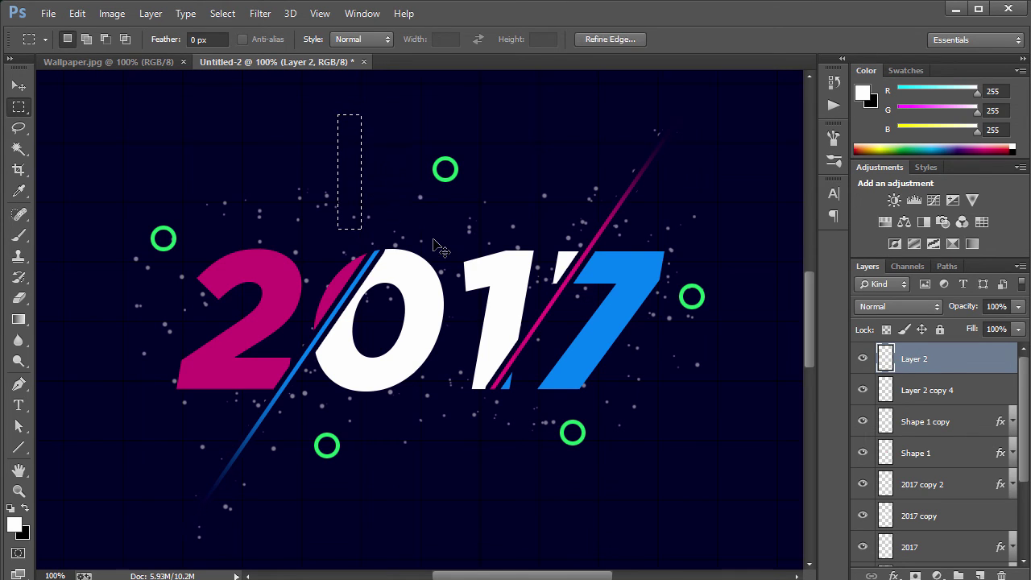
key("alt+BackSpace")
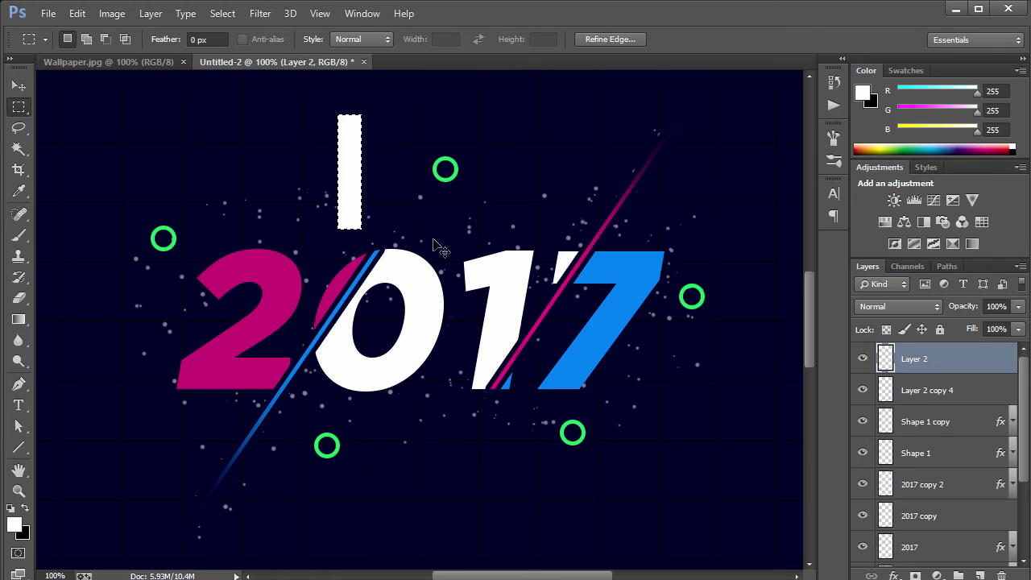
Step: Duplicate the white bar, rotate the copy 90 degrees to form a plus, and merge the two bar layers
key("ctrl+j")
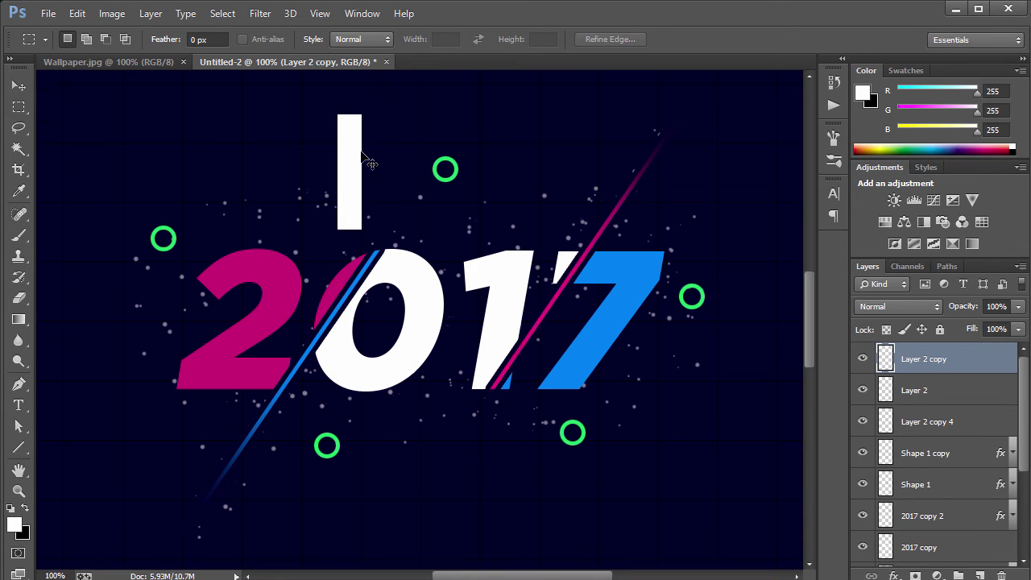
key("ctrl+t")
left_click_drag(386, 114, 308, 152)
key("Return")
key("m")
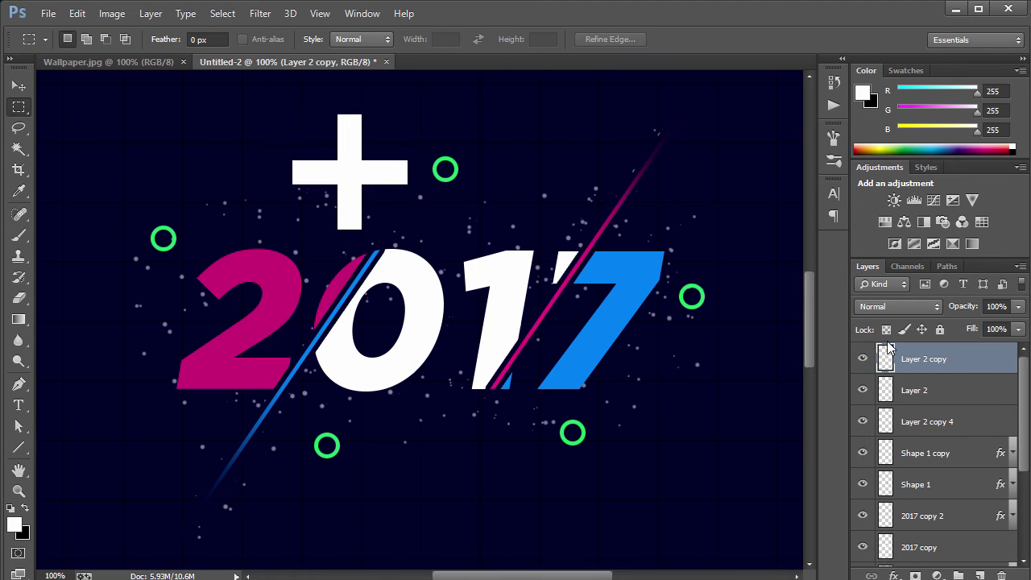
left_click(980, 398, "shift")
key("ctrl+e")
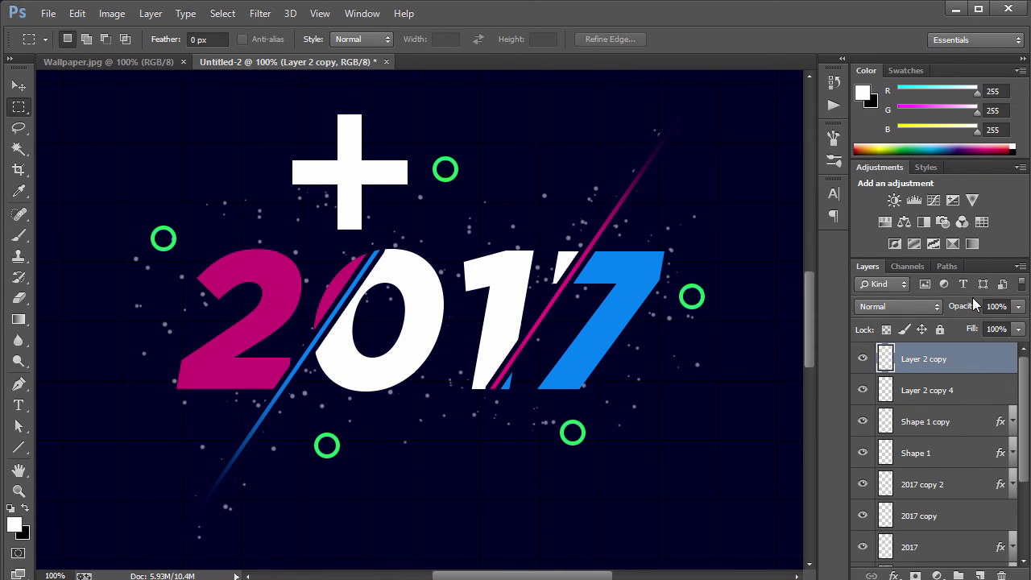
Step: Give the white plus a bright yellow Color Overlay
double_click(965, 350)
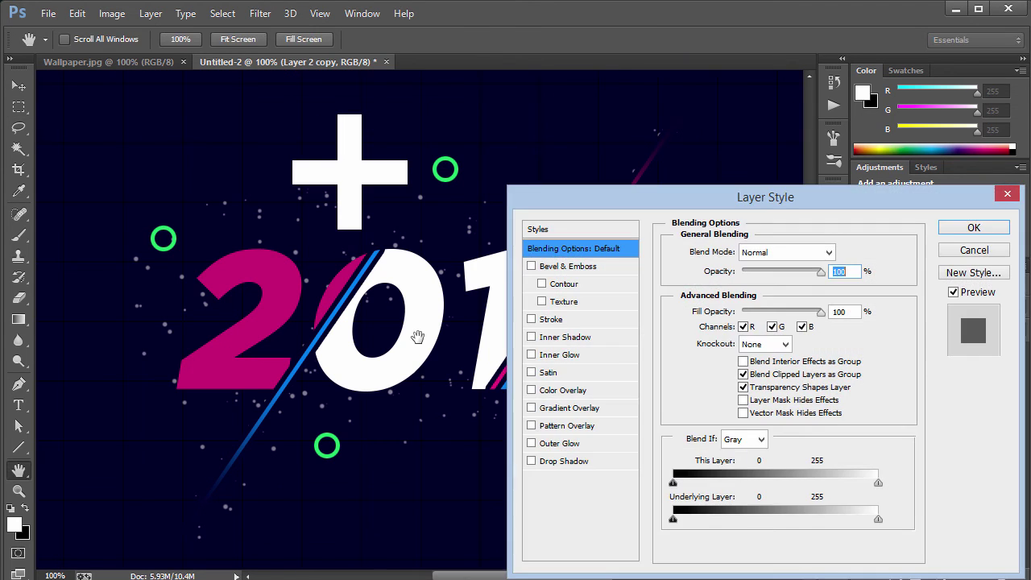
left_click(563, 390)
left_click(837, 256)
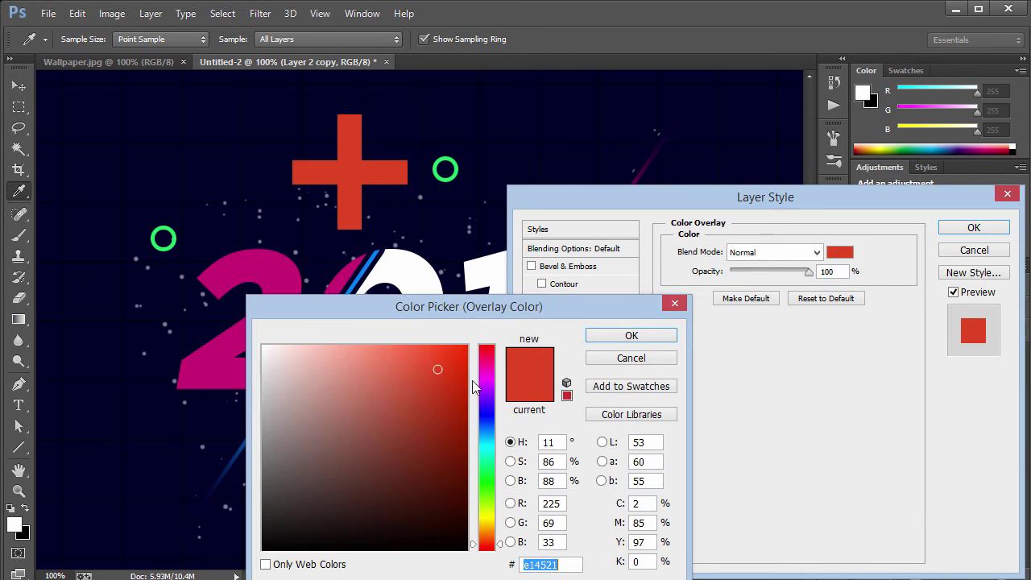
left_click_drag(486, 413, 487, 514)
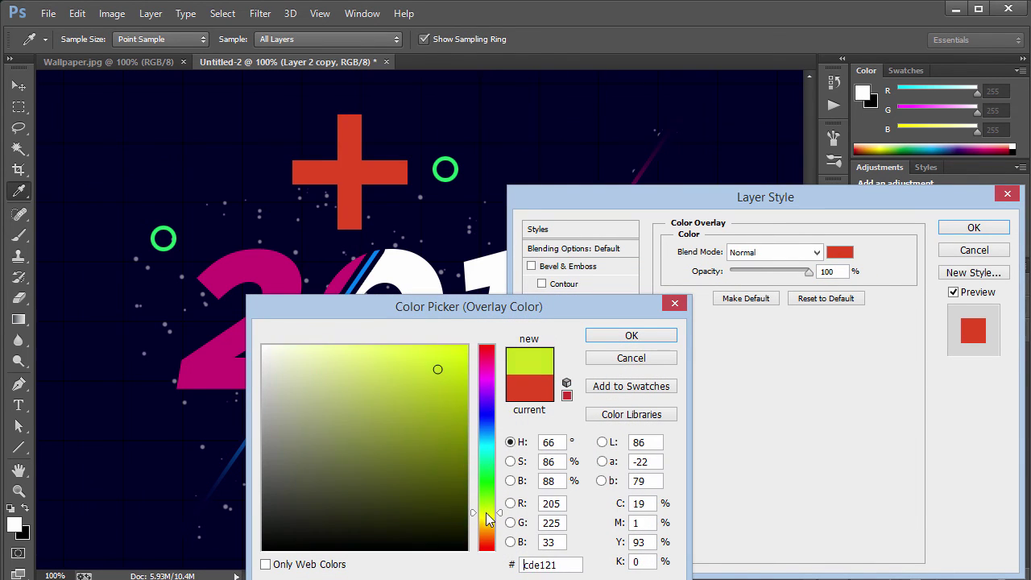
left_click_drag(430, 350, 529, 306)
left_click(628, 335)
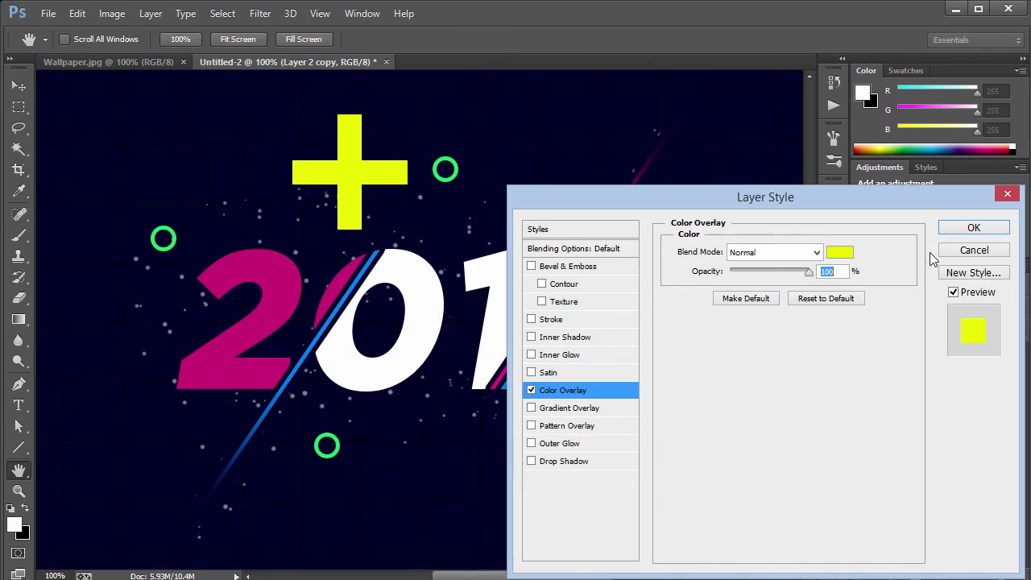
left_click(956, 230)
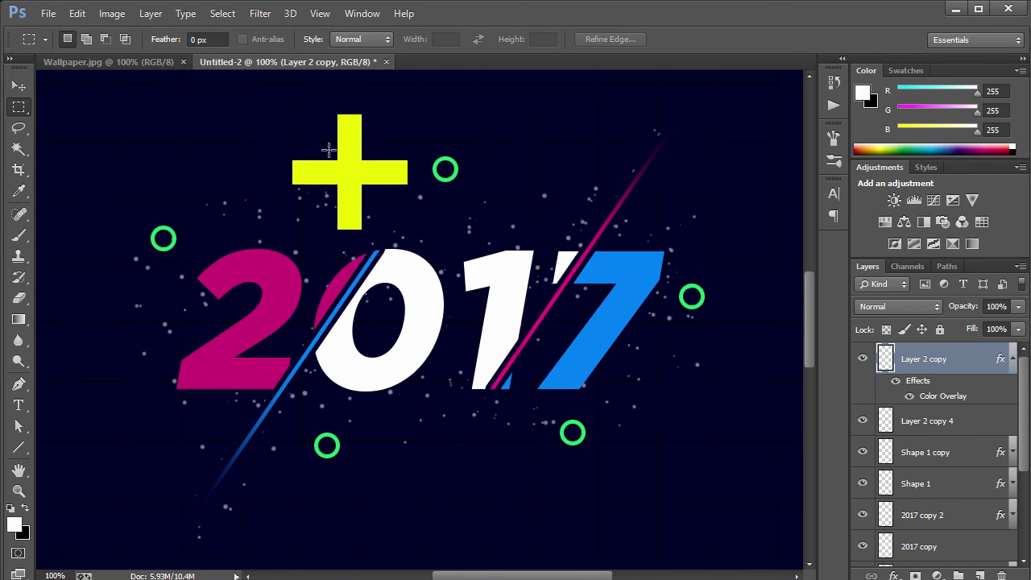
Step: Delete a square area from the center of the yellow plus, leaving four separate arms, and deselect
left_click_drag(328, 150, 372, 194)
key("Delete")
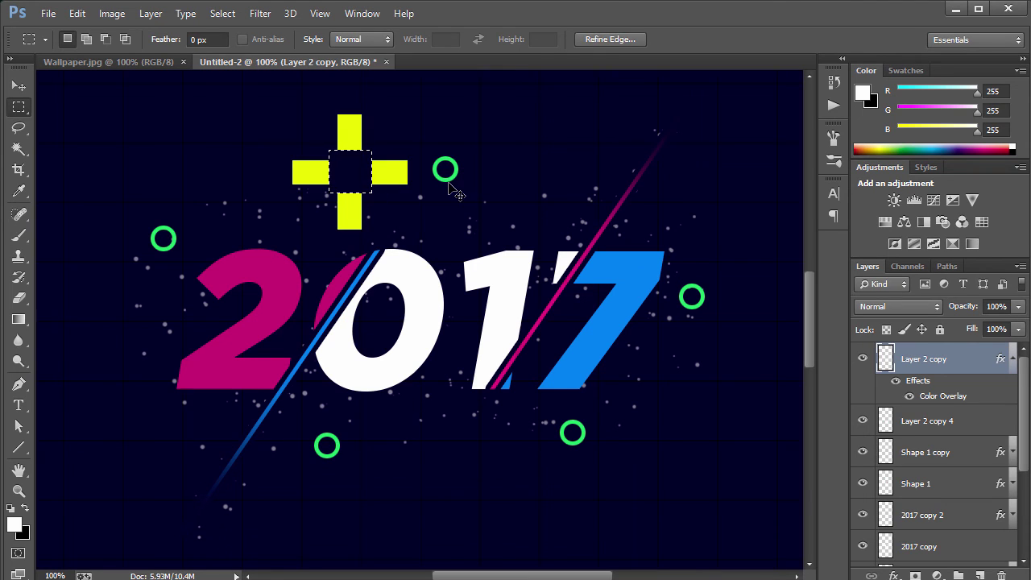
key("ctrl+d")
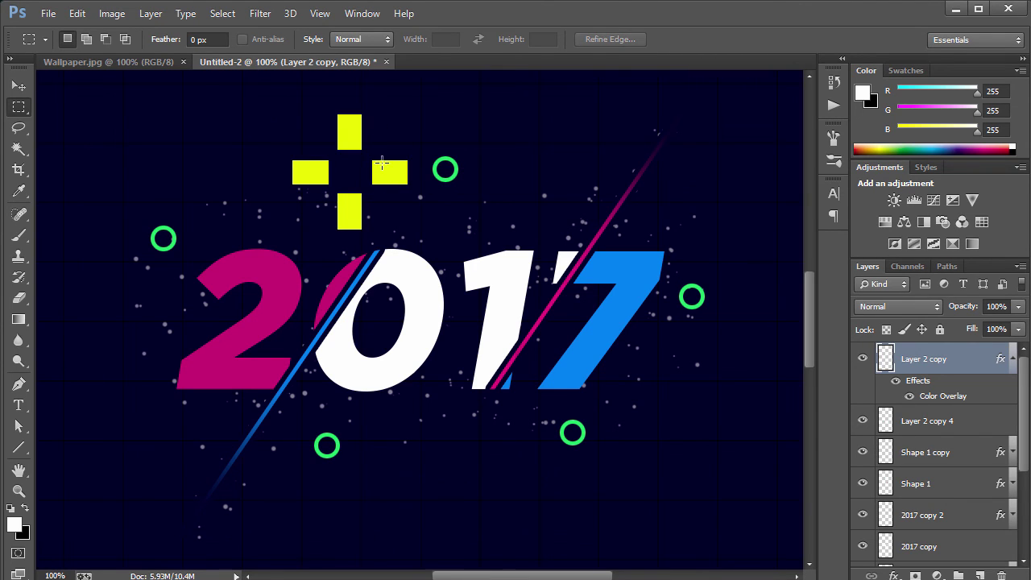
Step: Scale the four-armed yellow plus down proportionally about its center to roughly a fifth of its size
key("ctrl+t")
left_click_drag(408, 114, 357, 166)
key("Return")
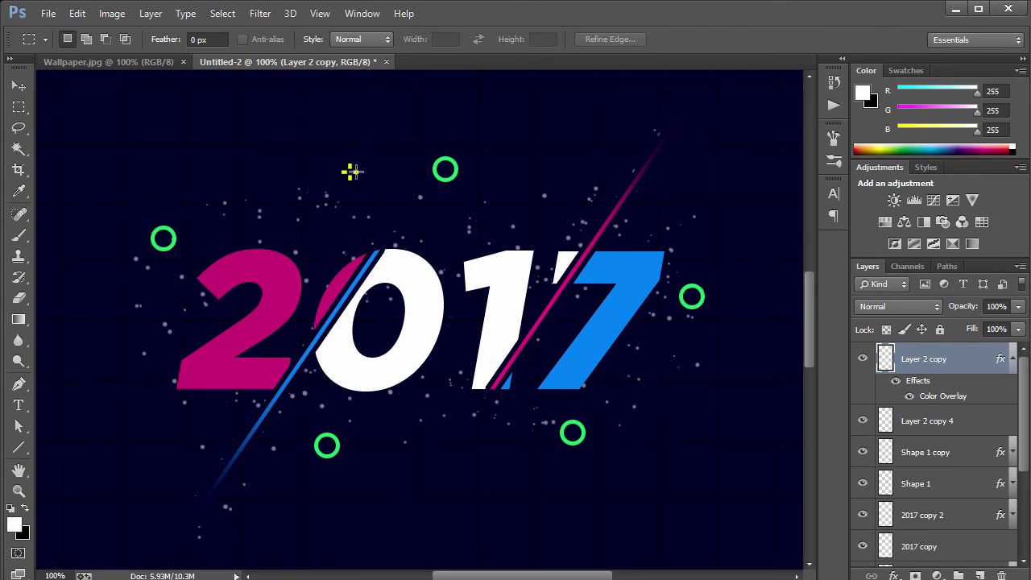
Step: Scatter five copies of the small yellow plus around the lettering, including one inside the 0
key("v")
key("ctrl+j")
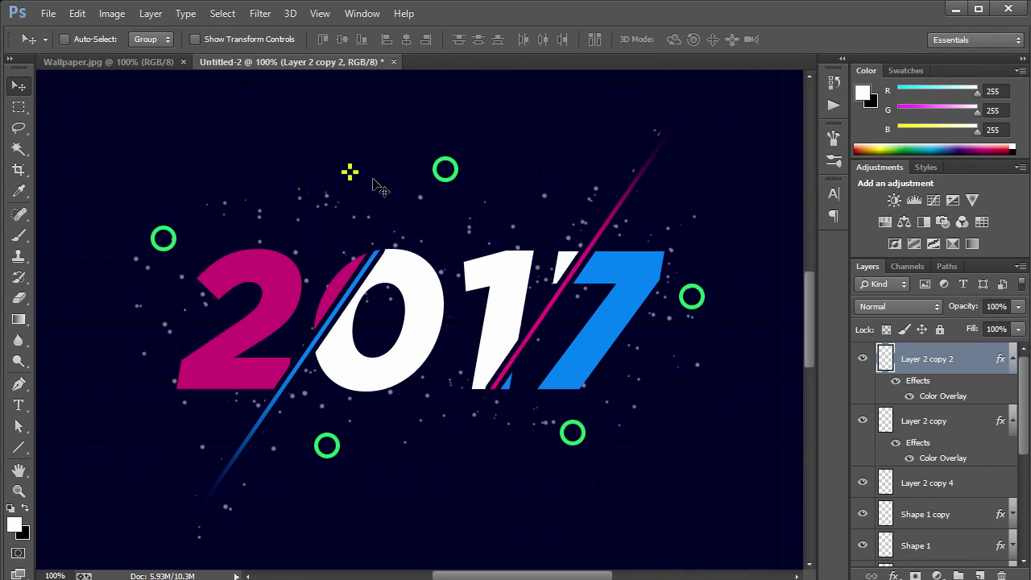
left_click_drag(349, 176, 542, 254)
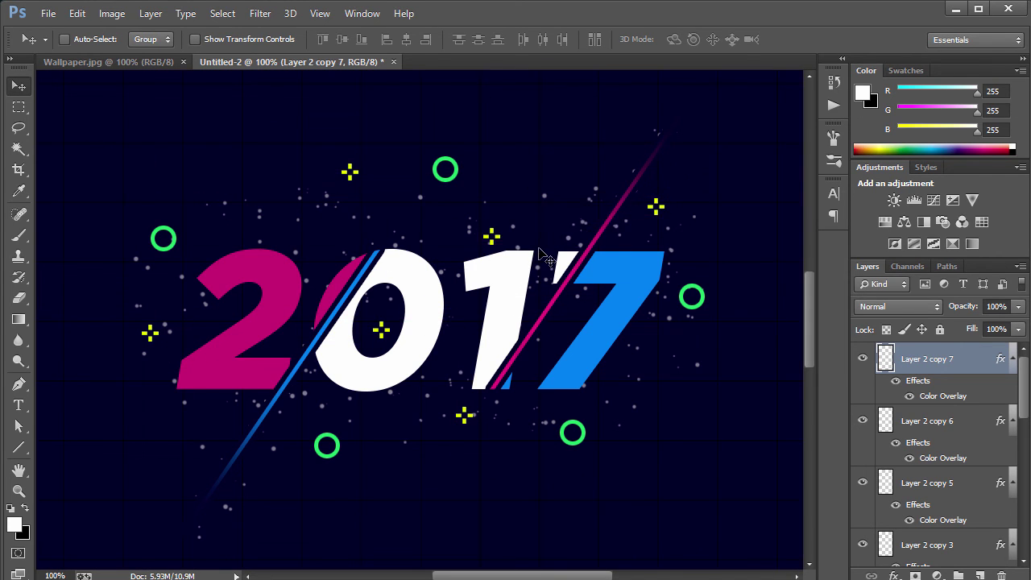
Step: Collapse the effects lists of all six yellow plus layers
left_click(1010, 359)
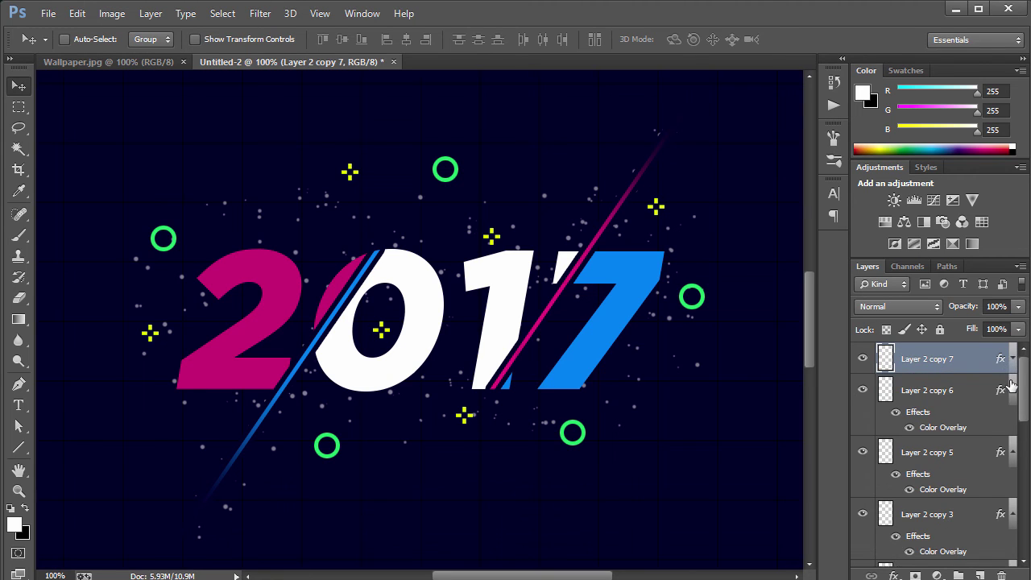
left_click(1012, 391)
left_click(1013, 422)
left_click(1013, 453)
left_click(1012, 484)
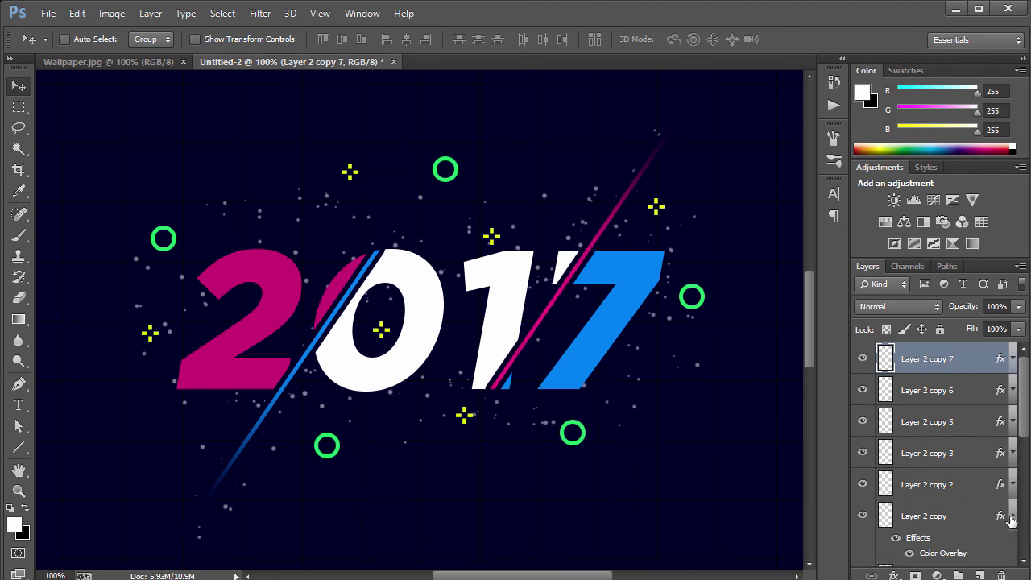
left_click(1012, 517)
Step: Rename the merged green rings layer, Layer 2 copy 4, as Circles
scroll(935, 451, "down", 3)
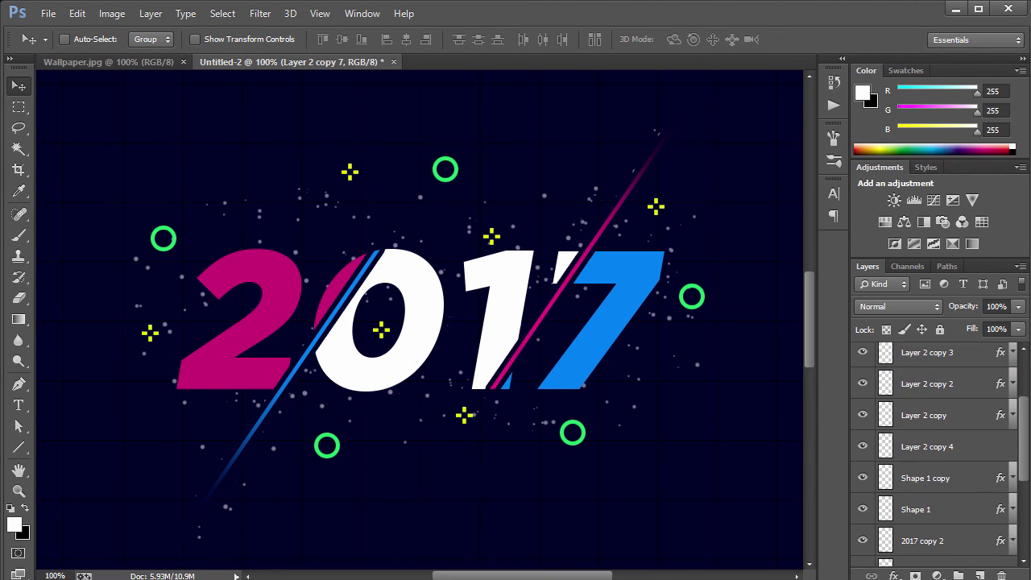
left_click(984, 446)
double_click(906, 446)
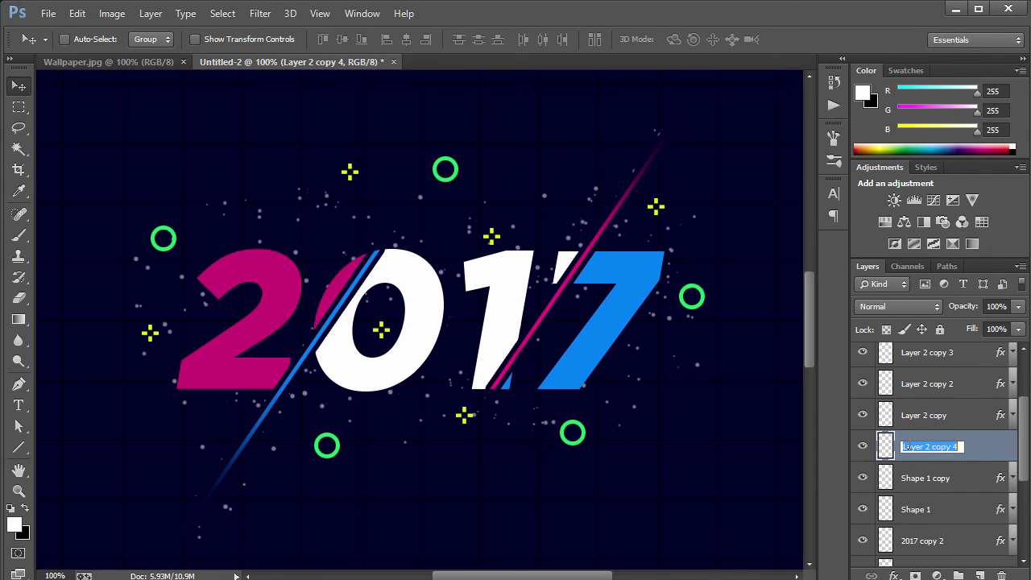
type("Circles")
key("Return")
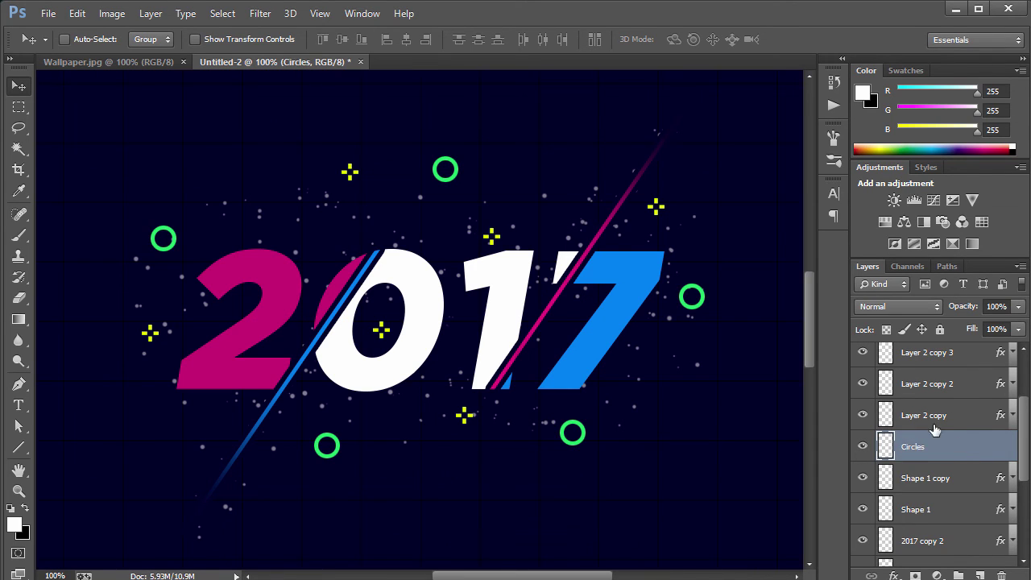
Step: Merge the six yellow plus layers into one and rename the merged layer Ywllow Plus
left_click(967, 414)
scroll(999, 419, "up", 3)
left_click(964, 365, "shift")
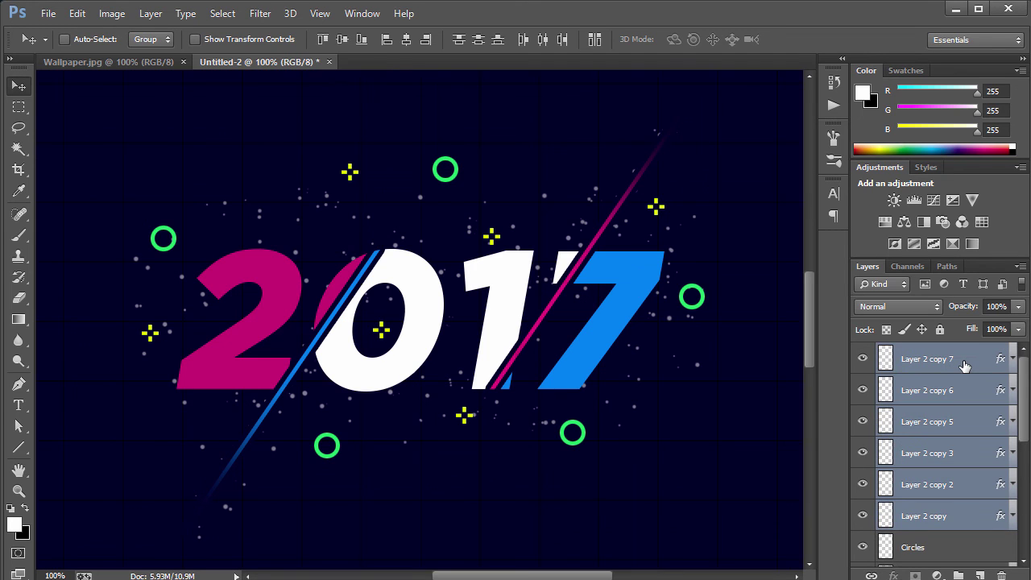
key("ctrl+e")
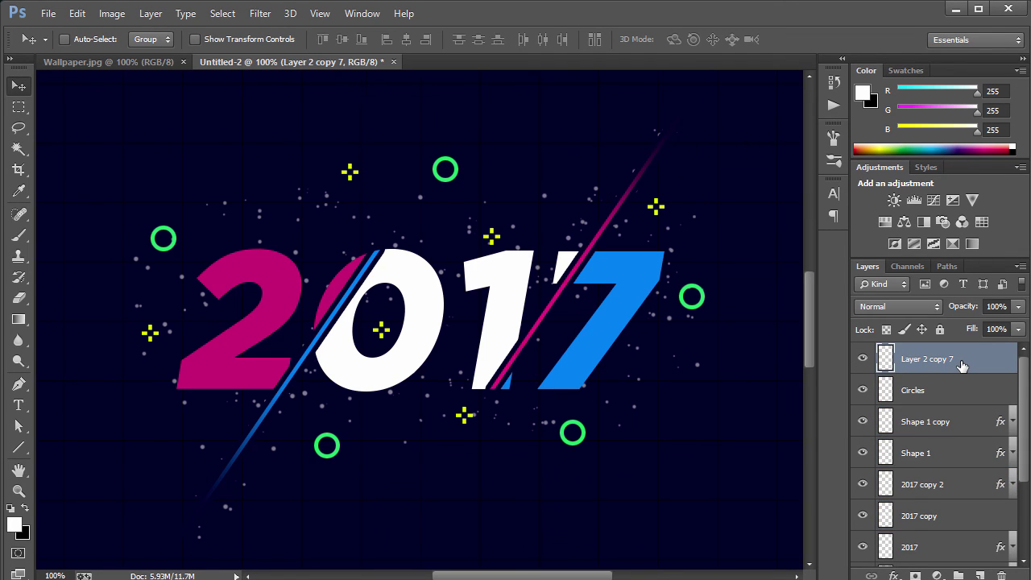
double_click(942, 360)
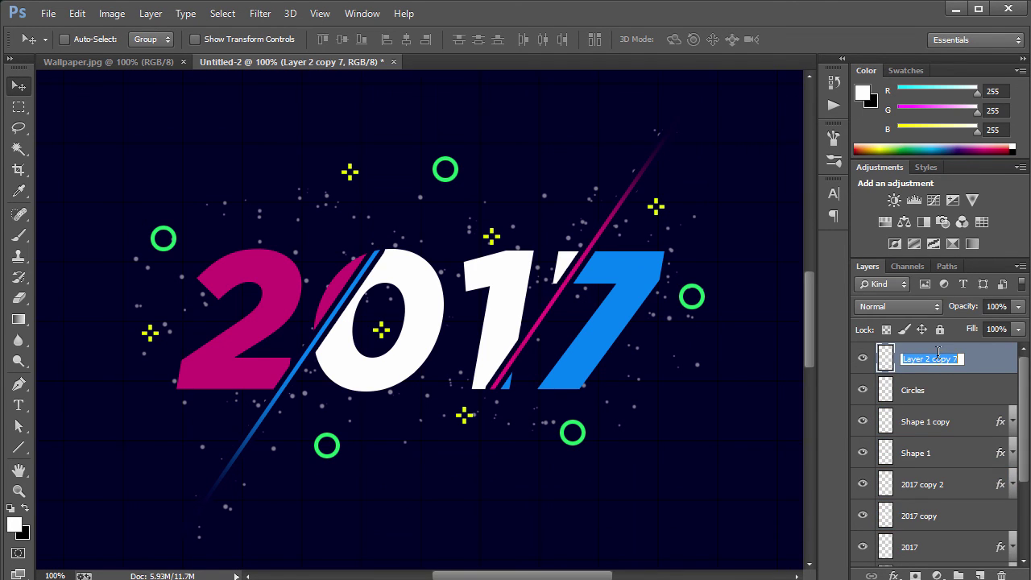
type("T")
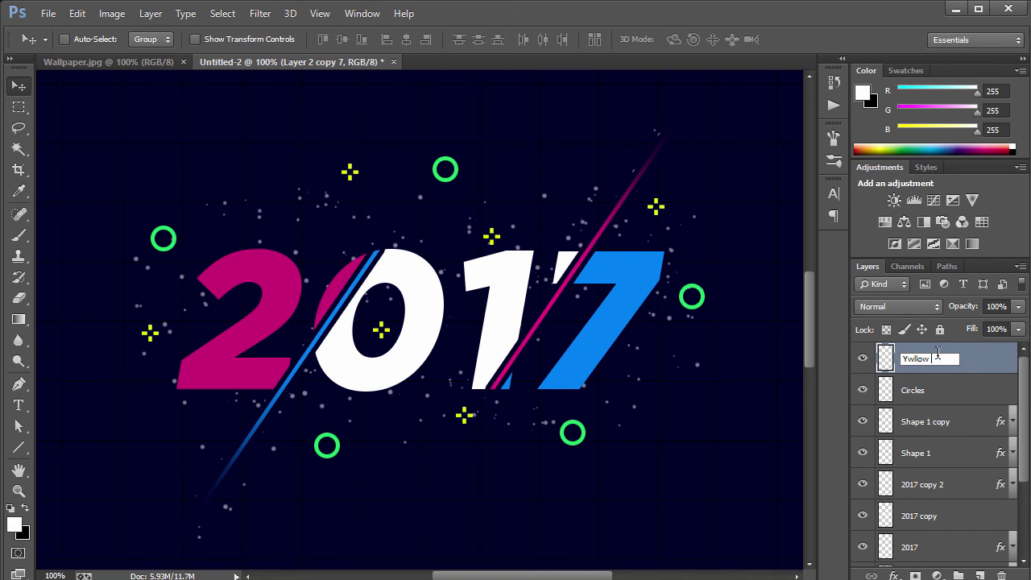
type("wllow Plus")
key("Return")
Step: Copy the yellow plus above the 0 onto its own layer from a duplicate of Ywllow Plus, and delete that duplicate
key("ctrl+j")
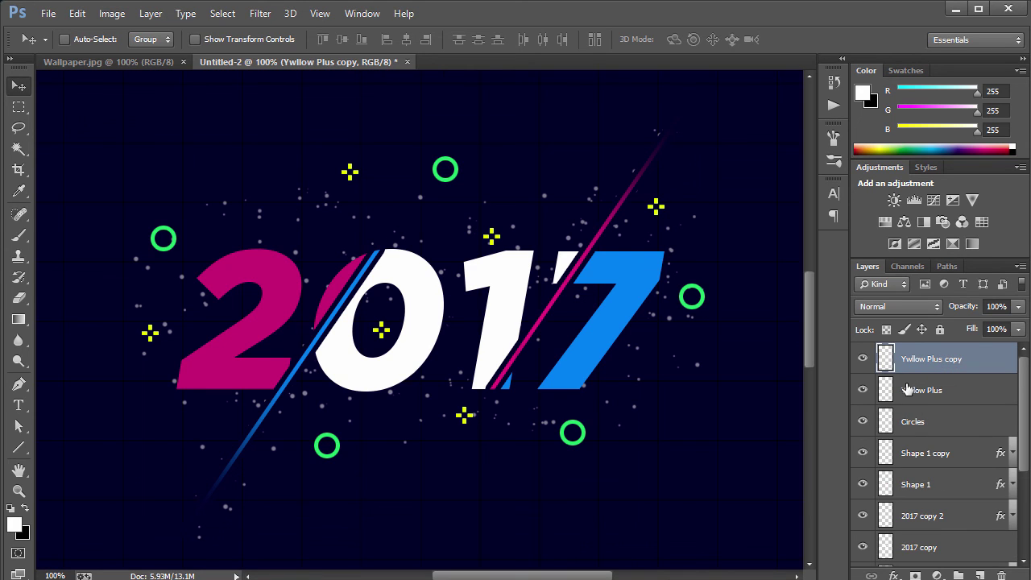
left_click(19, 106)
left_click_drag(300, 135, 379, 199)
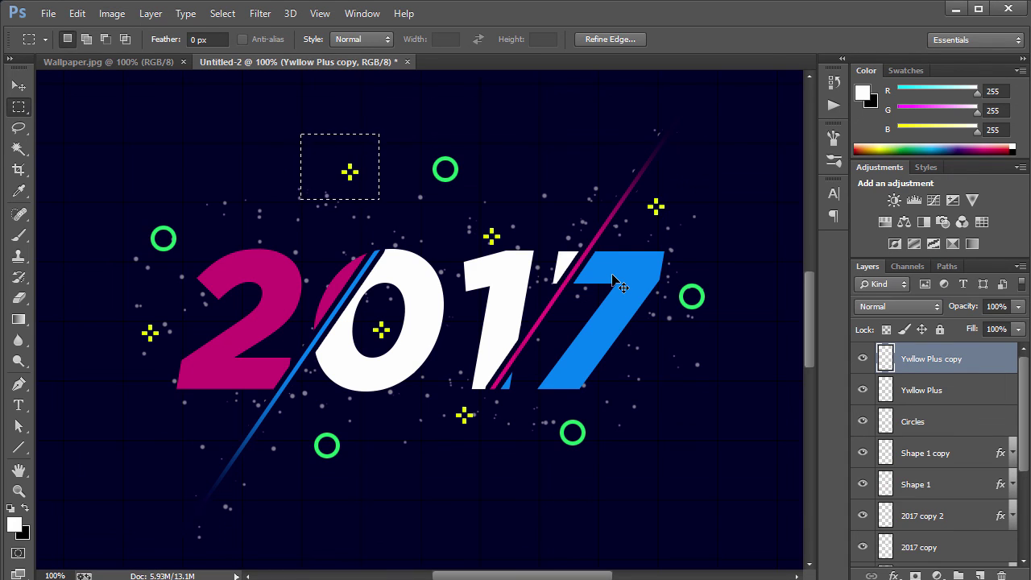
key("ctrl+j")
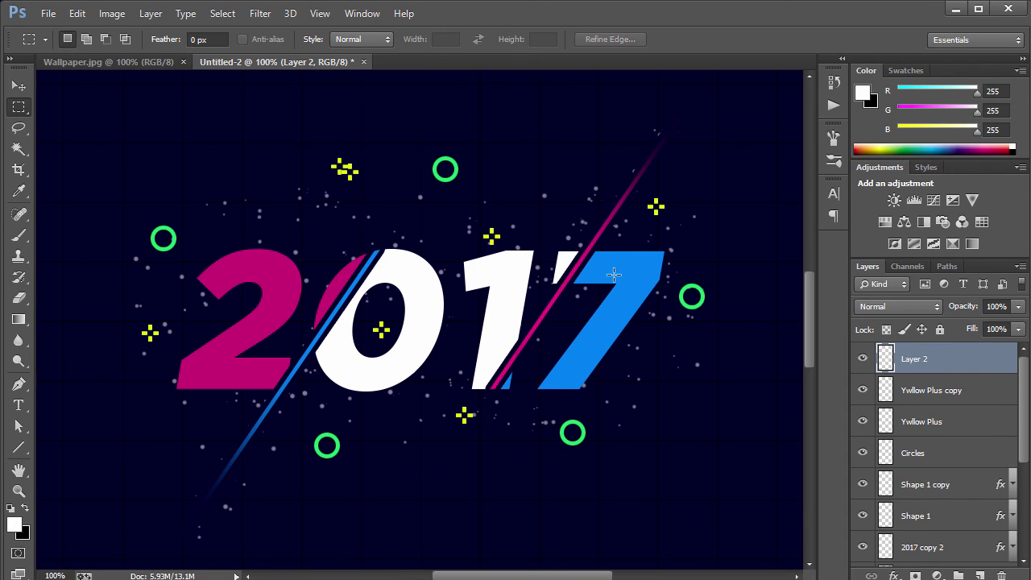
left_click(917, 391)
key("Delete")
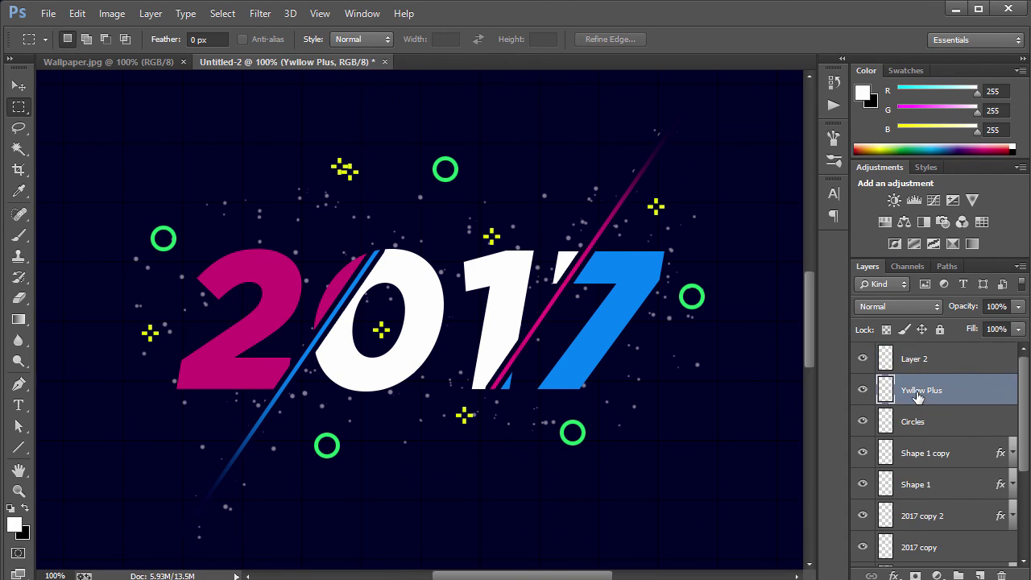
Step: Apply a turquoise Color Overlay of 00ffcc to the single plus on Layer 2
left_click(925, 368)
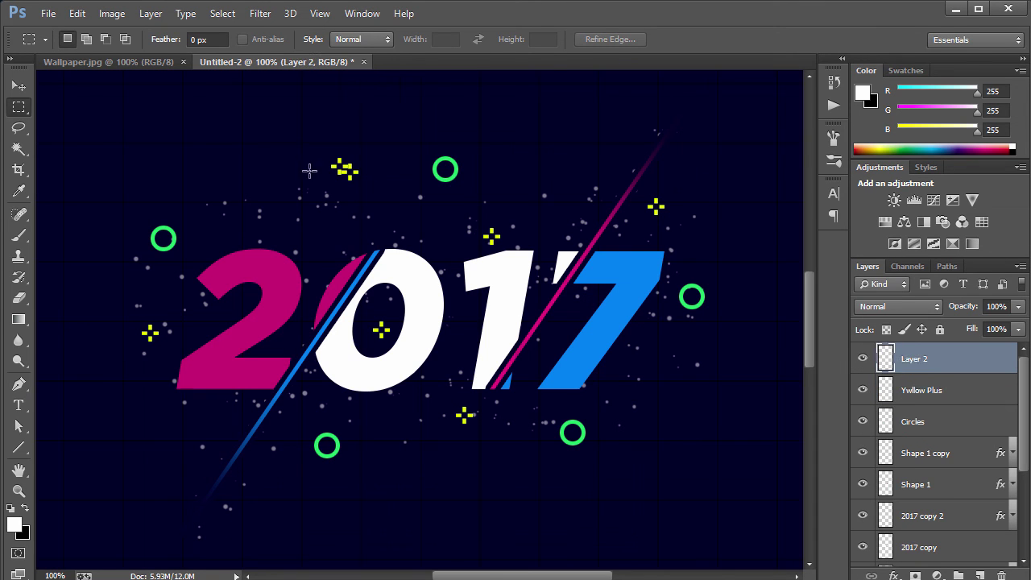
double_click(969, 364)
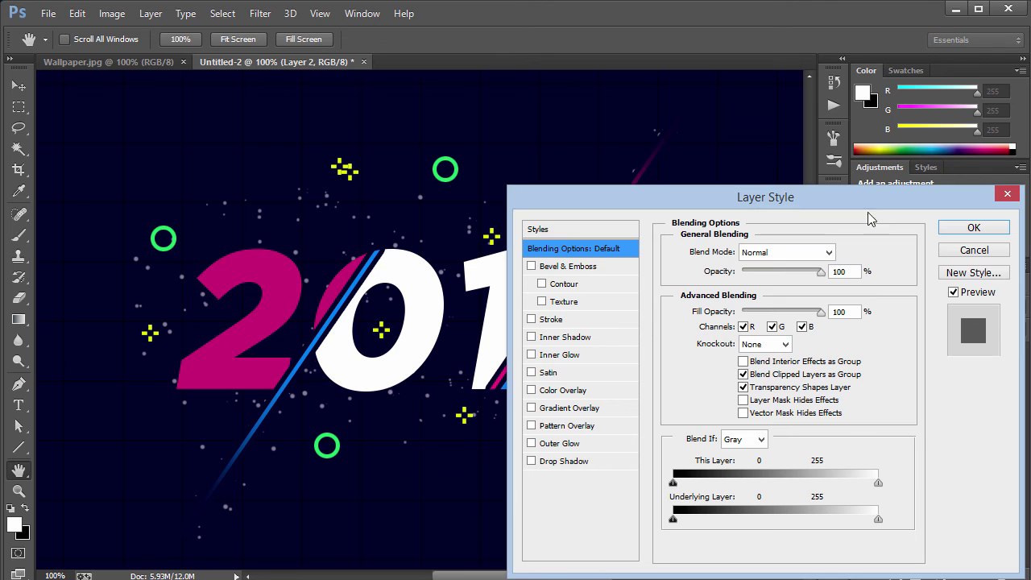
left_click(974, 228)
left_click(154, 60)
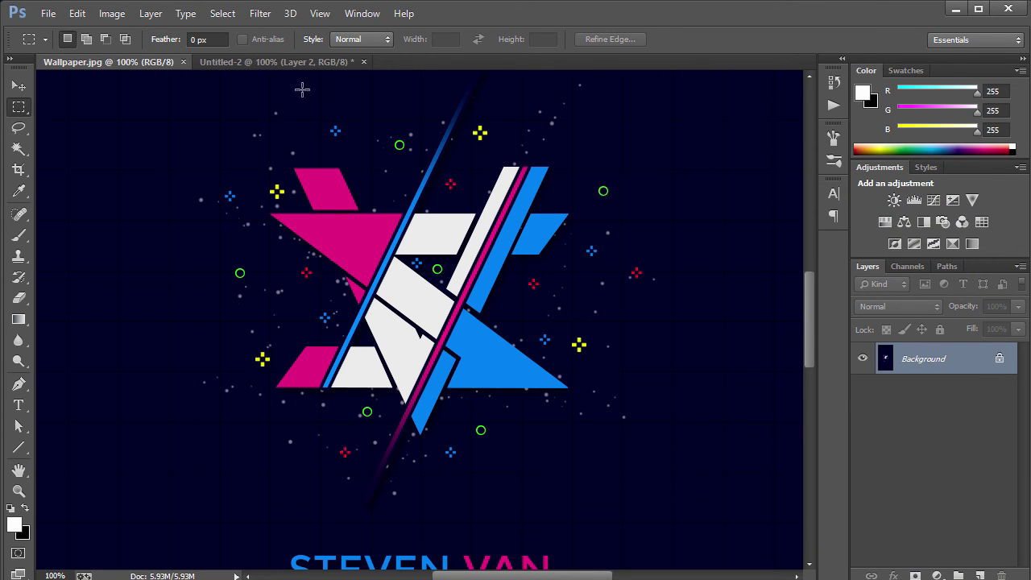
left_click(357, 62)
double_click(957, 348)
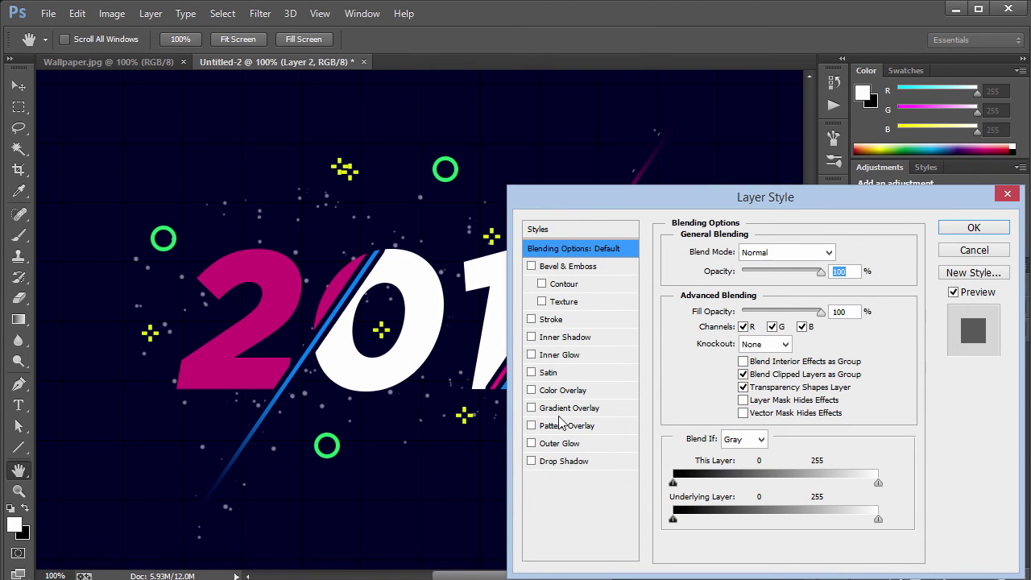
left_click(562, 390)
left_click(840, 251)
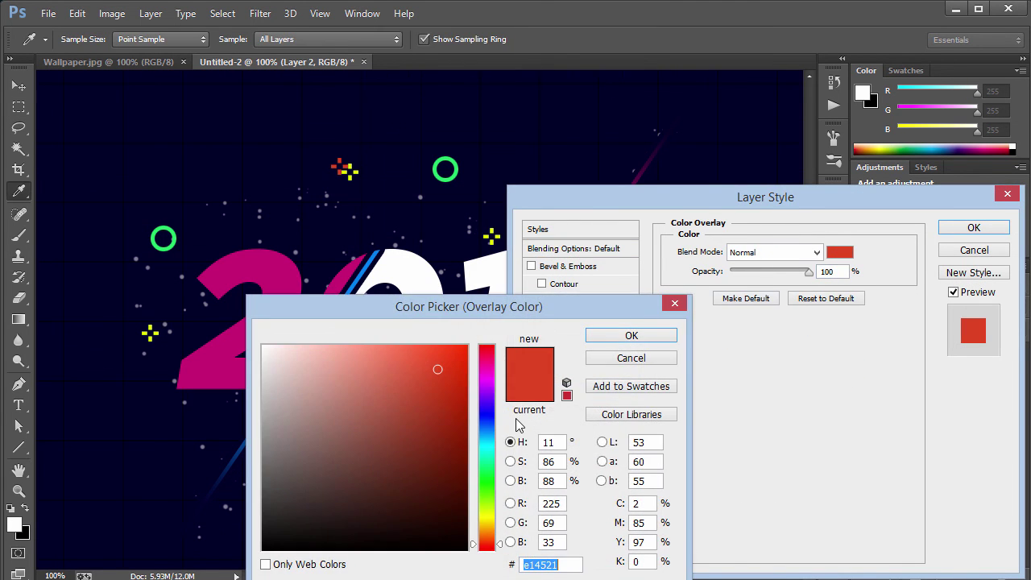
left_click(488, 455)
left_click(466, 347)
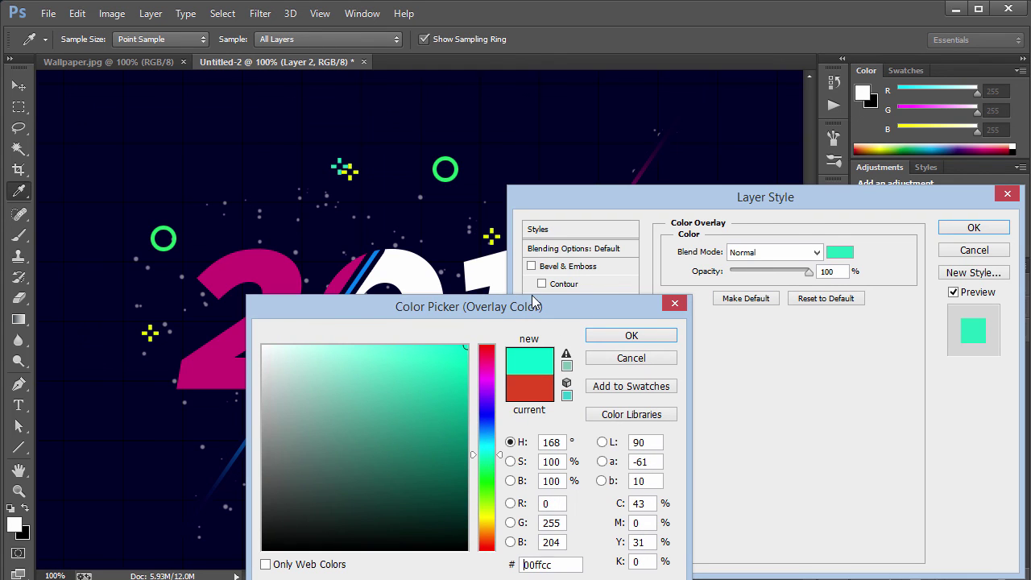
left_click(631, 336)
left_click(950, 229)
Step: Move the turquoise plus just above the gap between the 2 and the 0 and scale it proportionally to 52.38%
key("v")
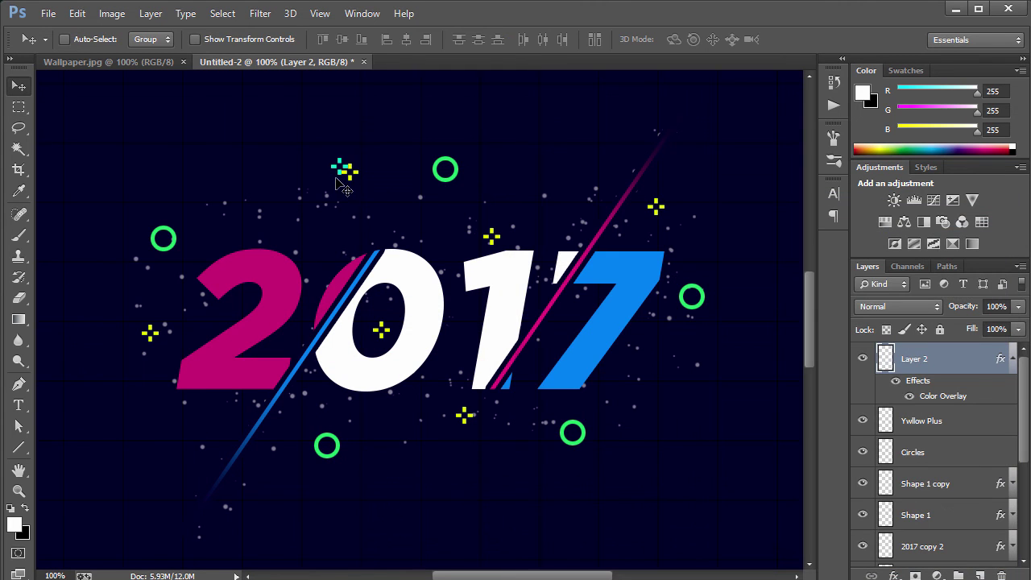
left_click_drag(338, 180, 311, 262)
key("ctrl+t")
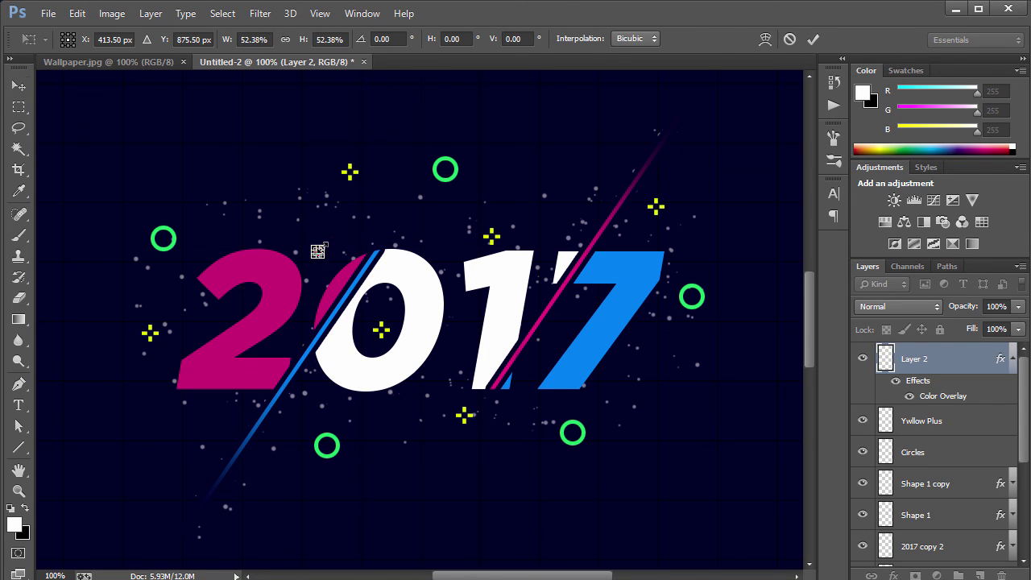
key("Return")
Step: Scatter five copies of the small turquoise plus around the lettering, including one over the 1
key("ctrl+j")
left_click_drag(352, 304, 224, 456)
left_click_drag(346, 337, 560, 342)
left_click_drag(450, 390, 439, 310)
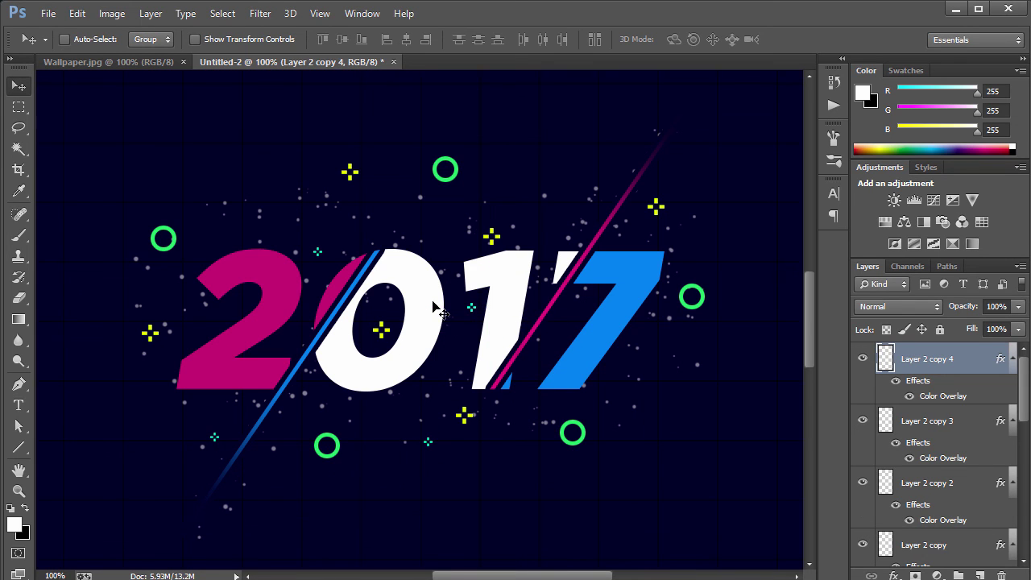
left_click_drag(494, 330, 668, 378)
Step: Collapse the effects lists of all six turquoise plus layers
left_click(1010, 360)
left_click(1012, 390)
left_click(1013, 421)
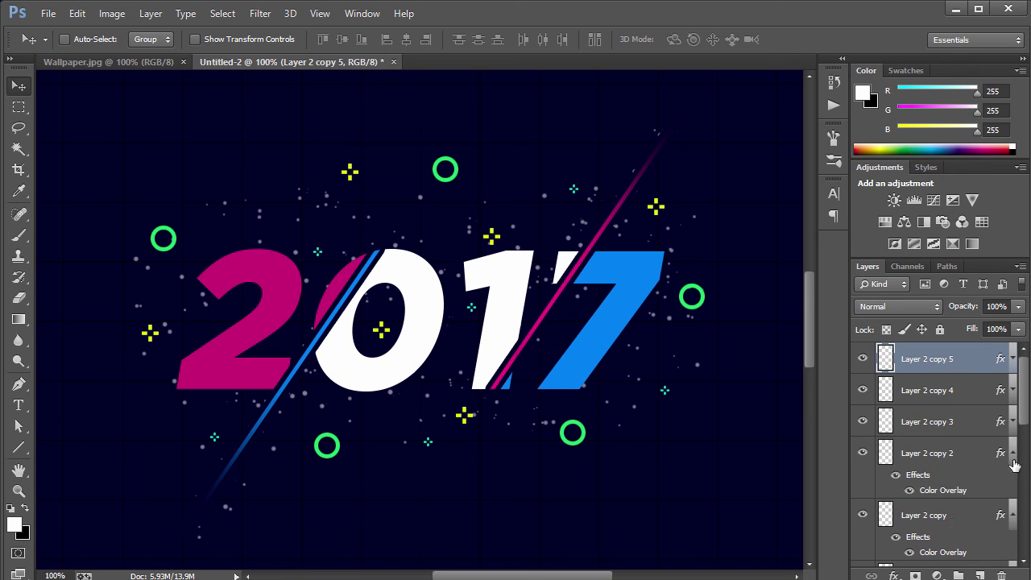
left_click(1013, 453)
left_click(1013, 484)
left_click(1013, 515)
Step: Merge the six turquoise plus layers into one and rename the merged layer Blue PLus
scroll(951, 451, "down", 2)
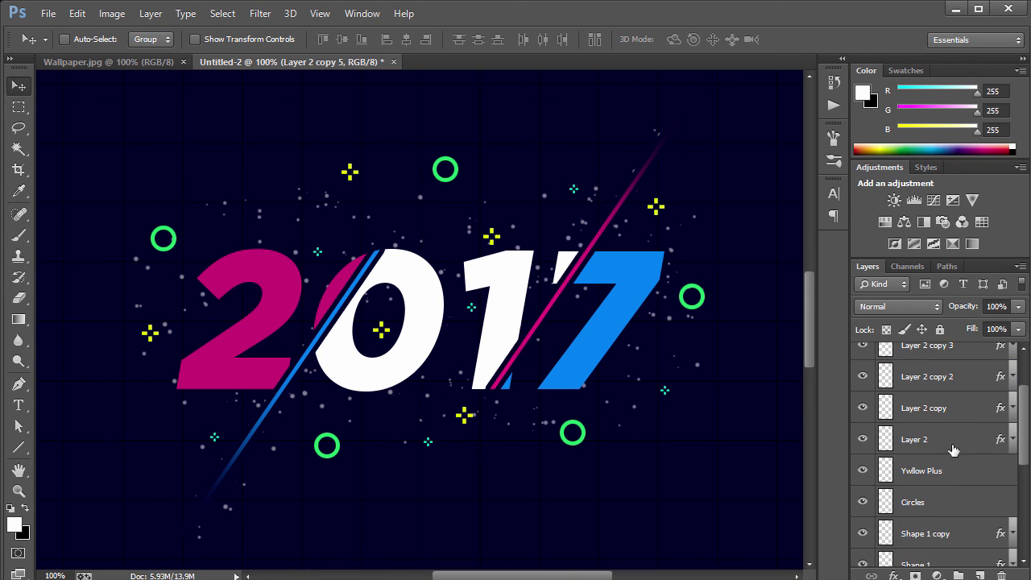
left_click(947, 439, "shift")
key("ctrl+e")
scroll(963, 378, "up", 2)
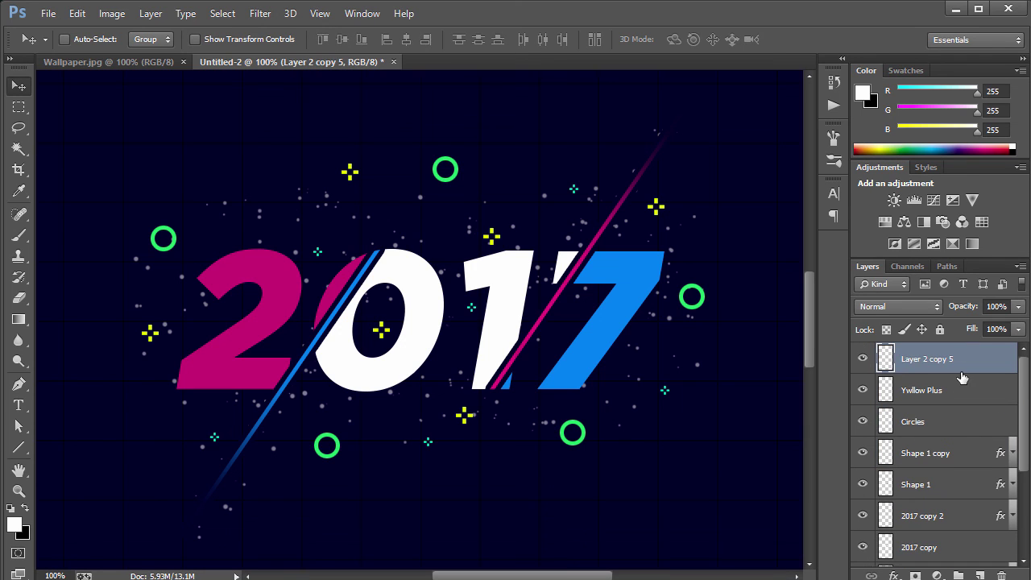
double_click(948, 361)
type("Blue")
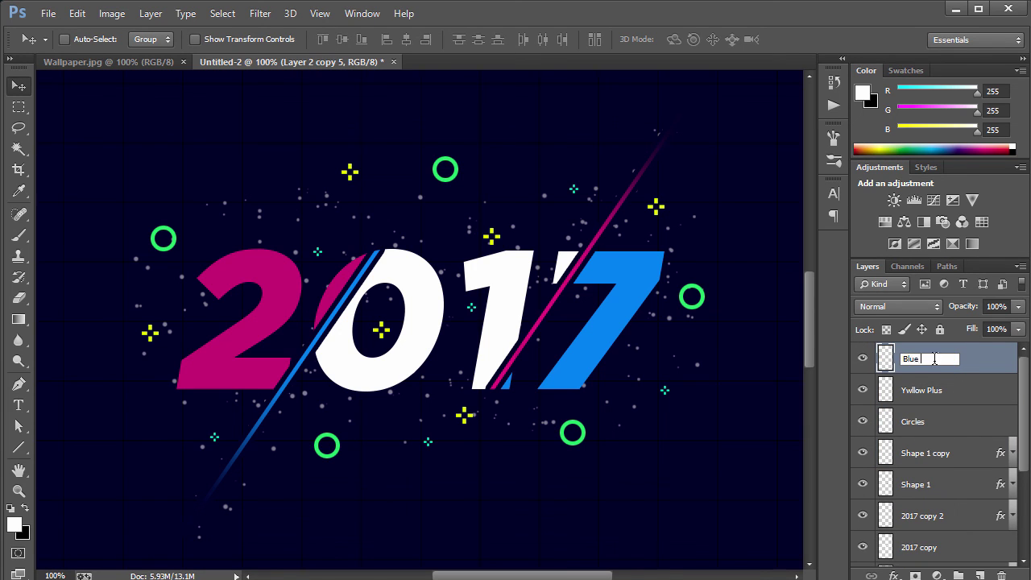
type(" PLus")
key("Return")
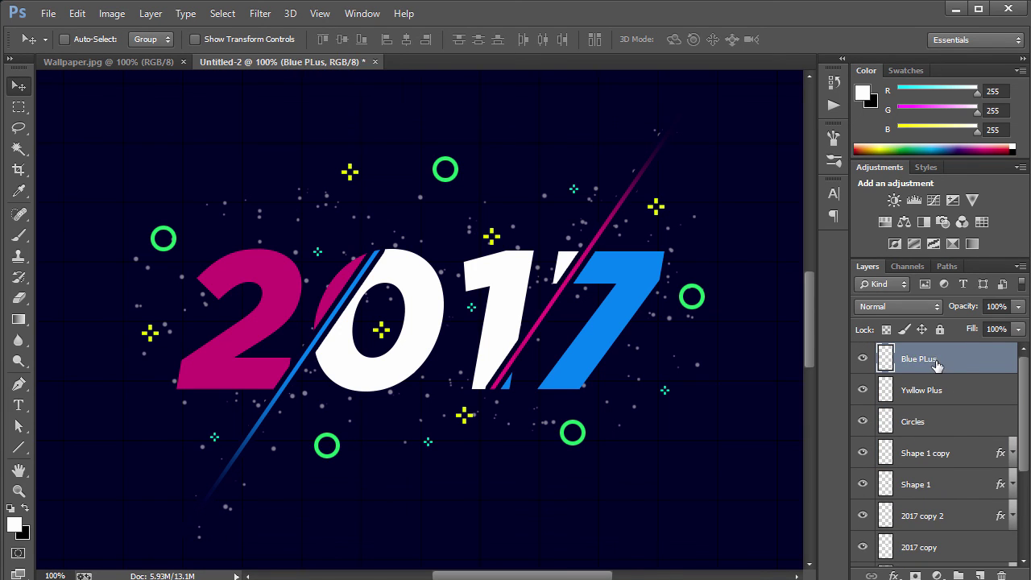
Step: Duplicate the Blue PLus layer and rename the copy Red Plus
key("ctrl+j")
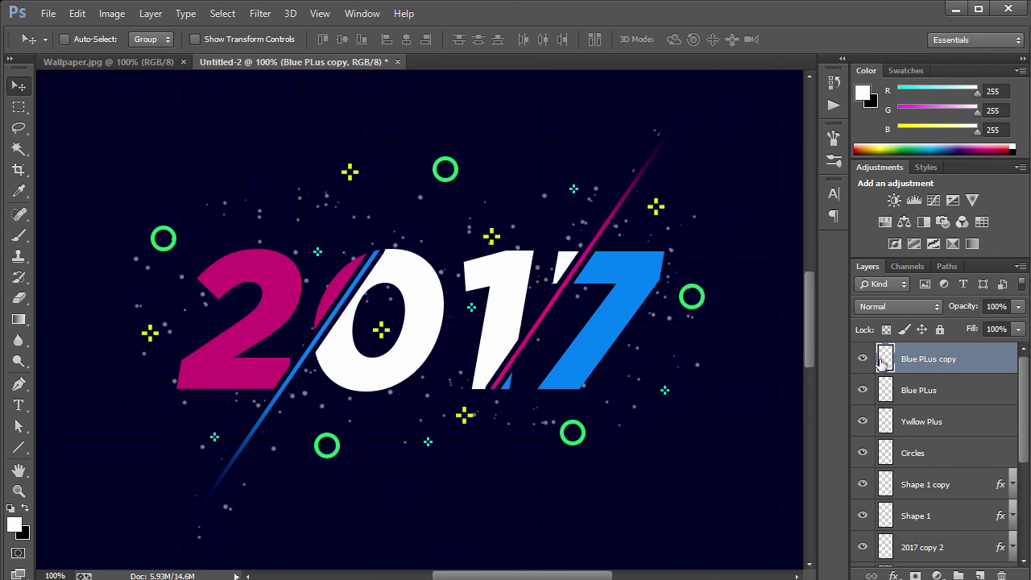
double_click(904, 359)
type("Red Pl")
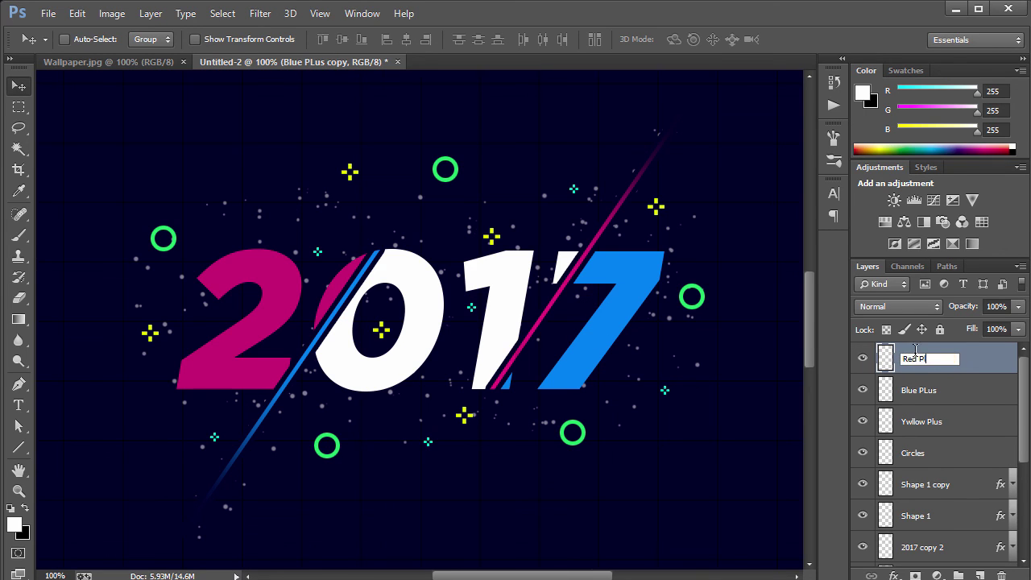
type("us")
key("Return")
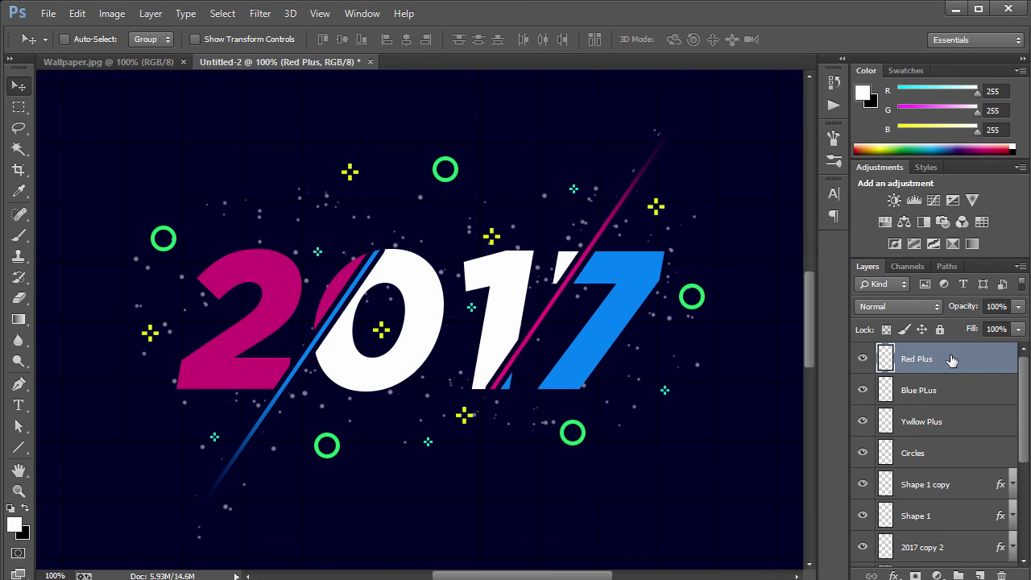
Step: Apply a light red Color Overlay to the Red Plus layer
double_click(952, 361)
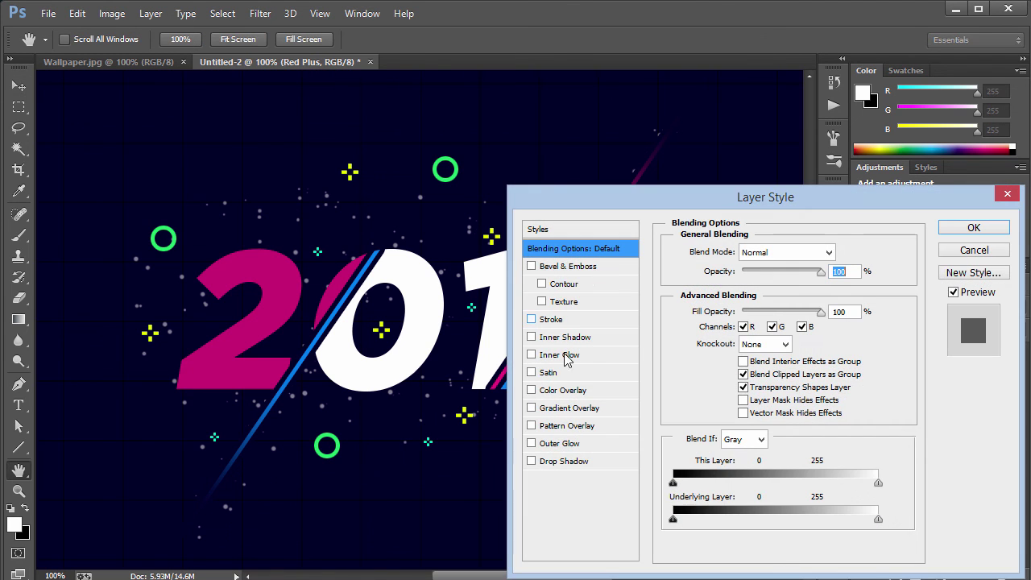
left_click(558, 390)
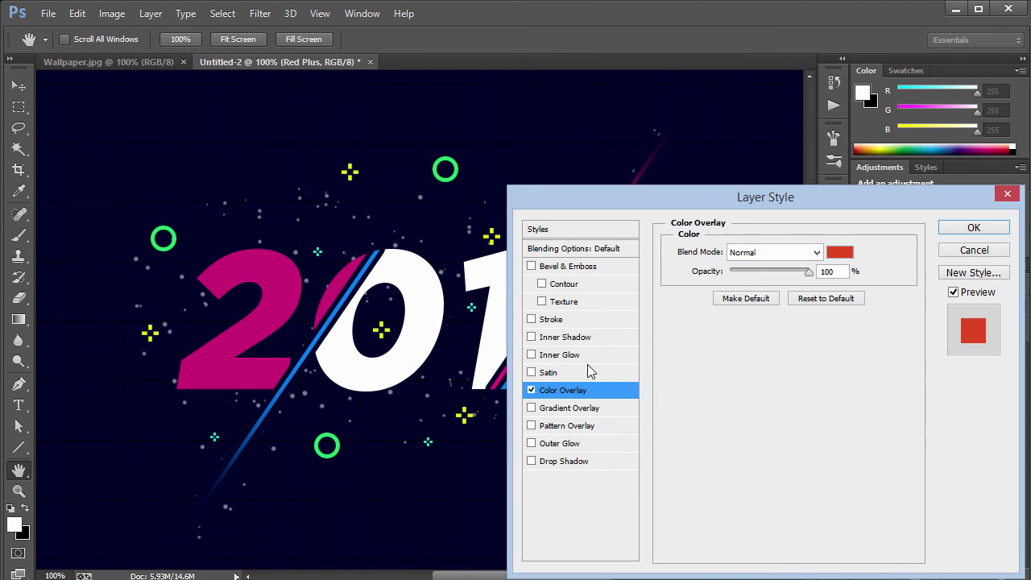
left_click(839, 253)
left_click(467, 345)
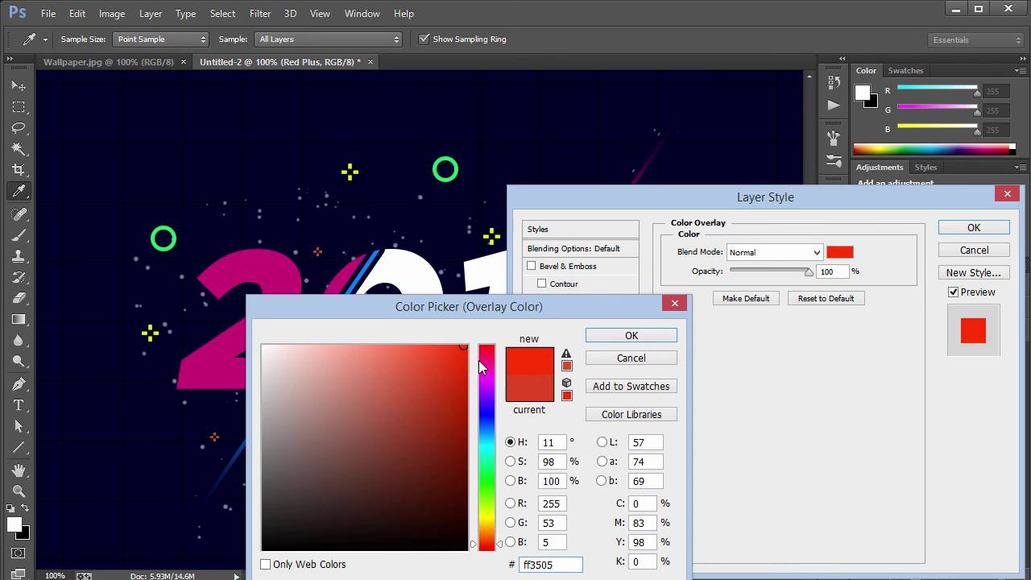
left_click_drag(459, 346, 412, 344)
left_click(637, 335)
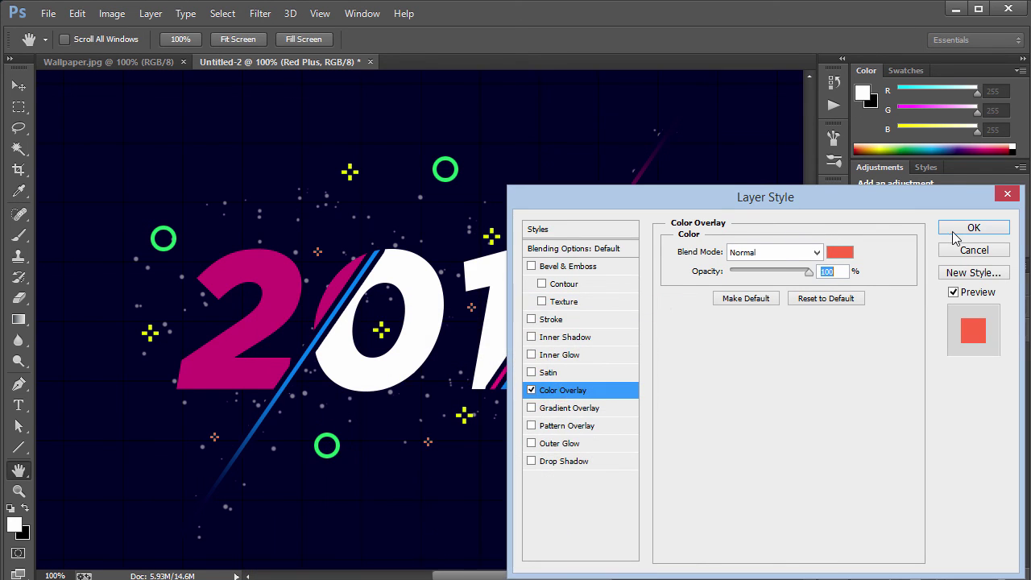
left_click(960, 231)
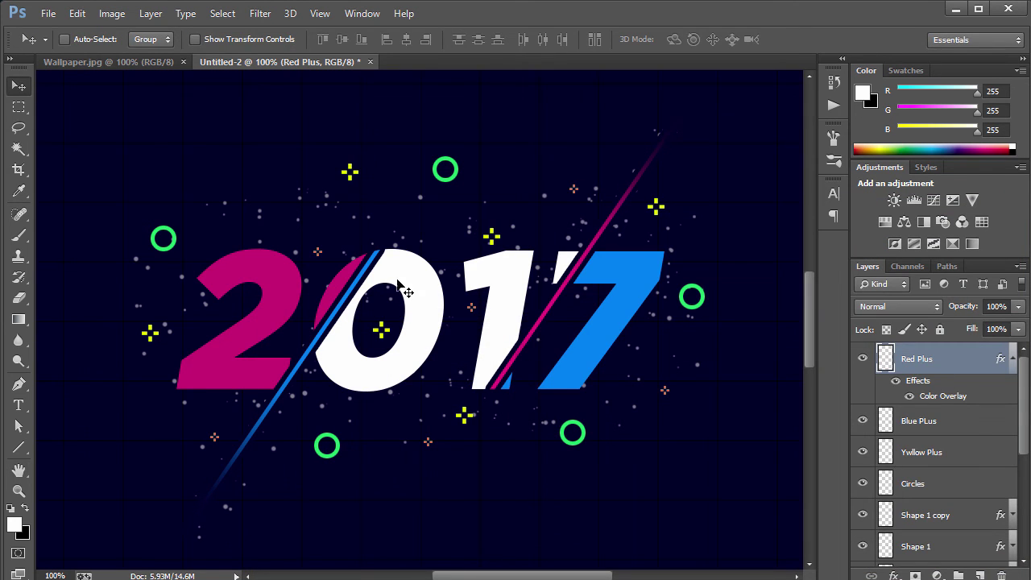
Step: Flip the red pluses vertically and shift them slightly left so they sit apart from the turquoise ones
key("ctrl+t")
right_click(415, 253)
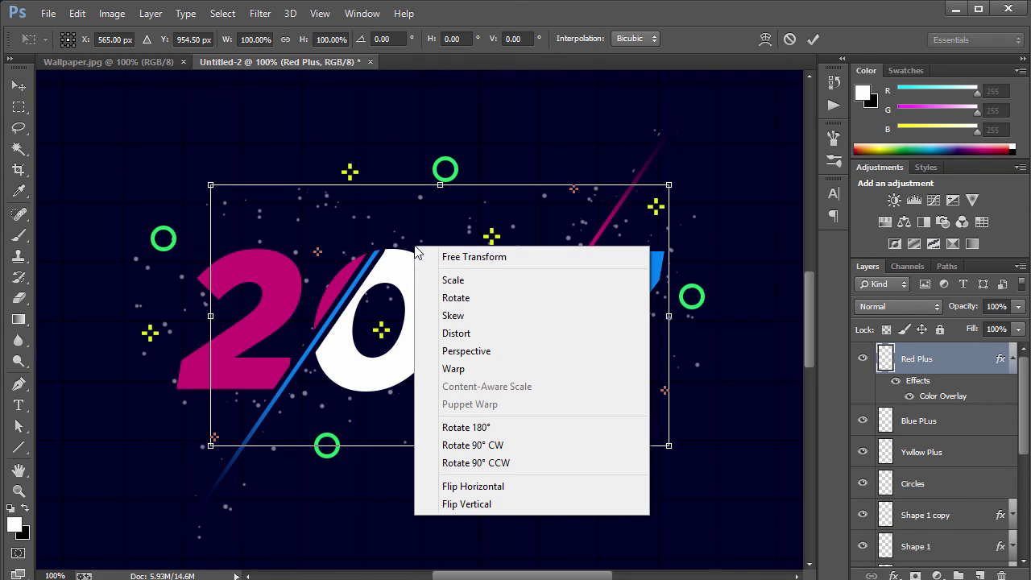
left_click(456, 503)
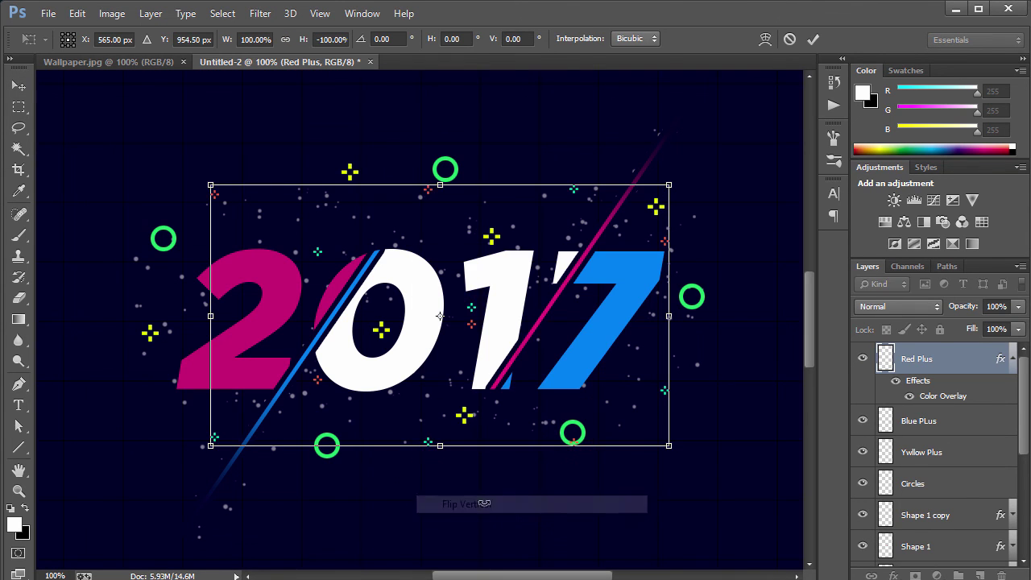
key("Return")
left_click_drag(435, 360, 408, 364)
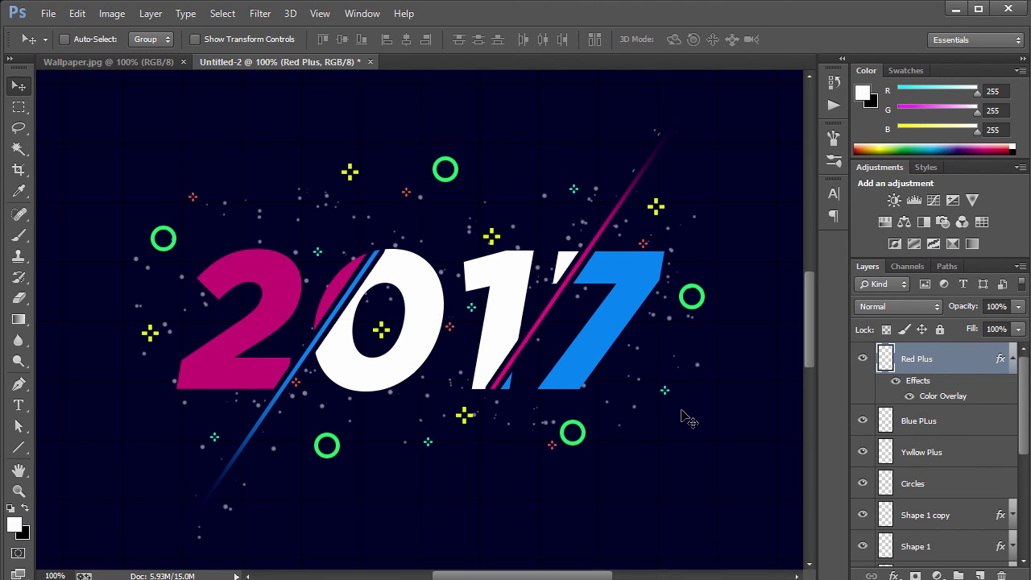
key("ctrl+0")
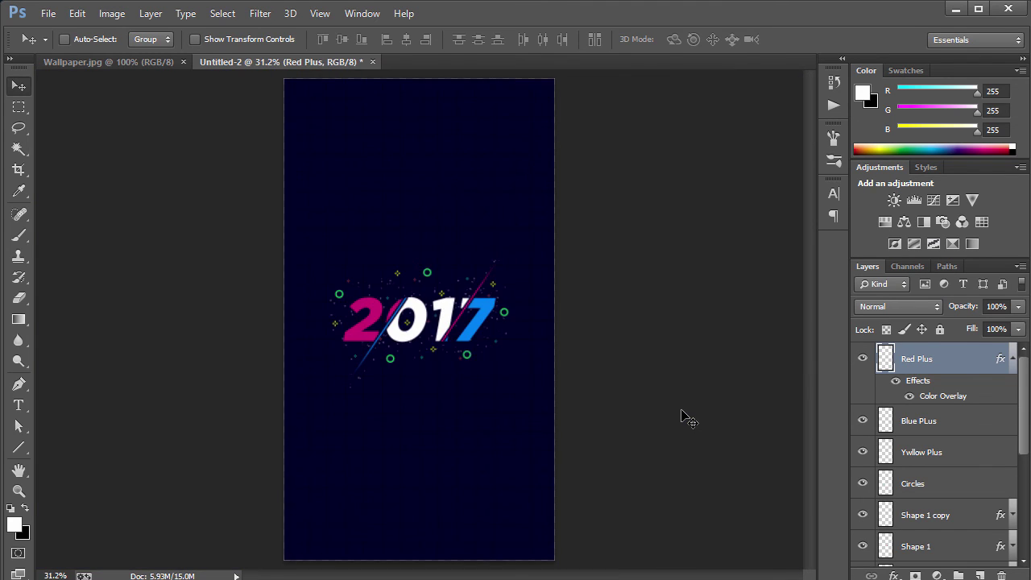
key("ctrl+plus")
key("ctrl+plus")
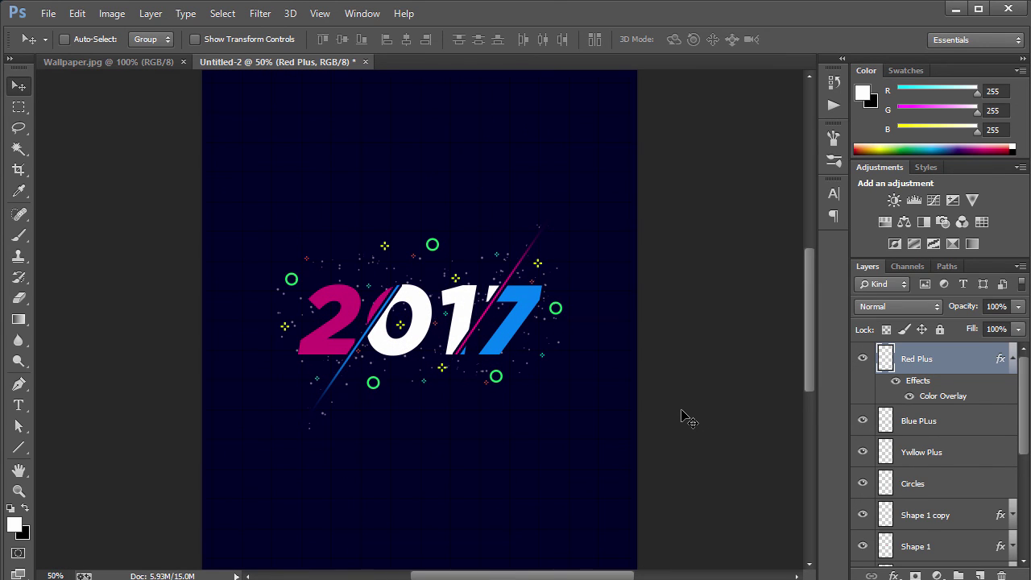
Step: Add the white text HAPPY NEW YEAR in Gotham Black at 40 pt, below the 2017 lettering
left_click(19, 407)
left_click(312, 482)
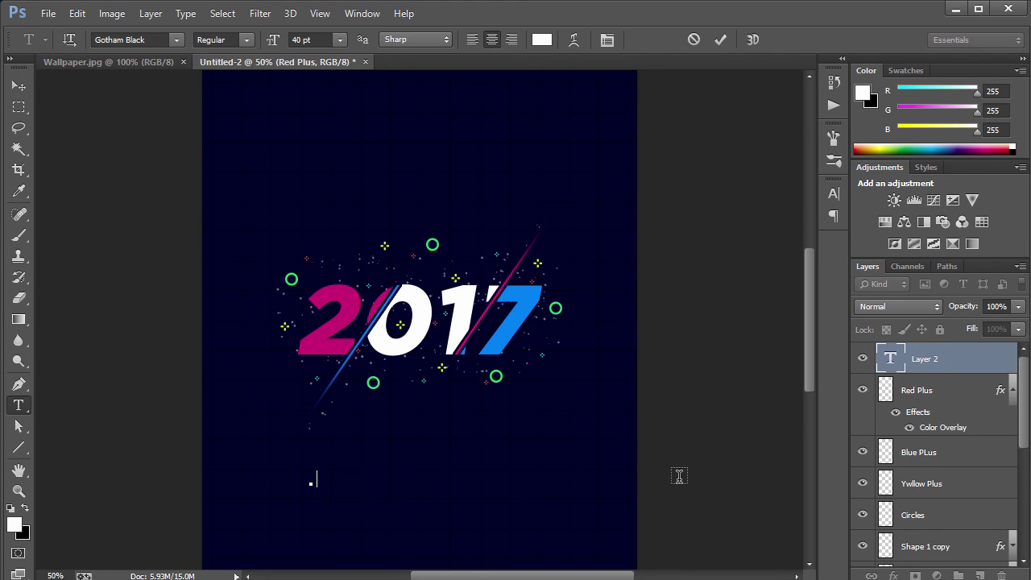
type("HAPPY NEW YEAR")
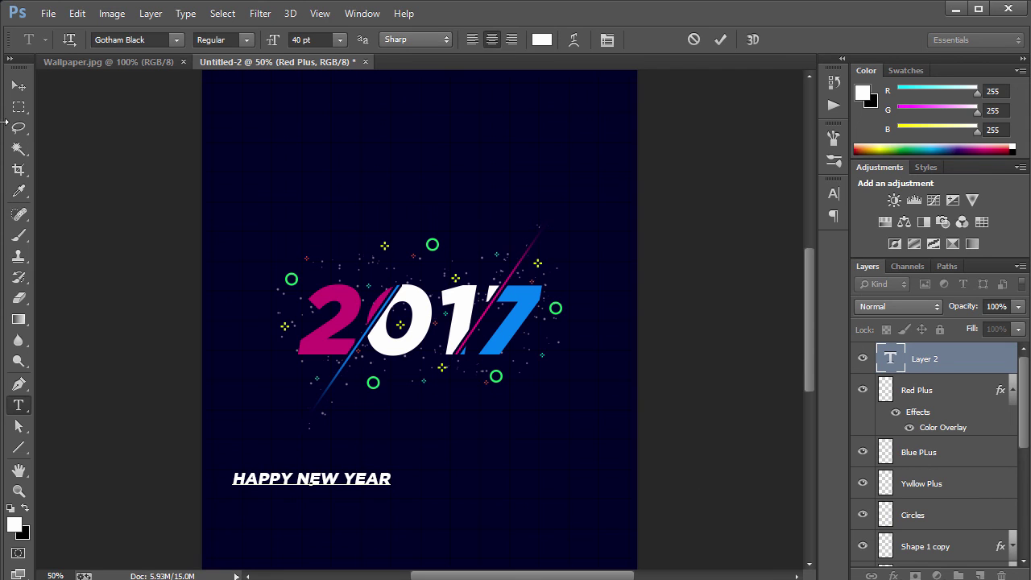
left_click(18, 86)
Step: Centre the HAPPY NEW YEAR text on the canvas, deselect, and move it straight down below the 2017 lettering
key("ctrl+a")
left_click(407, 38)
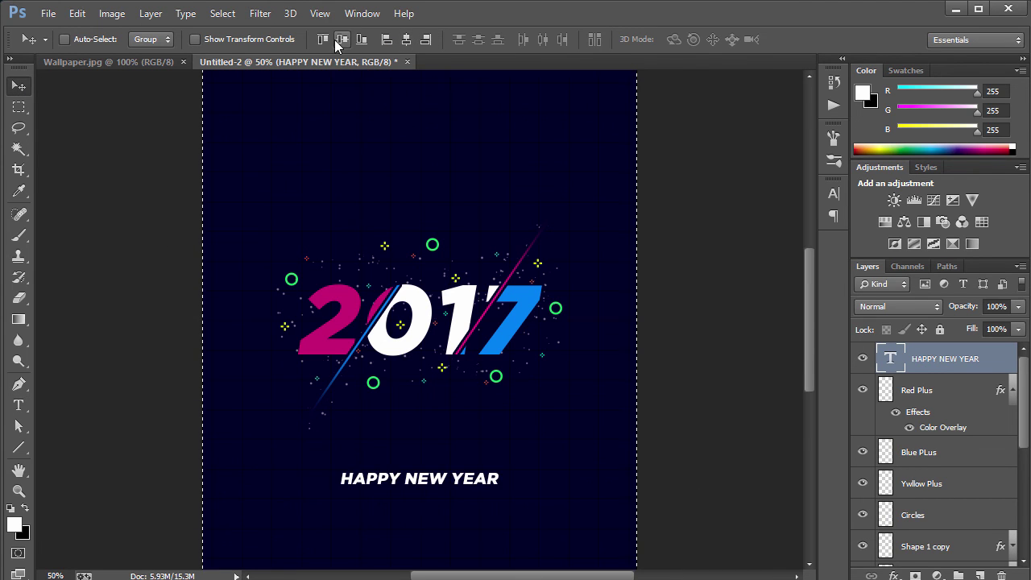
left_click(341, 39)
key("ctrl+d")
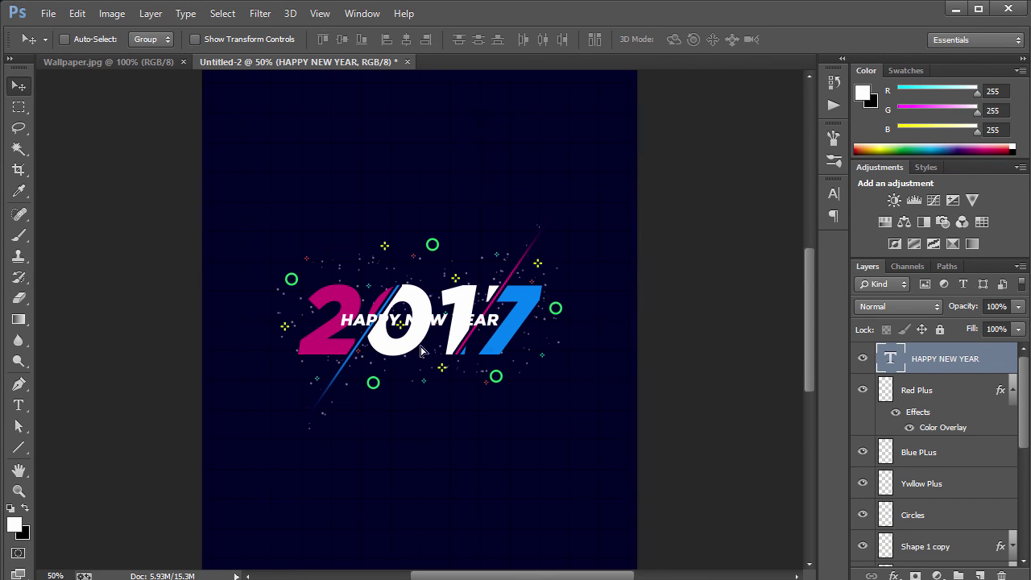
left_click_drag(421, 352, 422, 474)
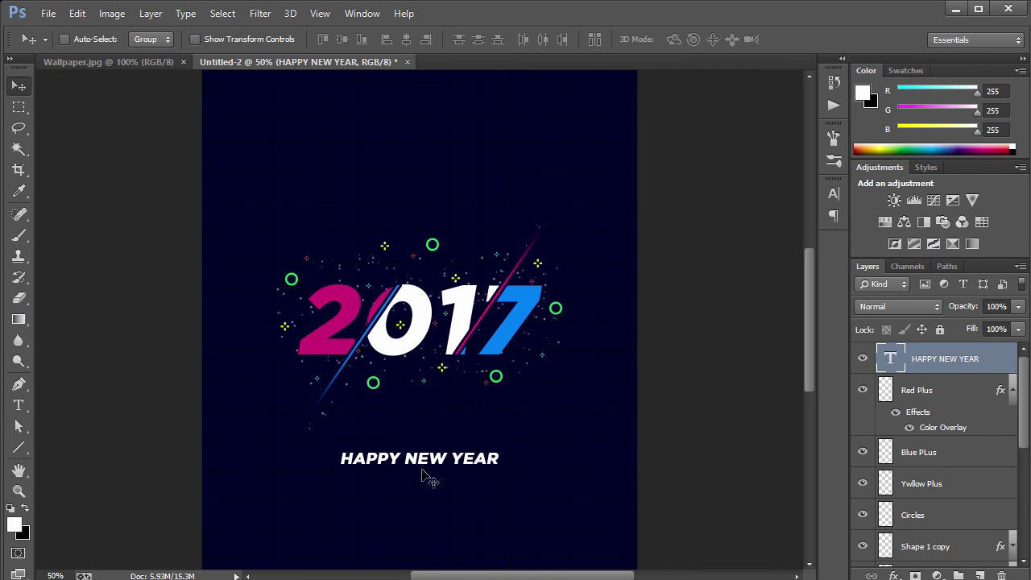
Step: Colour the word HAPPY blue (#0083f5), sampled from the 7 of the 2017 lettering
double_click(894, 359)
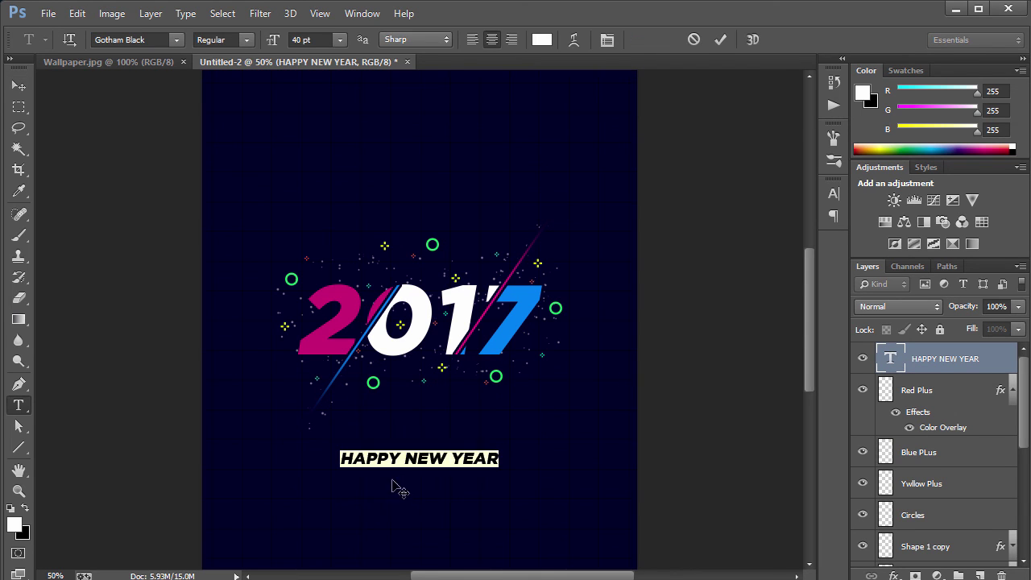
left_click_drag(403, 458, 293, 454)
left_click(545, 40)
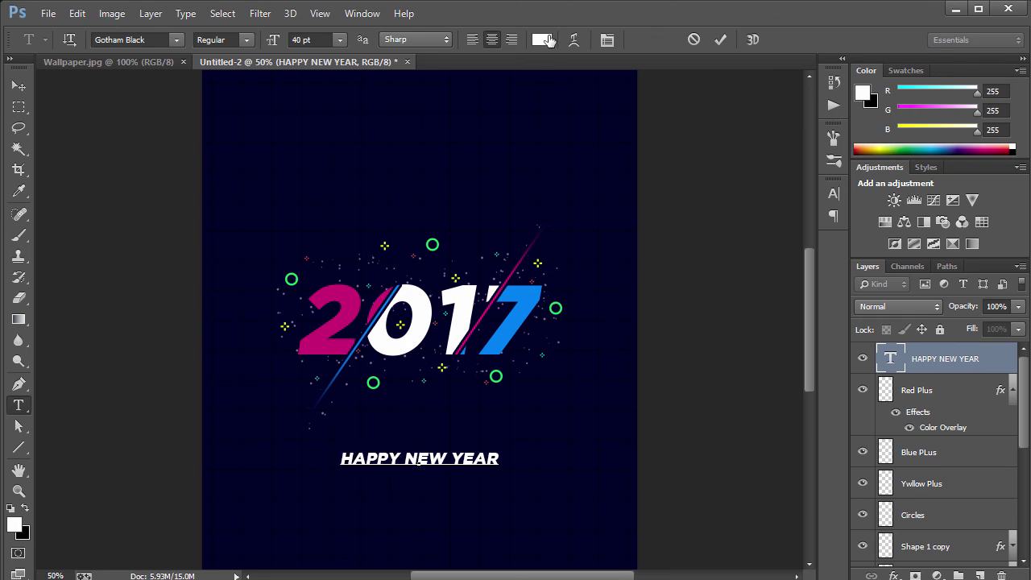
left_click_drag(418, 311, 739, 124)
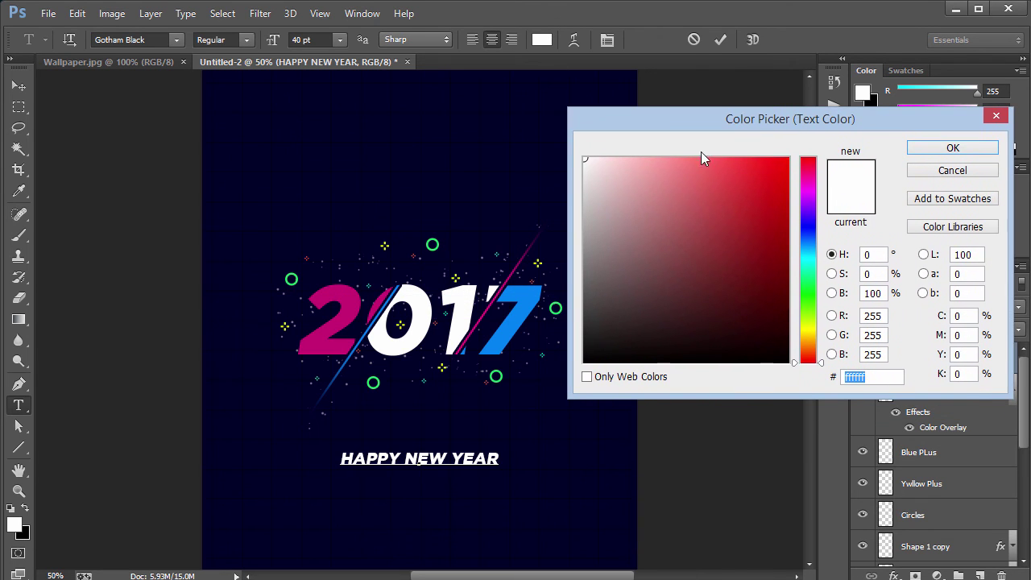
left_click(528, 304)
left_click(950, 147)
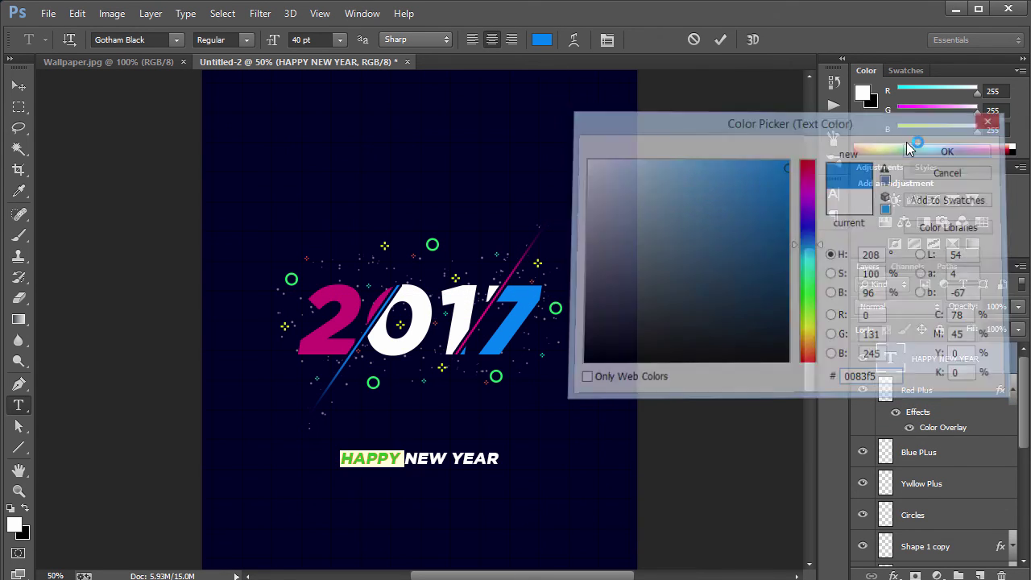
Step: Colour the word YEAR magenta (#cb0074), sampled from the 2 of the lettering, and collapse the Red Plus layer's effects list
left_click_drag(452, 457, 524, 460)
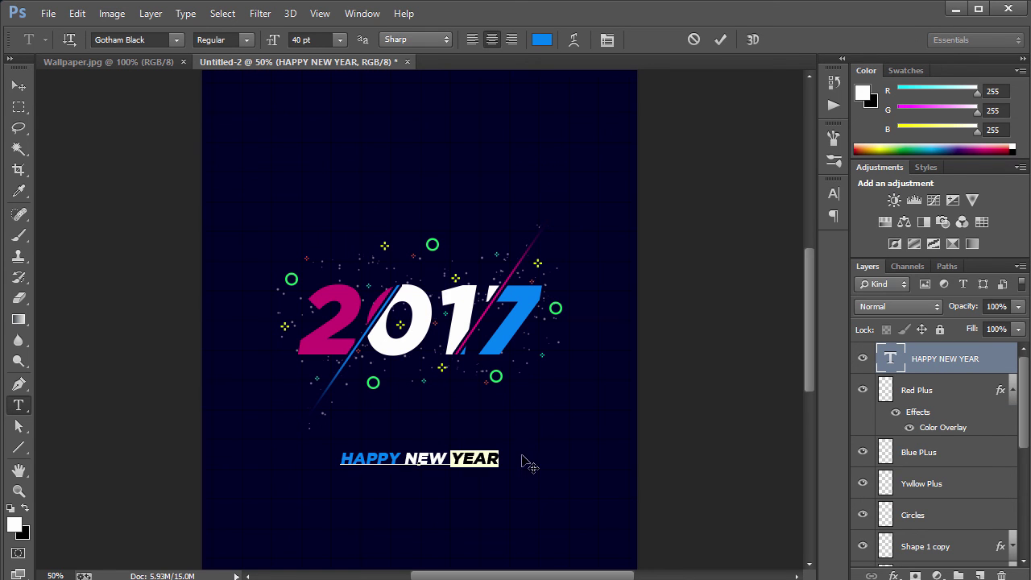
left_click(541, 38)
left_click(334, 314)
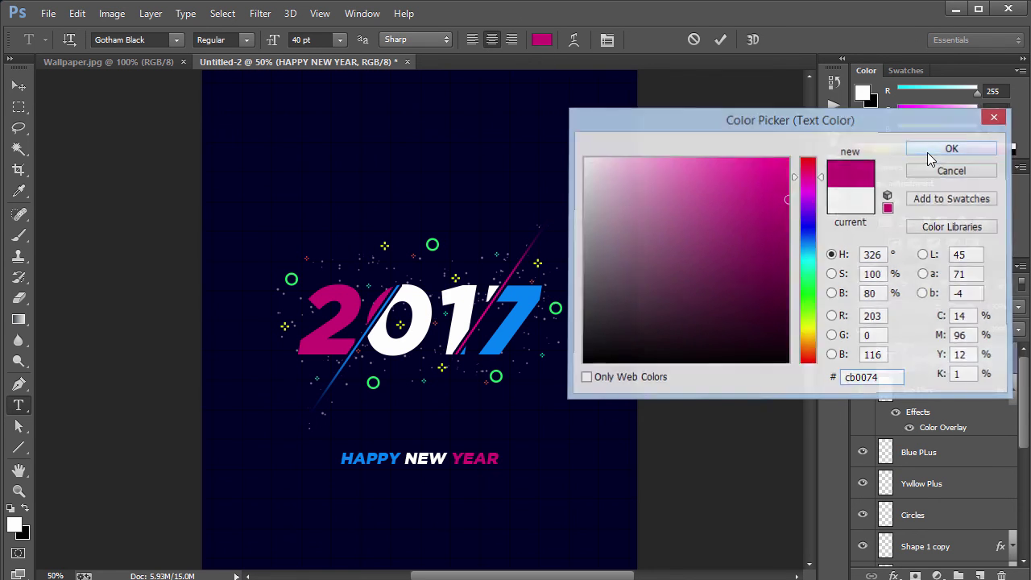
left_click(950, 148)
left_click(19, 86)
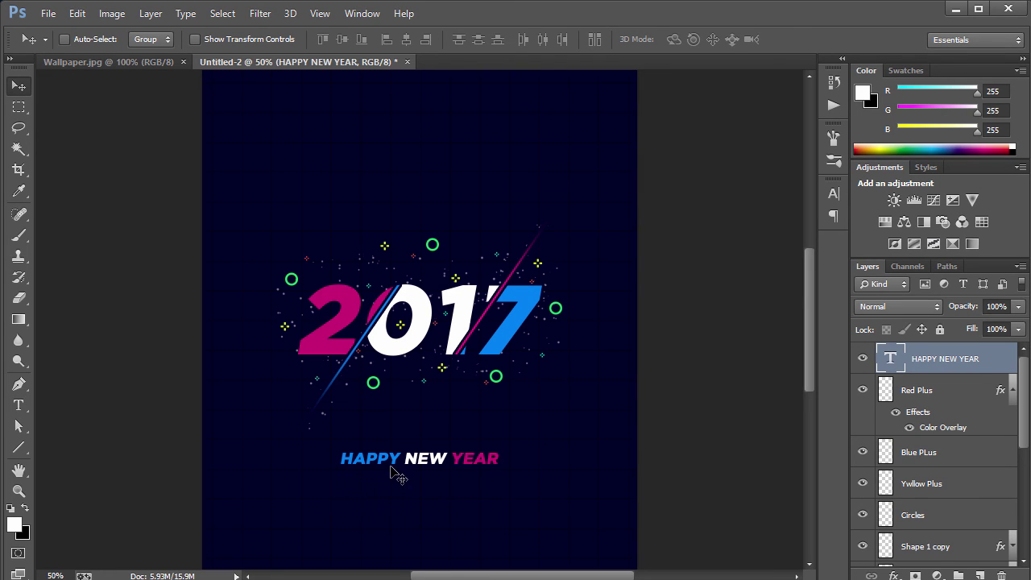
left_click(1012, 390)
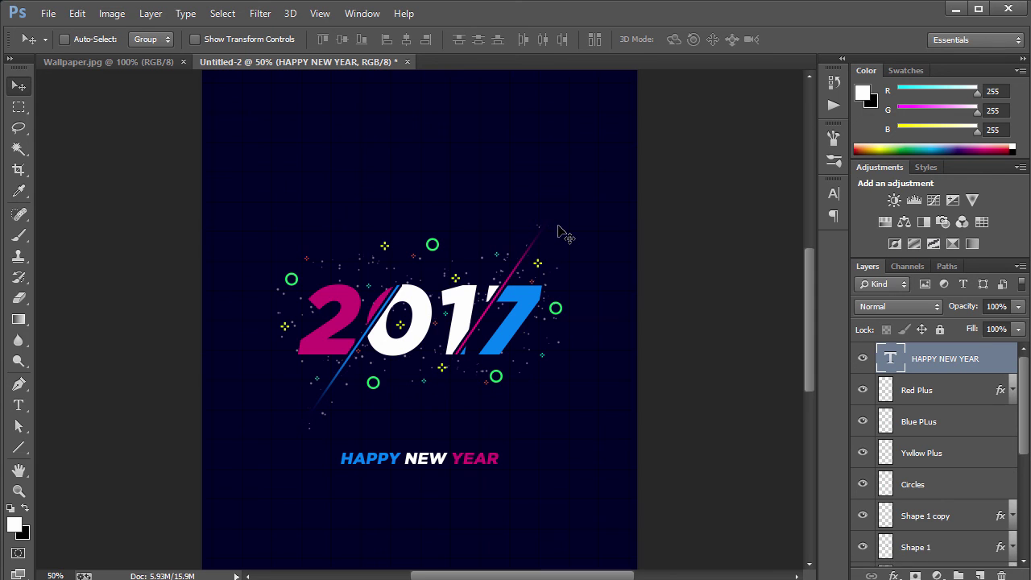